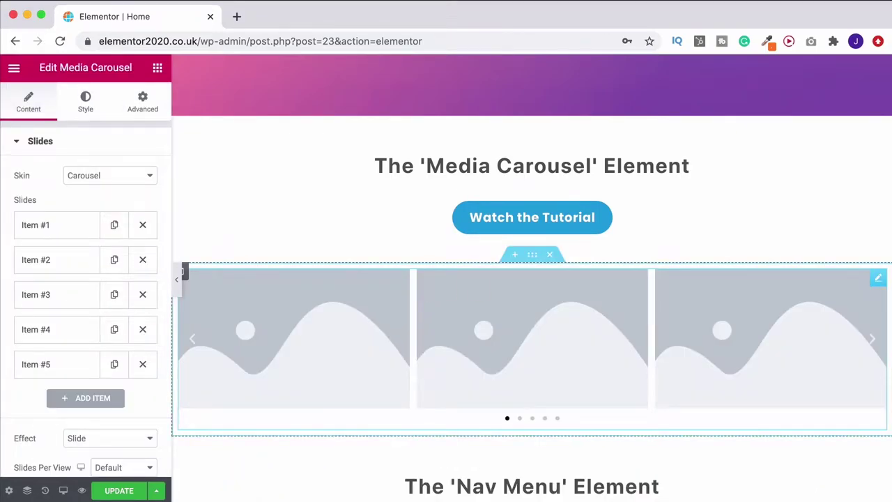
Step: Change the media carousel's skin to Slideshow and look over the resulting layout
scroll(342, 316, down, 3)
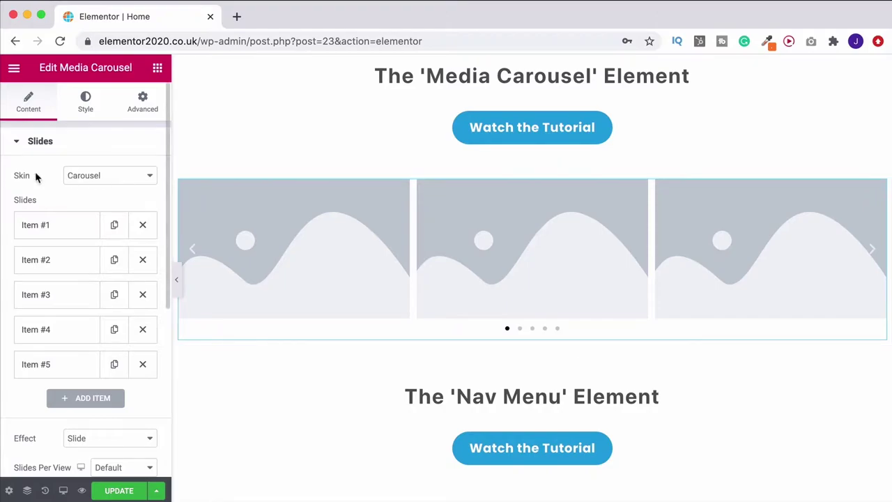
click(97, 179)
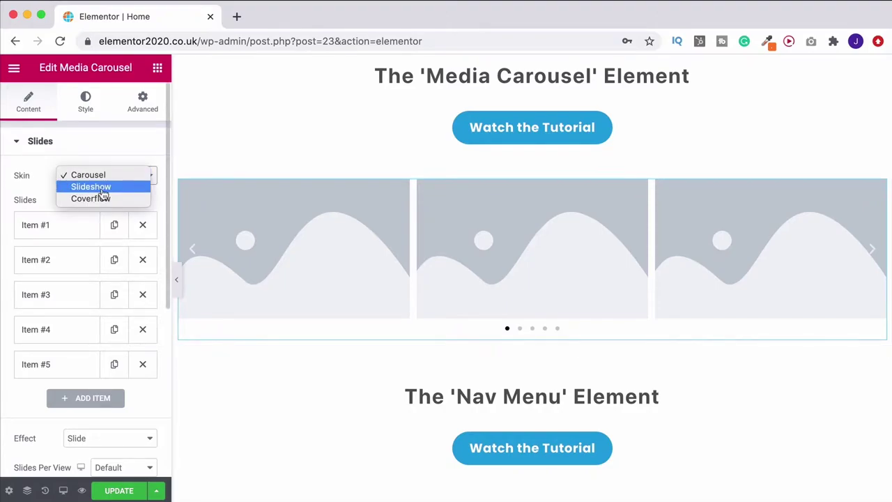
click(97, 187)
scroll(455, 295, down, 3)
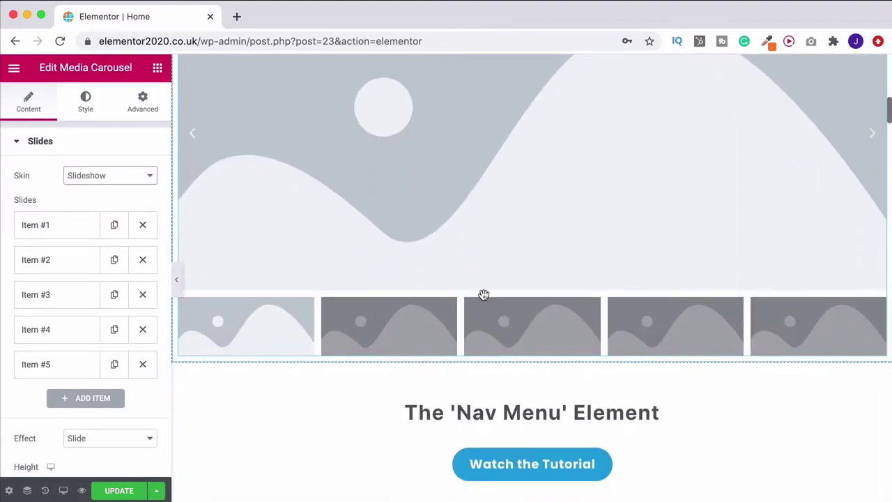
scroll(481, 295, up, 2)
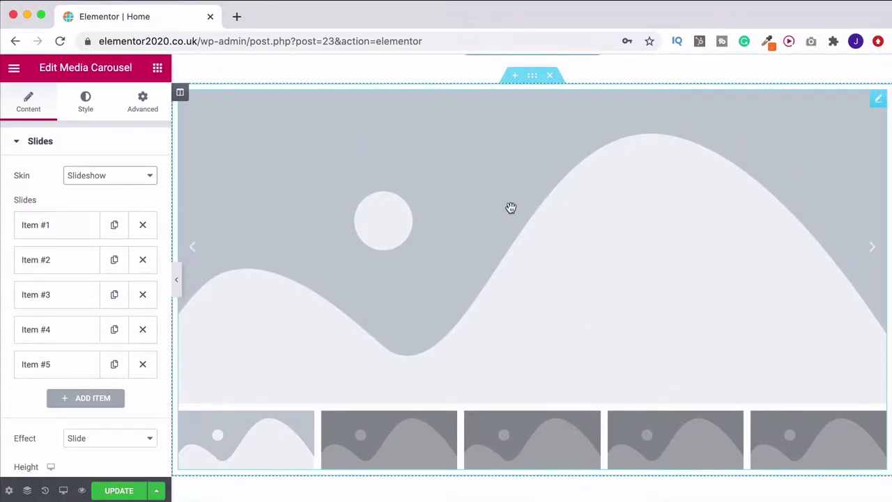
scroll(533, 236, down, 1)
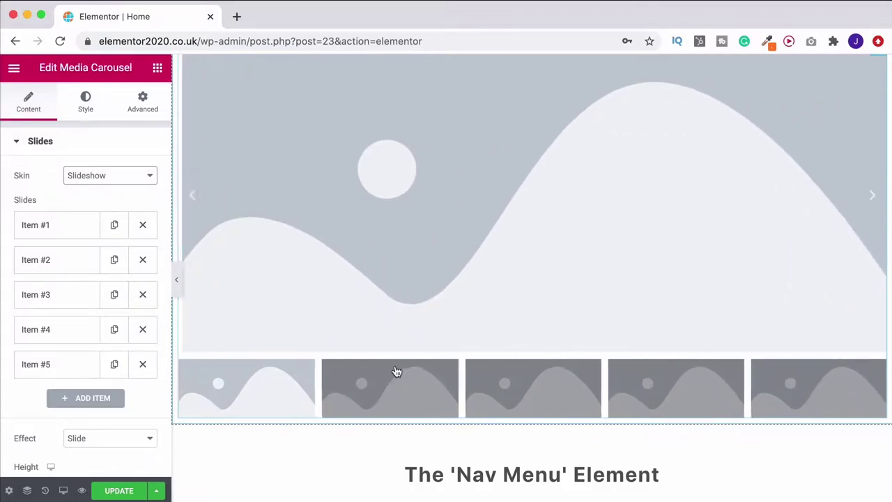
Step: Try the Coverflow skin on the media carousel and return it to Slideshow
click(117, 180)
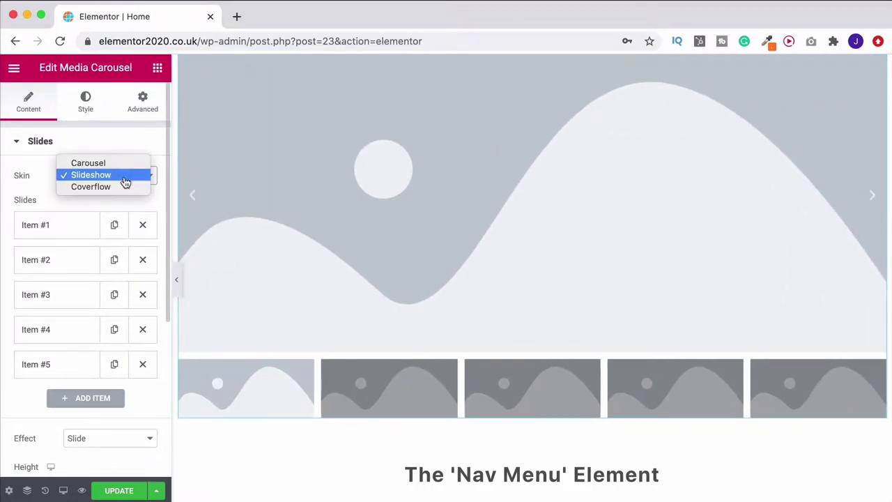
click(105, 188)
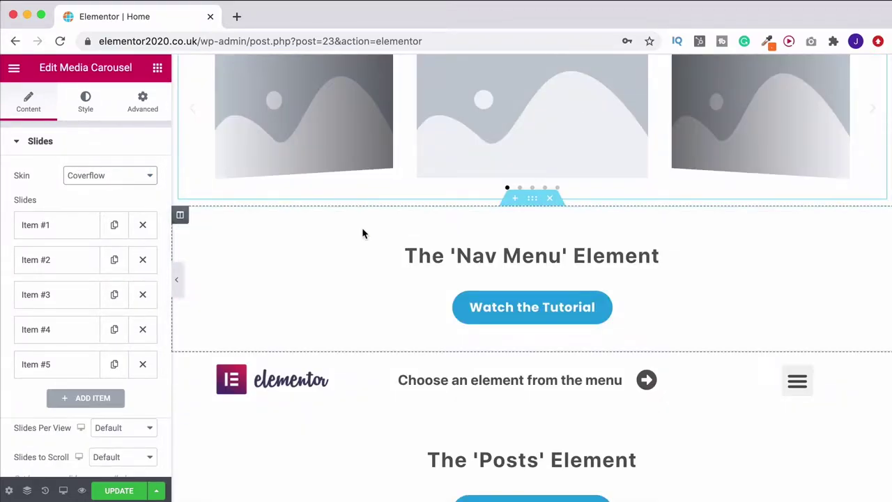
scroll(362, 233, up, 3)
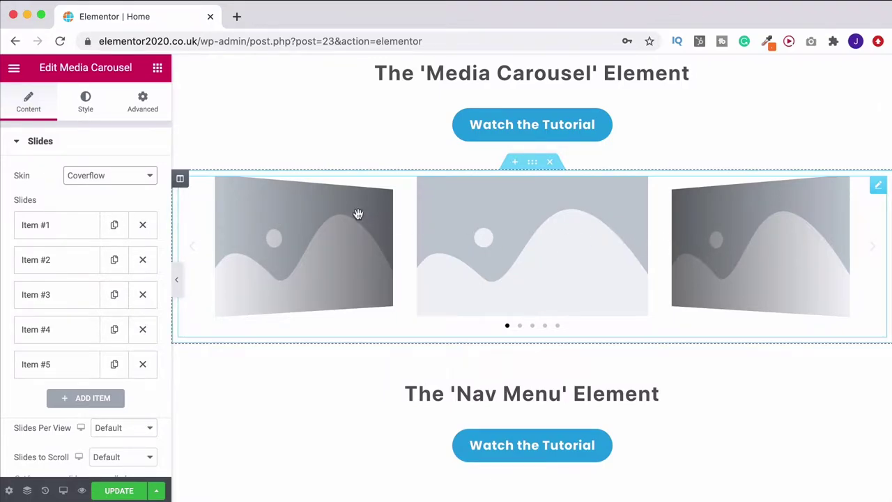
click(115, 180)
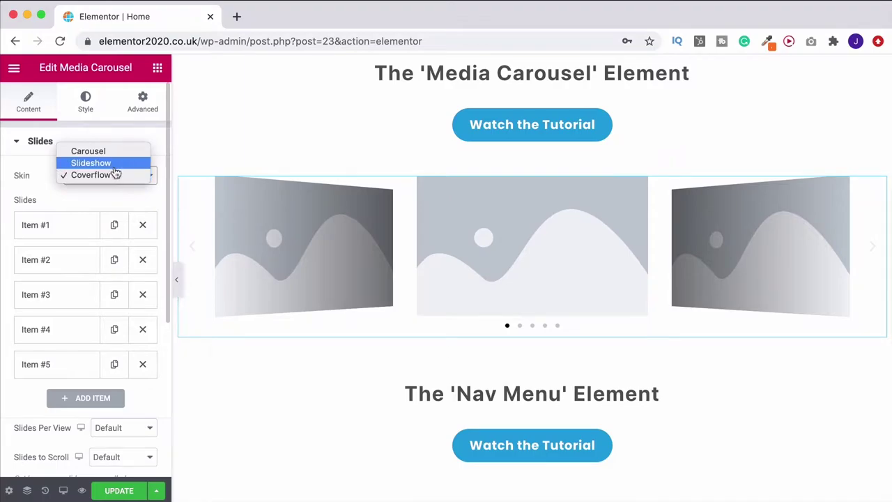
click(113, 163)
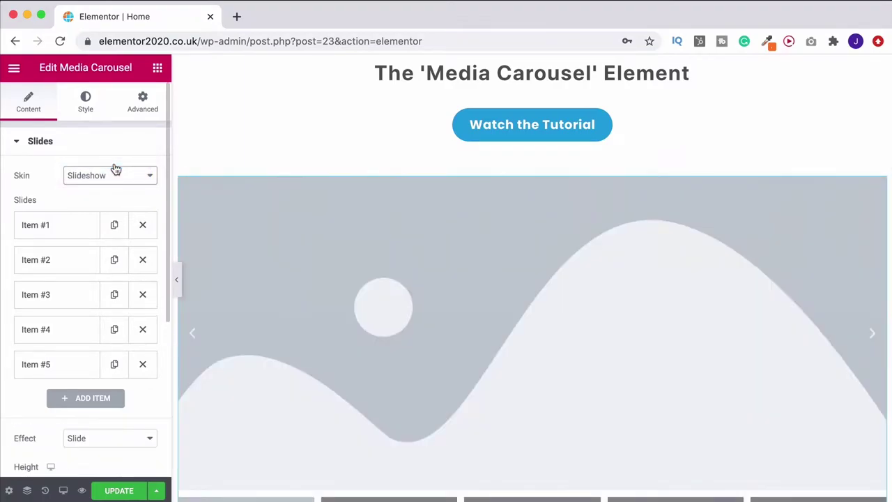
scroll(237, 233, down, 3)
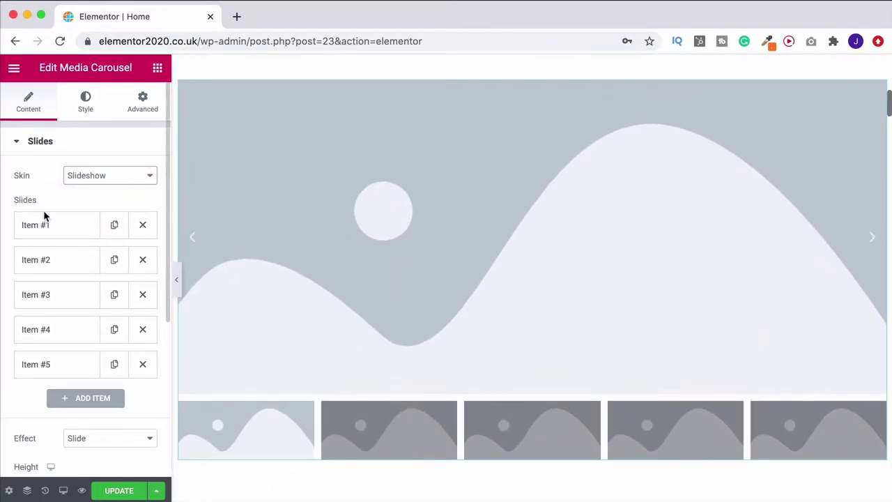
Step: Delete two of the placeholder slides so that three items remain
click(144, 262)
click(153, 265)
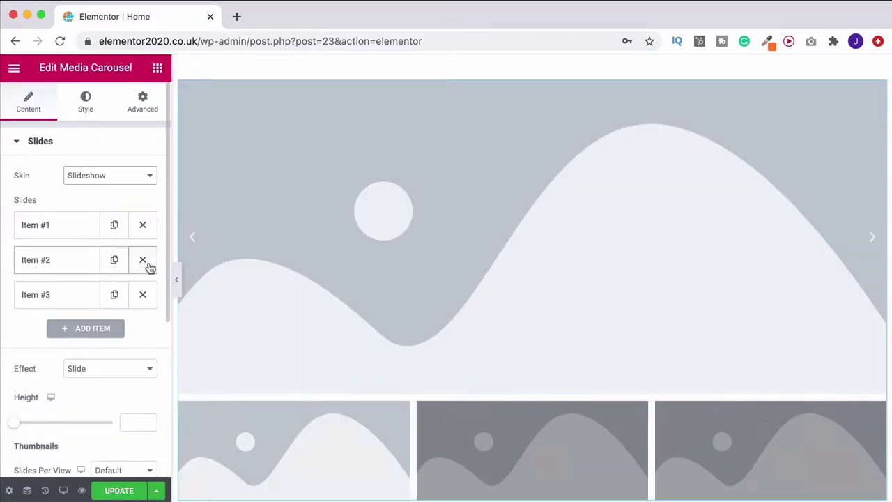
Step: Duplicate the Item #2 slide and delete the extra slide below it
scroll(88, 299, down, 1)
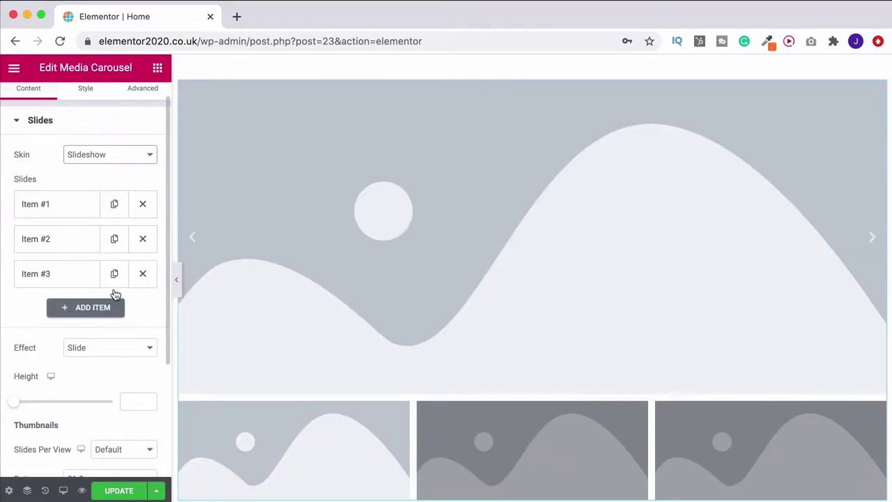
click(114, 238)
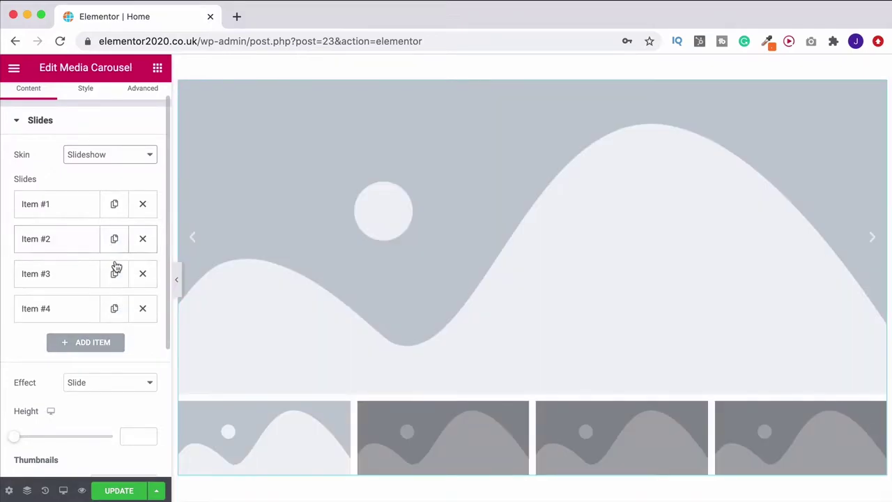
click(148, 280)
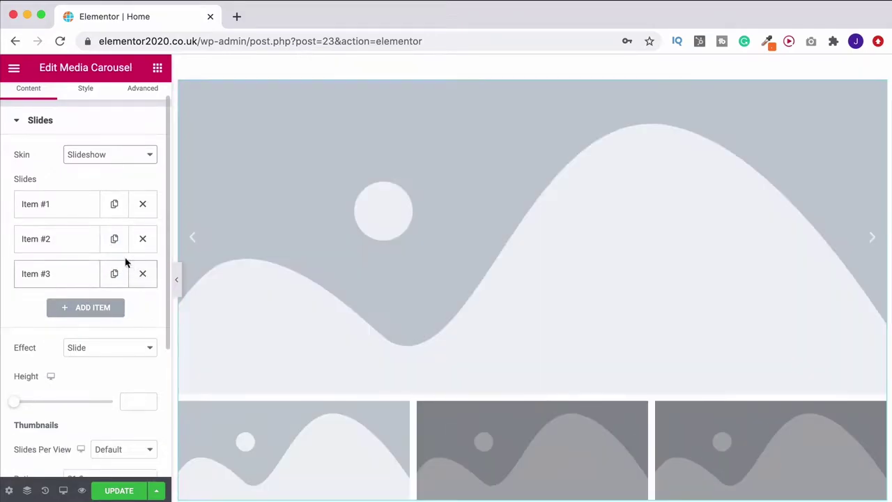
Step: Insert sg-optimizer-tutorial-speed-up-your-website.jpg from the media library as Item #1's image and set that slide's type to Video
click(50, 205)
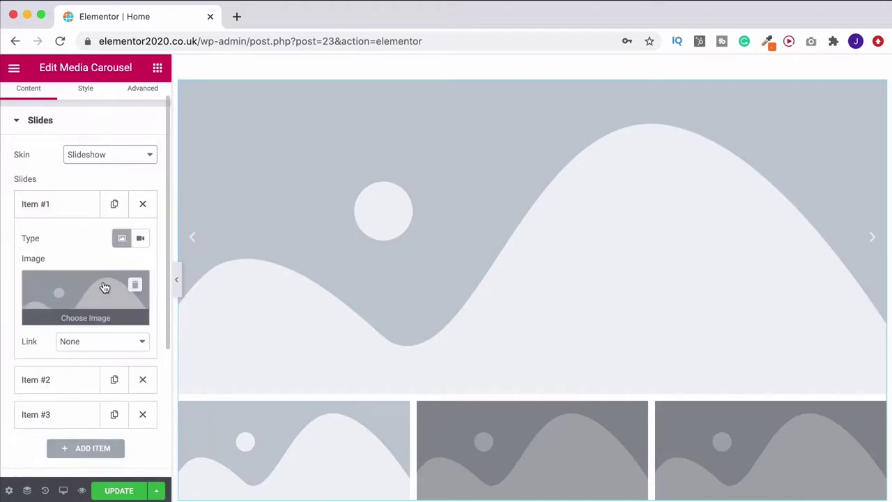
click(70, 292)
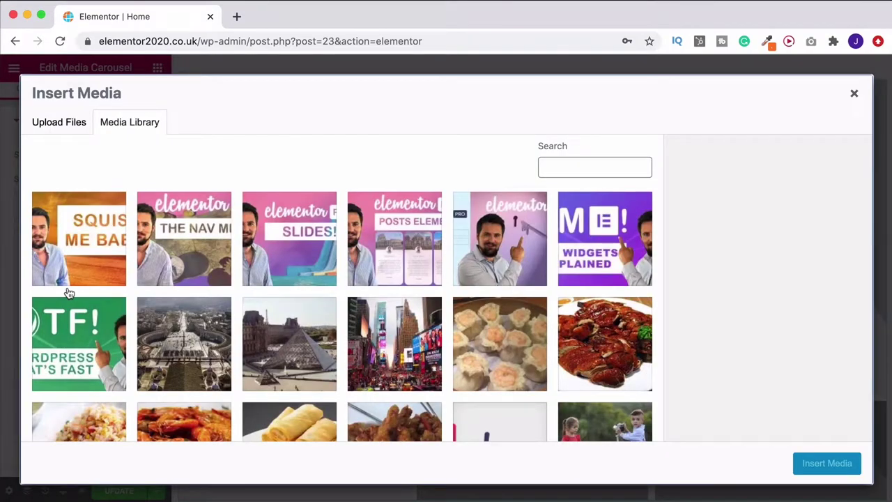
click(87, 337)
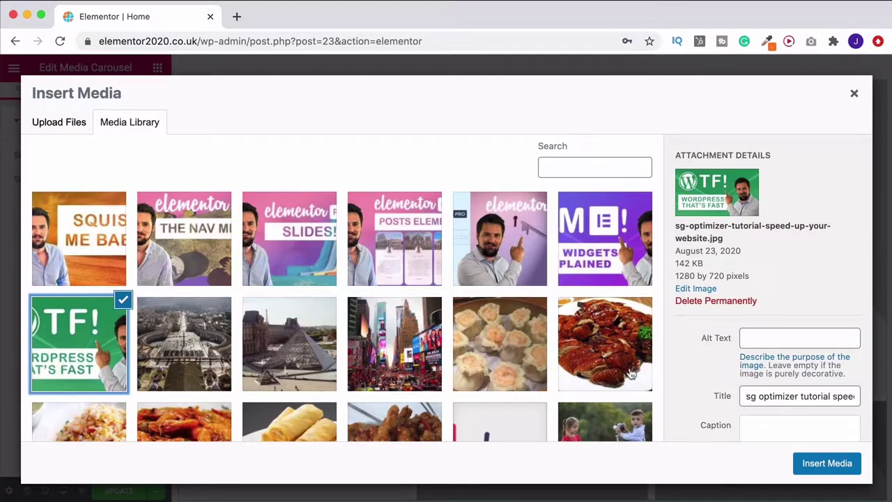
click(827, 464)
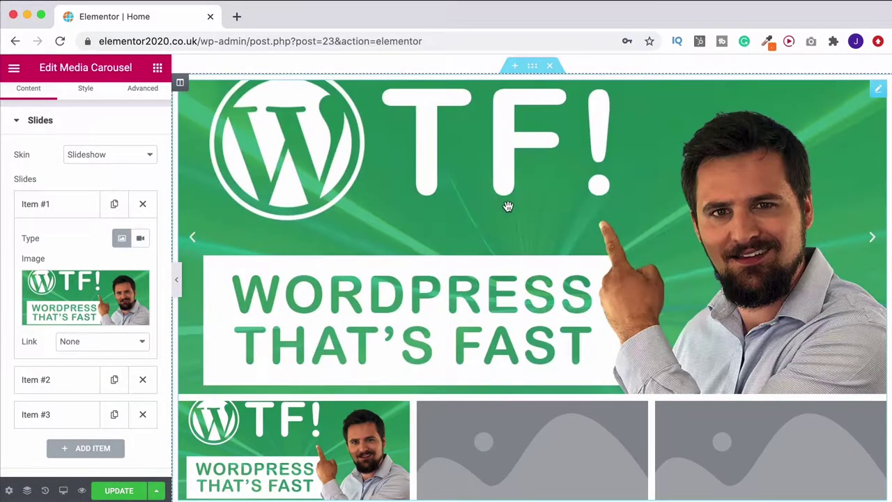
scroll(514, 208, down, 1)
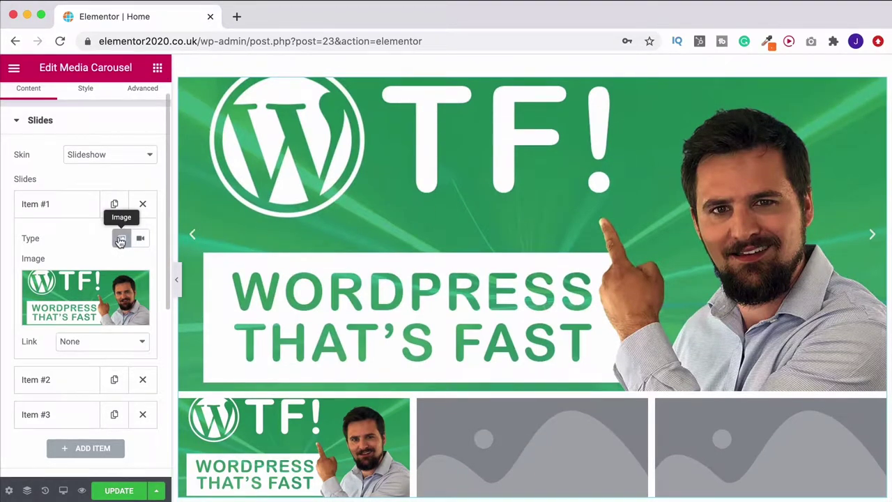
click(140, 239)
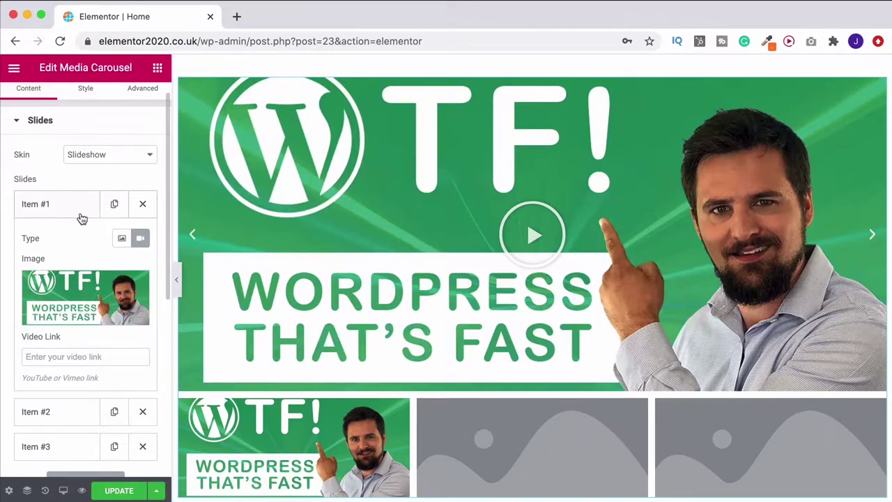
scroll(80, 219, down, 2)
click(41, 345)
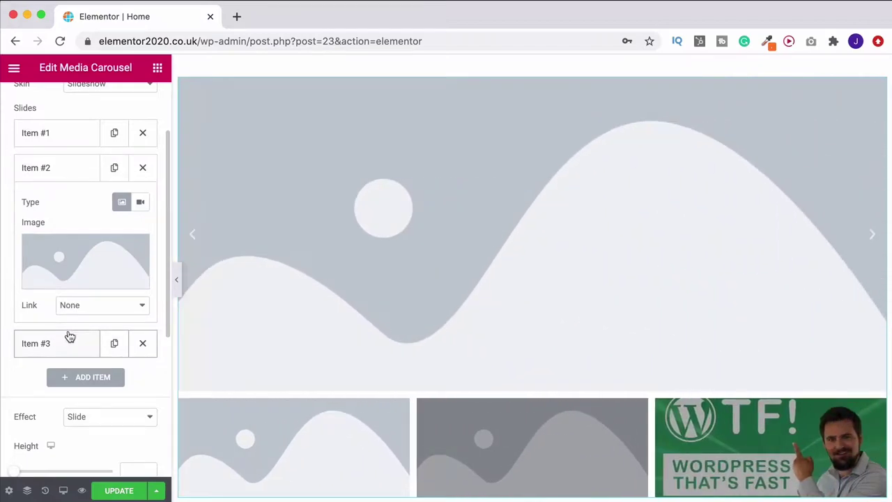
click(140, 202)
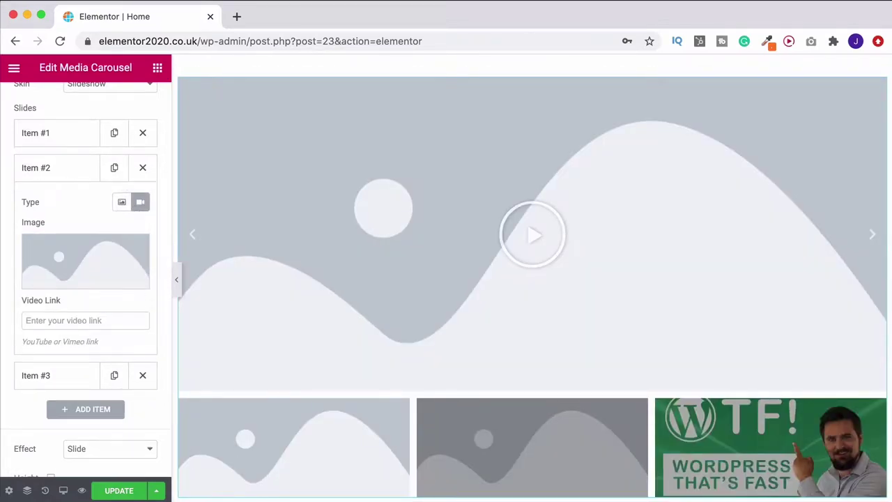
key(super+Tab)
drag(515, 125, 414, 128)
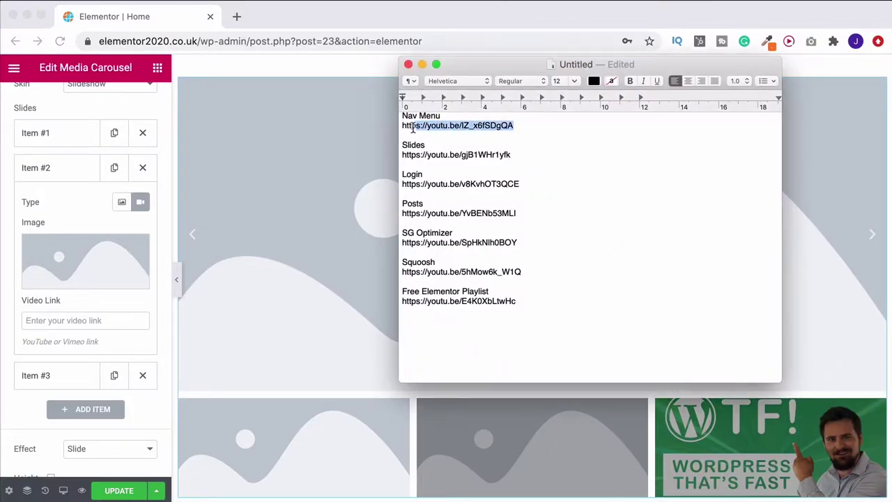
key(super+c)
key(super+Tab)
click(80, 320)
key(super+v)
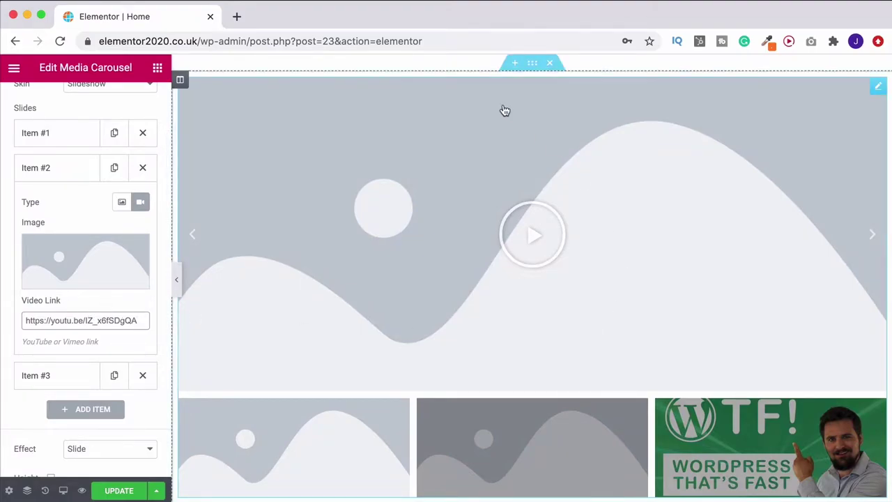
Step: Play Item #2's linked video in the page preview and close it
click(550, 235)
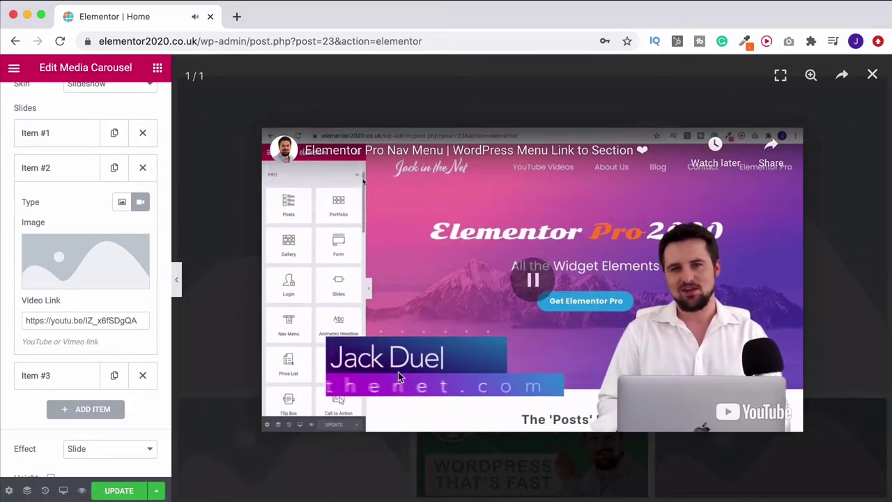
click(872, 75)
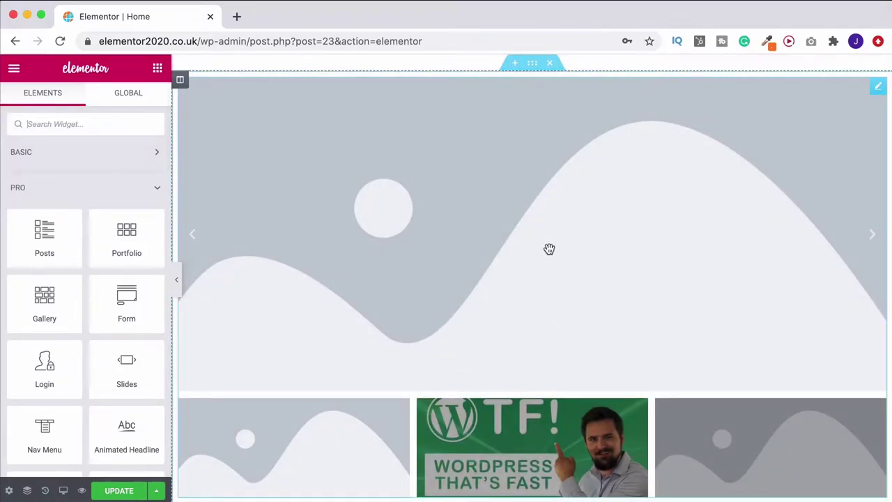
Step: Reopen Item #2 in the carousel settings, keep its type as Video, and insert elementor-pro-nav-menu-widget.jpg as its image
click(878, 86)
click(77, 264)
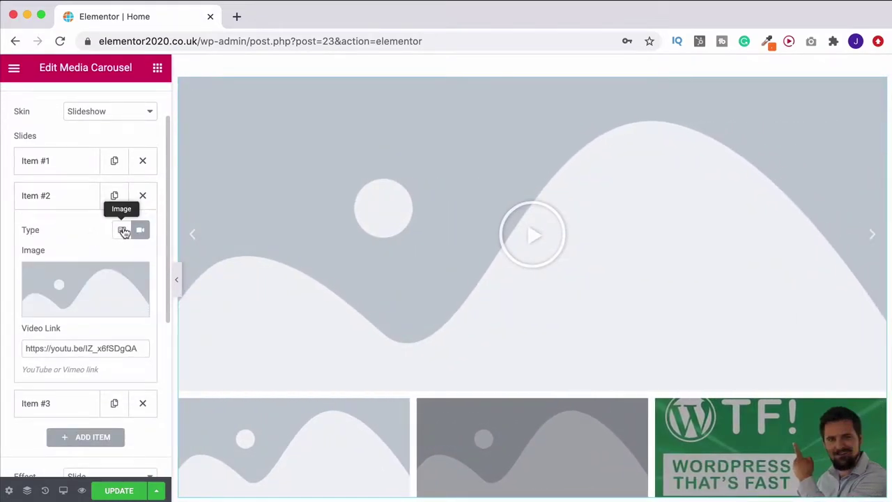
click(125, 232)
click(139, 230)
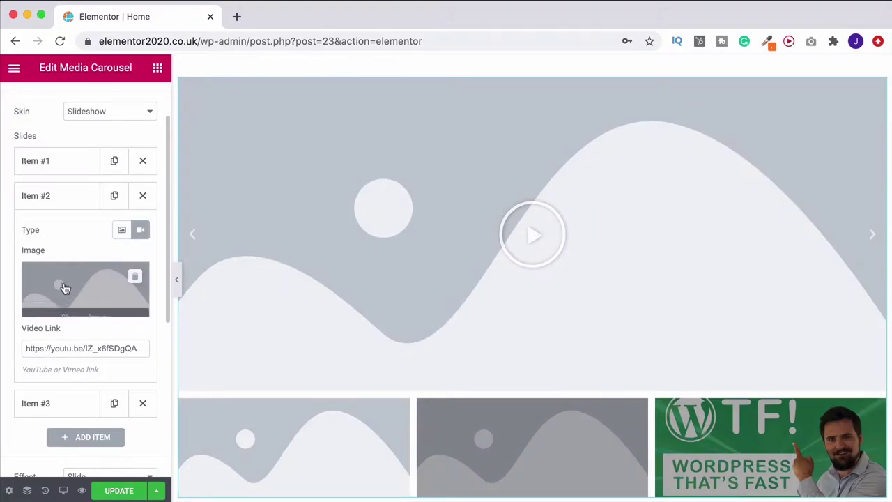
click(79, 289)
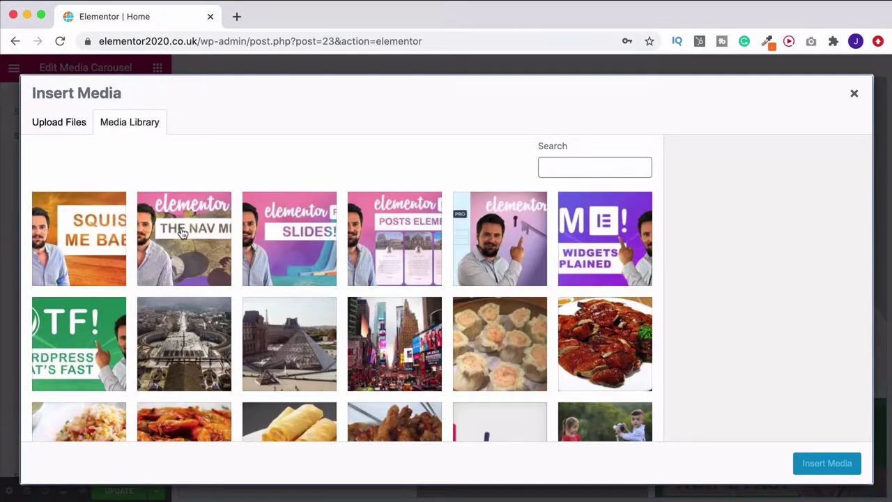
click(206, 237)
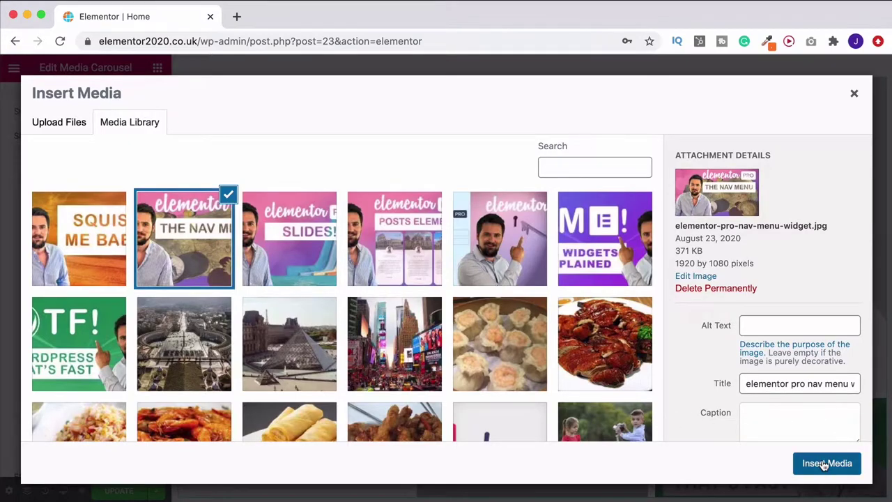
click(824, 464)
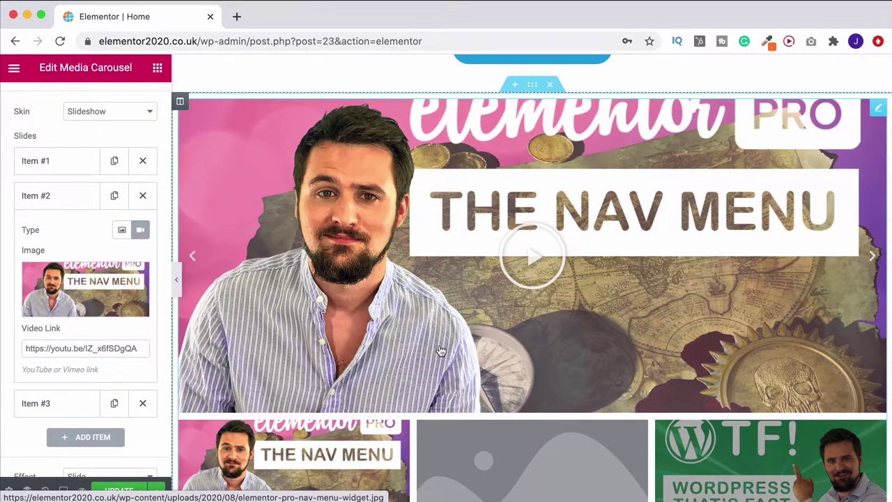
Step: Insert the purple "All Widgets Explained" picture from the media library as Item #3's image
click(60, 405)
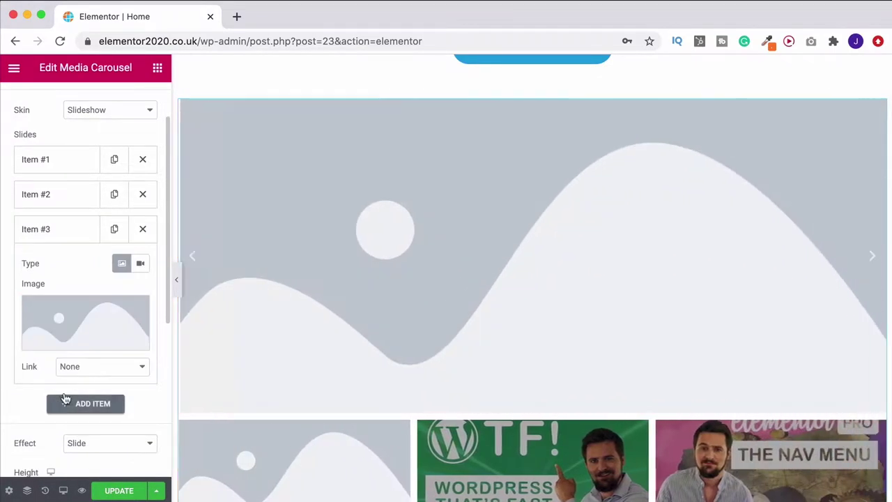
click(60, 315)
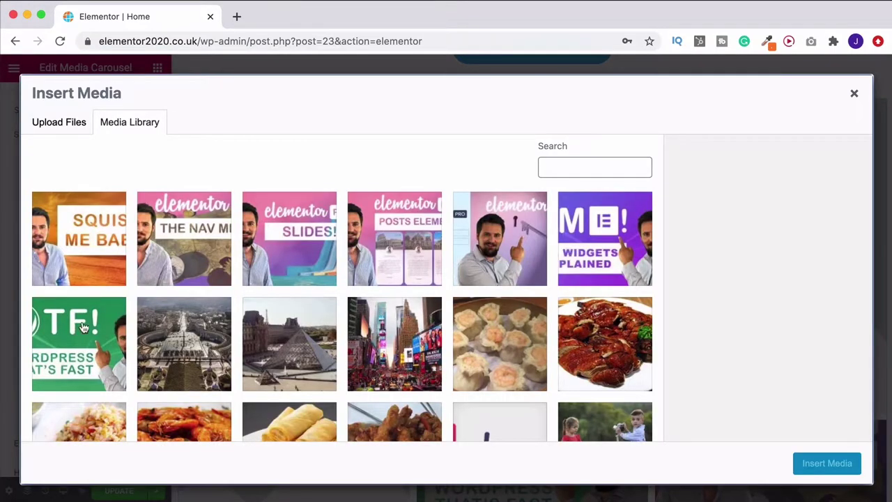
click(626, 234)
click(840, 466)
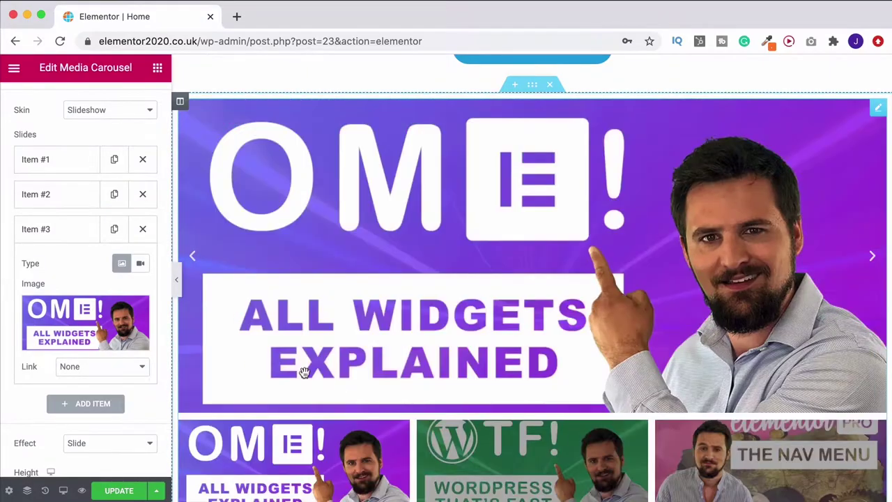
click(140, 264)
key(super+Tab)
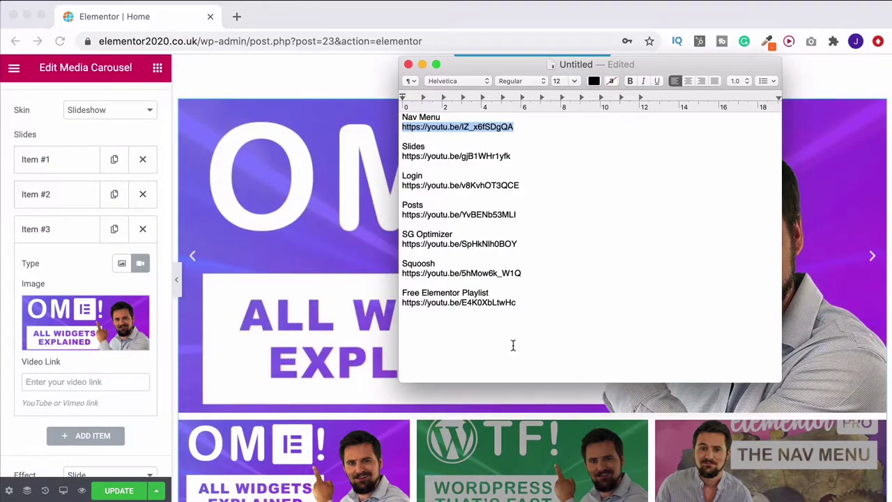
triple_click(404, 301)
key(super+c)
key(super+Tab)
click(75, 383)
key(super+v)
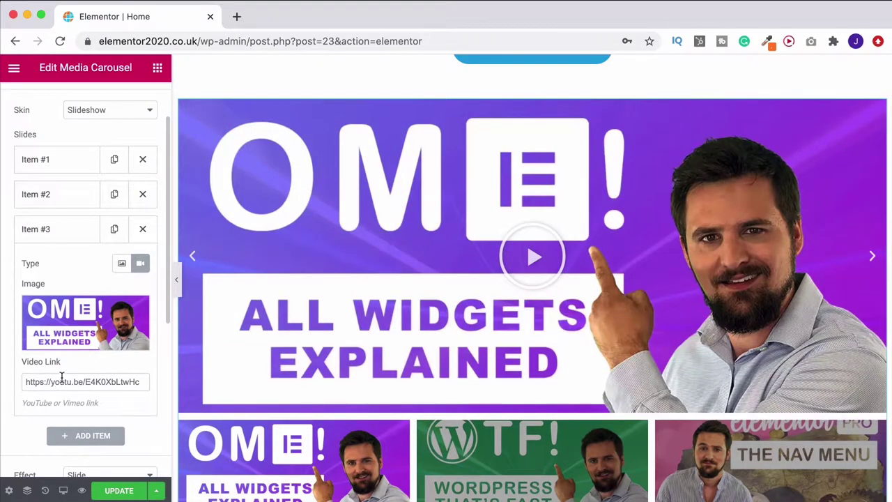
Step: Browse the seven-item slideshow in the page preview, play the "Squish Me Baby!" video, and close it
scroll(234, 354, down, 1)
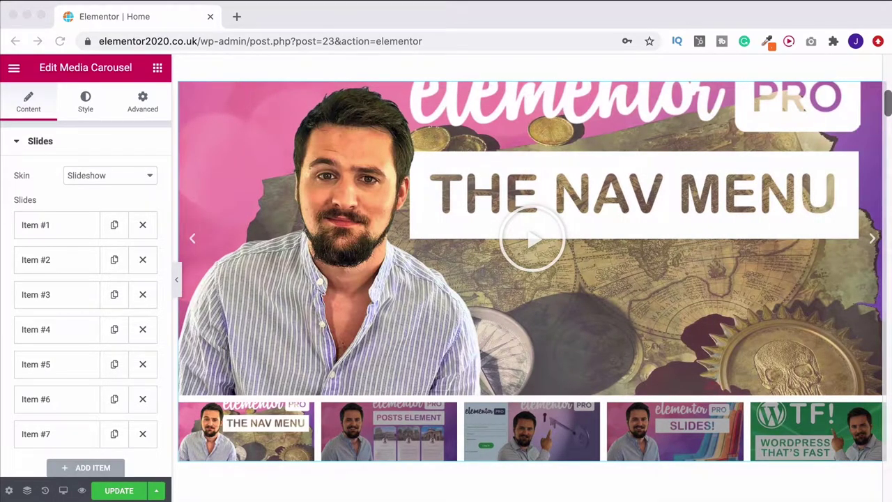
scroll(770, 342, up, 1)
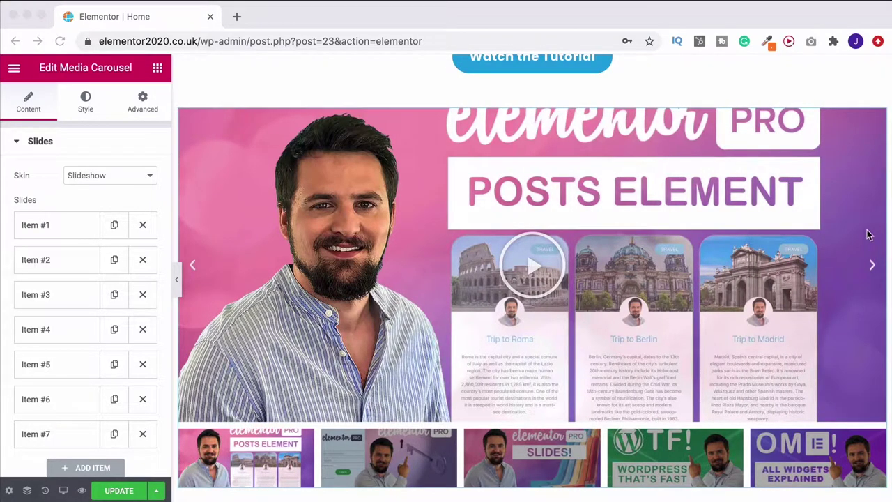
click(873, 267)
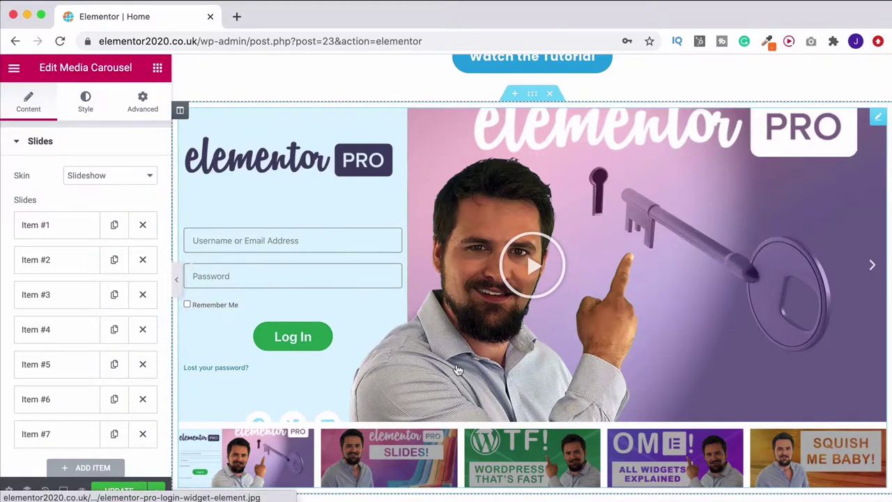
scroll(737, 494, down, 1)
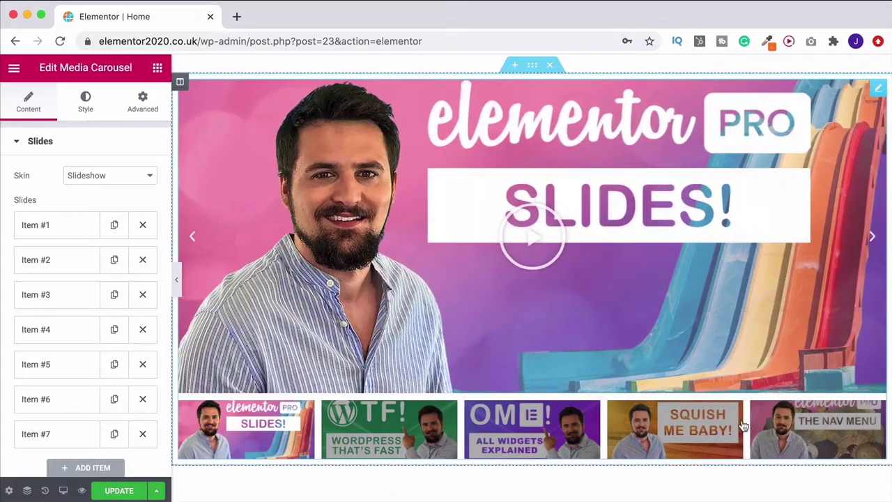
click(705, 428)
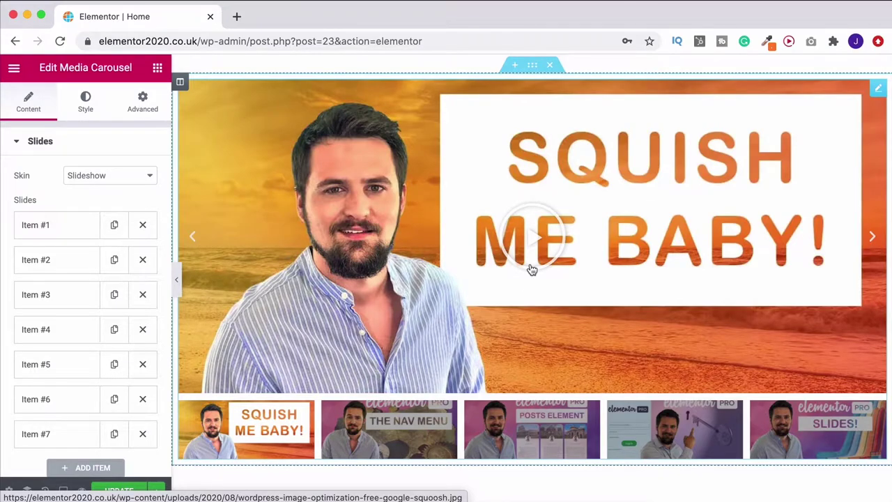
click(539, 235)
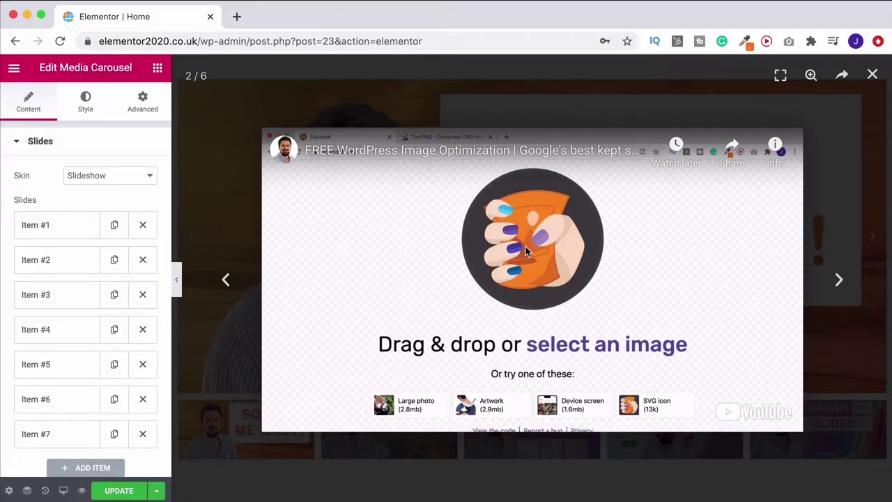
key(Escape)
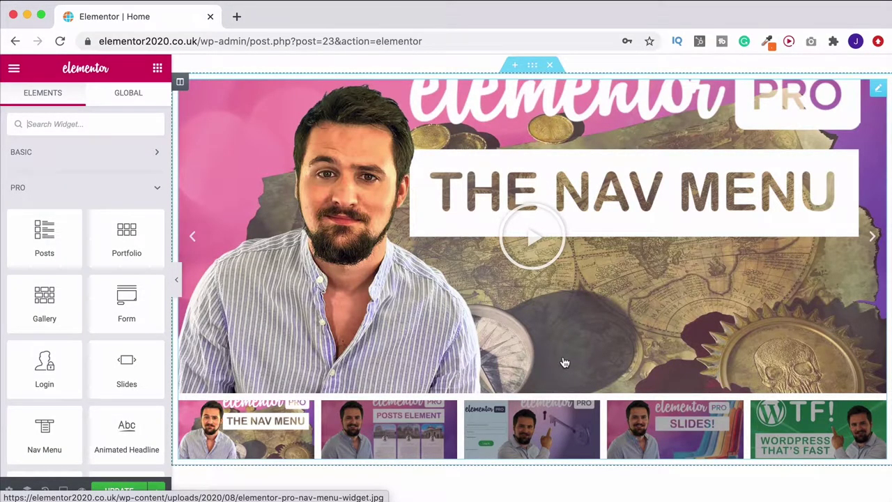
Step: Select the media carousel, try the Carousel skin, and move to its fourth slide position in the preview
click(319, 201)
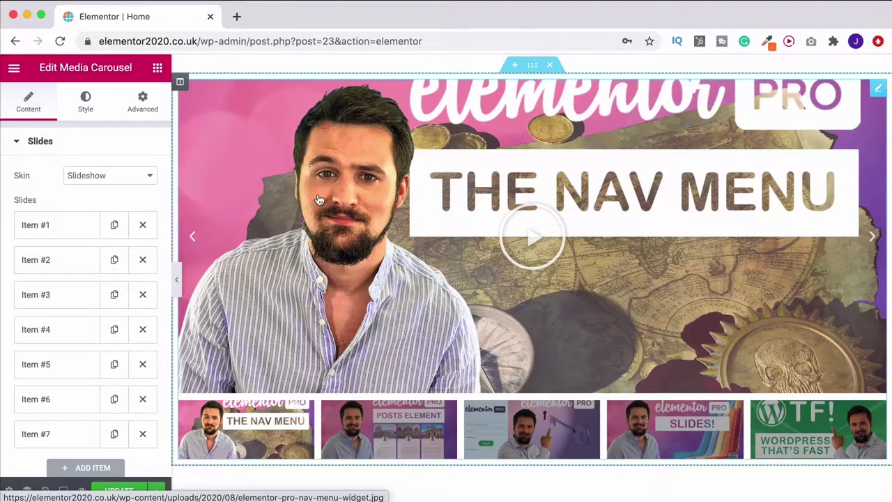
click(137, 180)
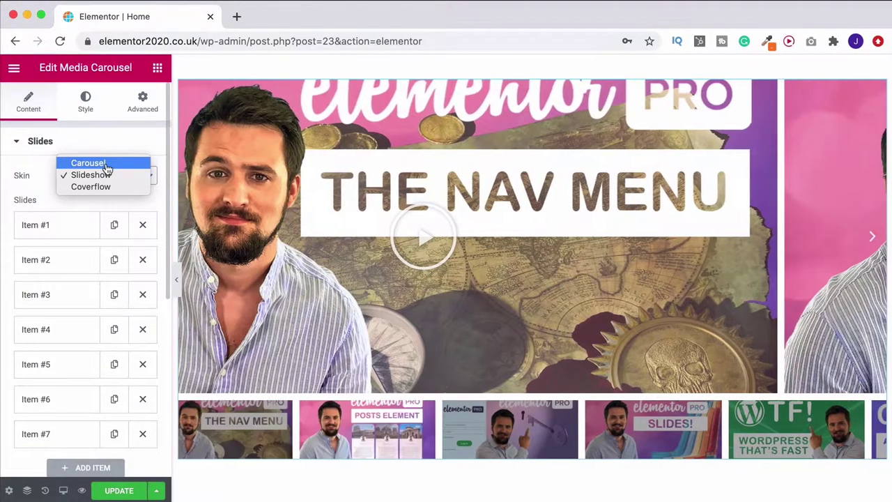
click(104, 164)
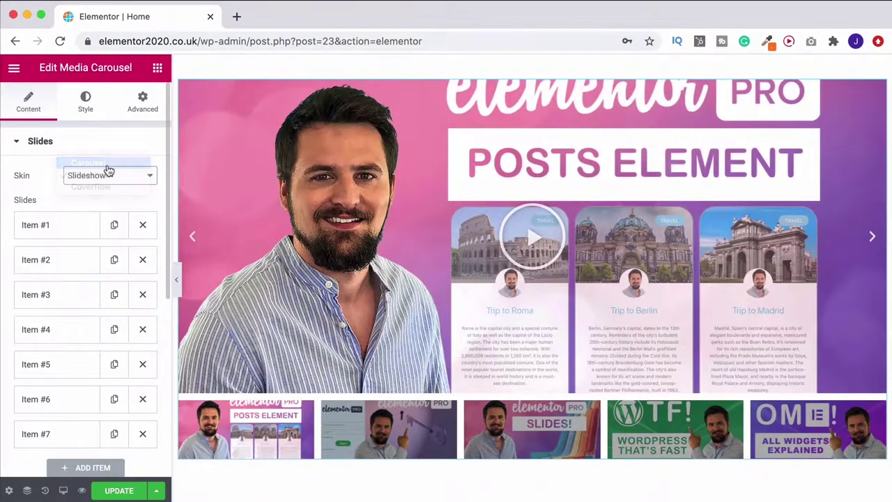
scroll(507, 354, up, 4)
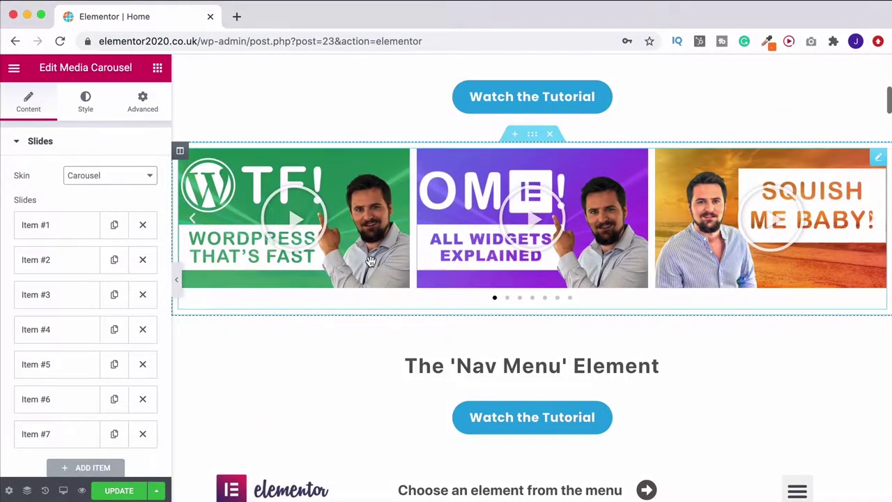
click(533, 345)
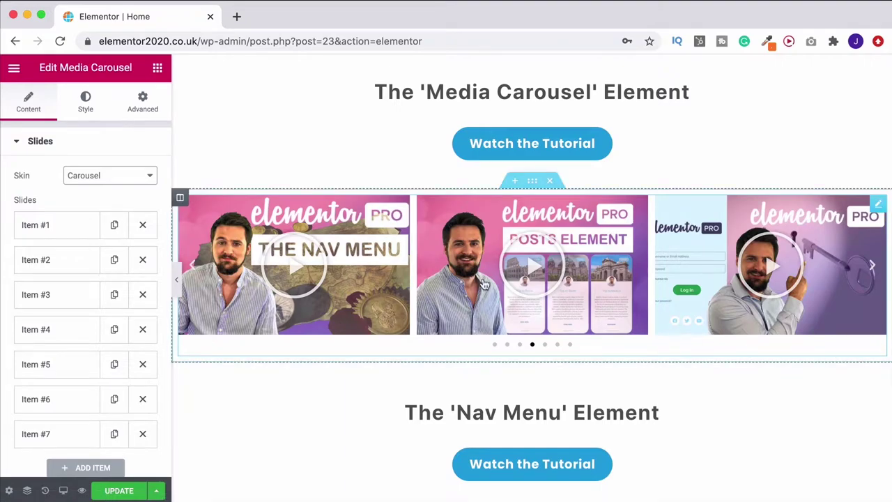
Step: Set the skin back to Slideshow with the Fade effect and test the transition by switching slides from the thumbnails
click(148, 175)
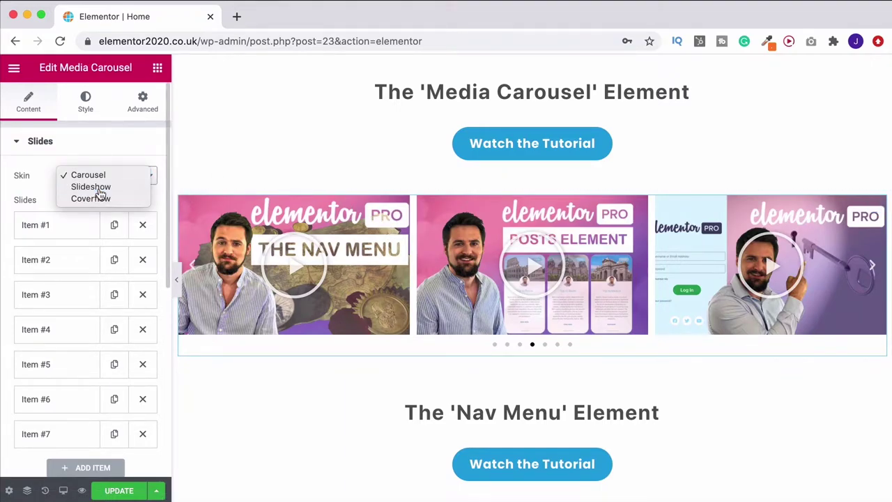
click(99, 188)
scroll(60, 200, down, 8)
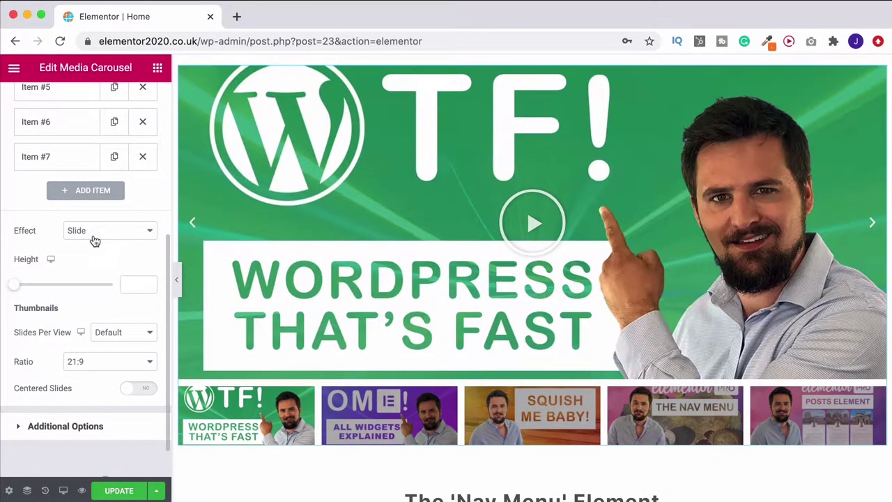
click(93, 237)
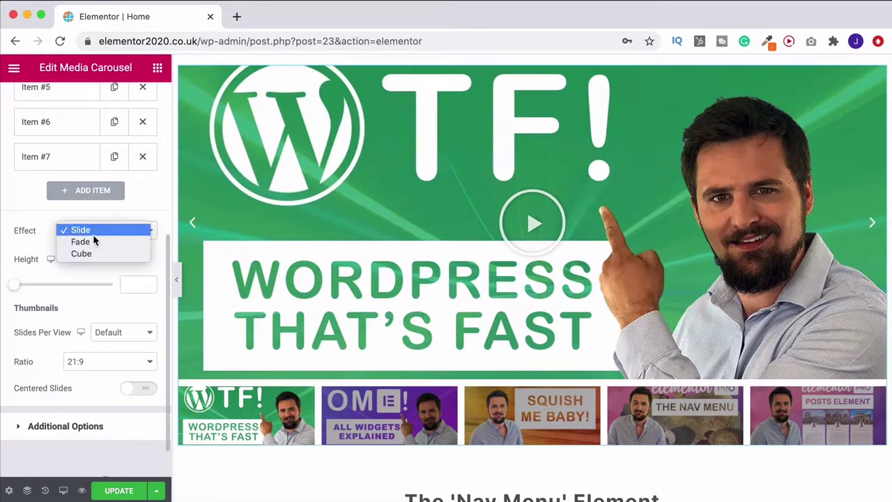
click(95, 241)
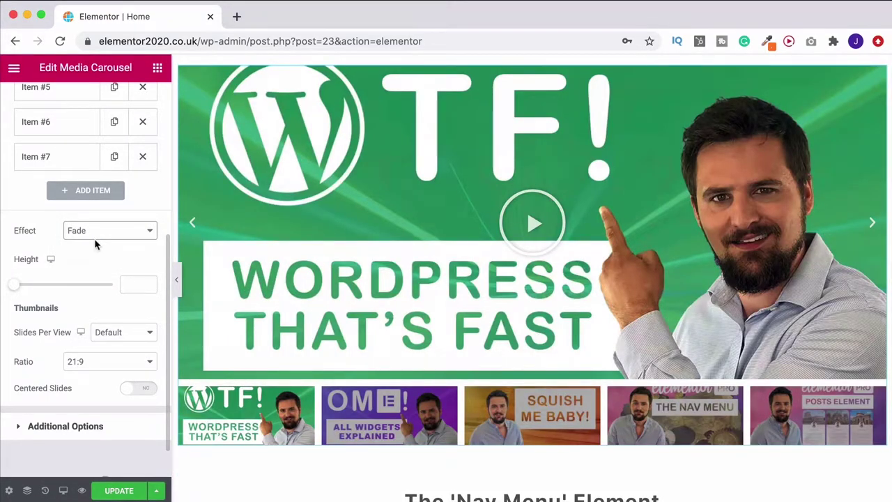
click(686, 427)
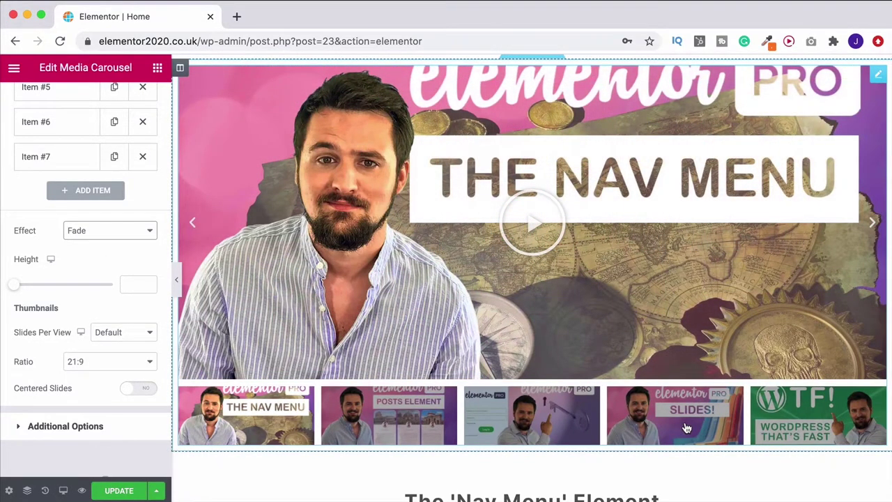
click(707, 423)
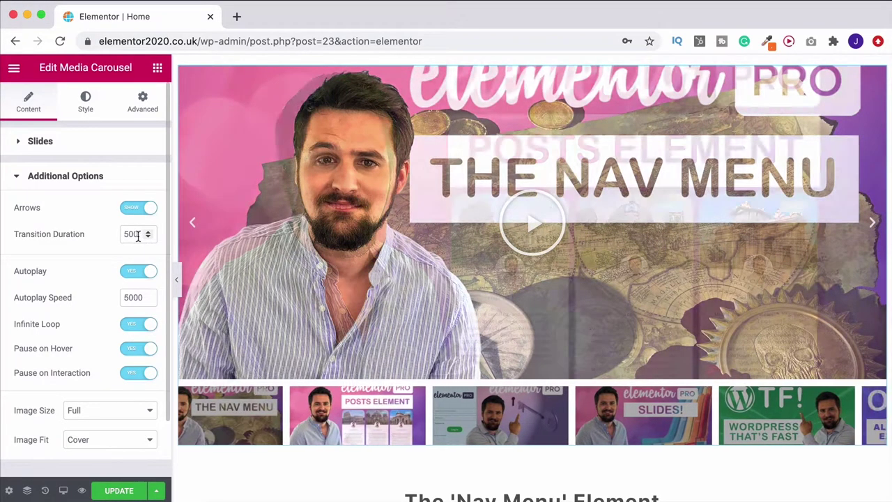
Step: Set the carousel's Transition Duration to 1000 in its additional options
drag(141, 237, 96, 239)
text(1000)
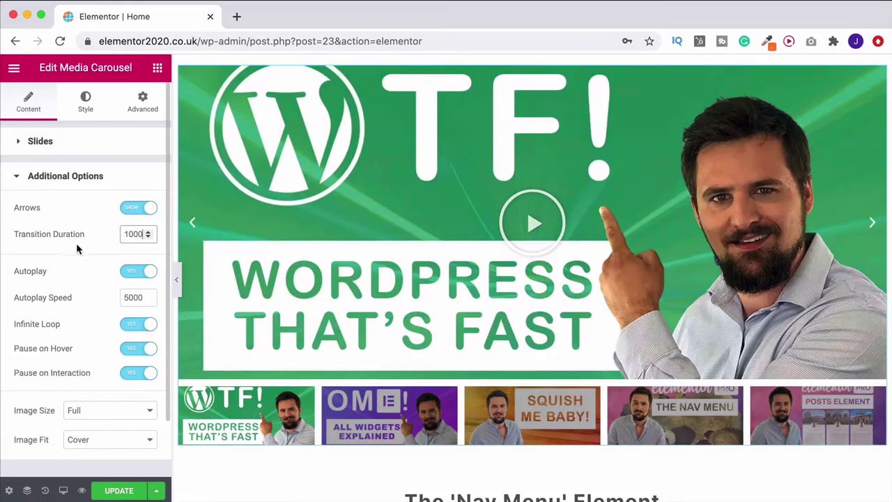
click(75, 252)
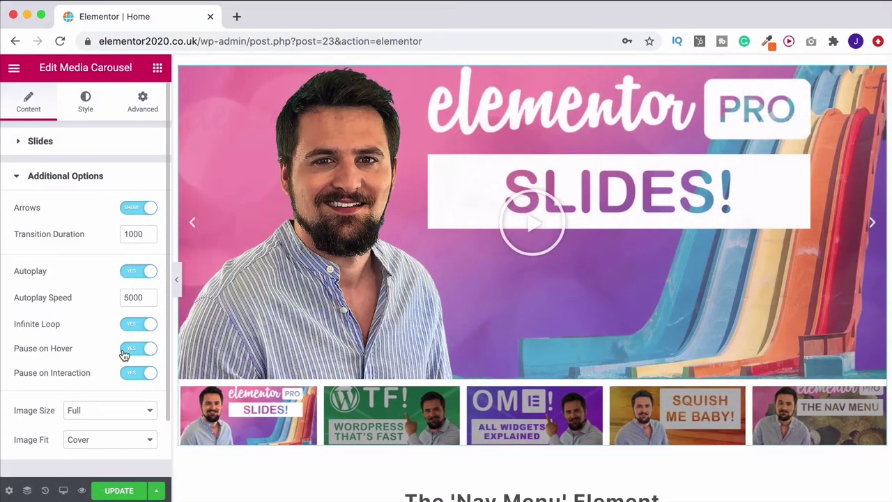
Step: Turn Pause on Hover off and on again, and try the Large - 1024 x 1024 image size before restoring Full
click(127, 351)
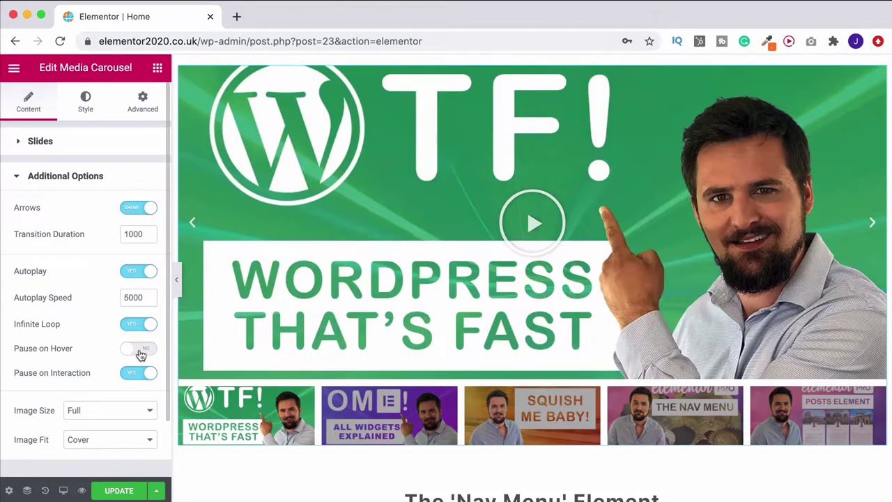
click(139, 354)
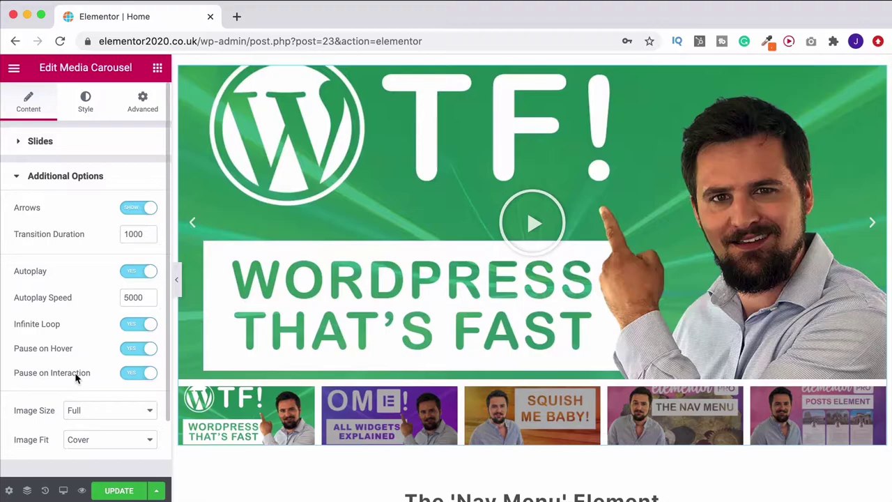
click(98, 366)
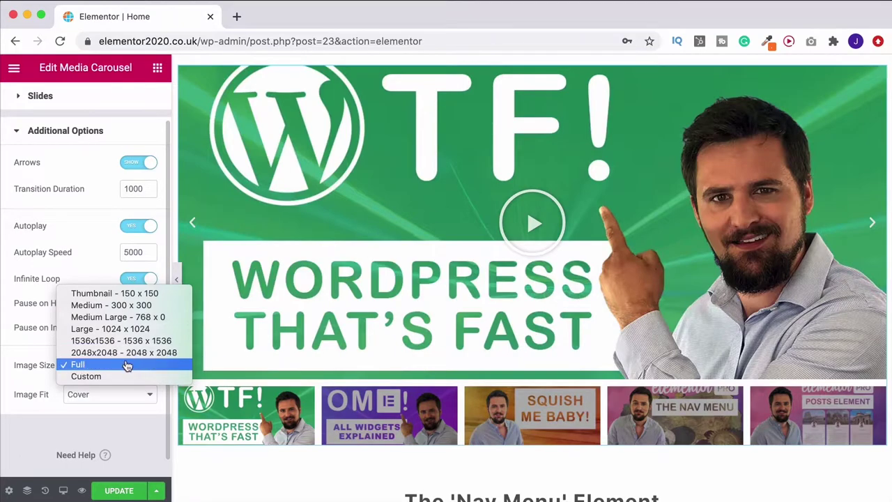
click(111, 329)
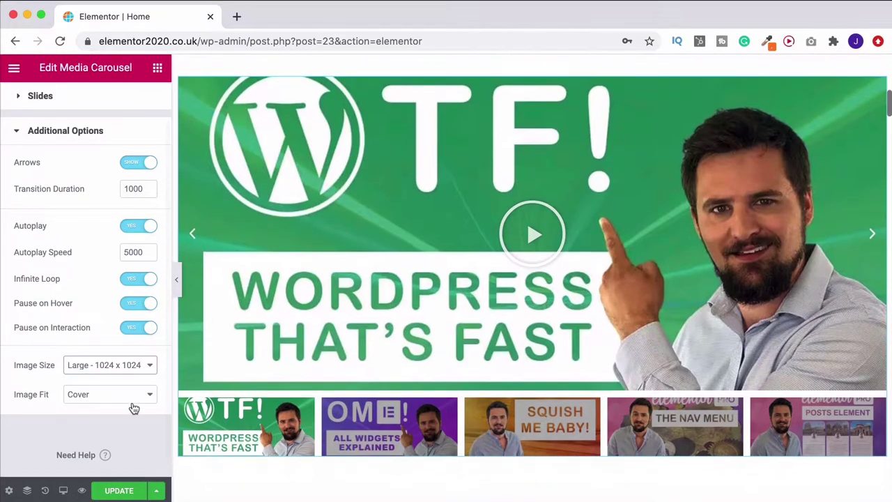
click(122, 365)
click(98, 400)
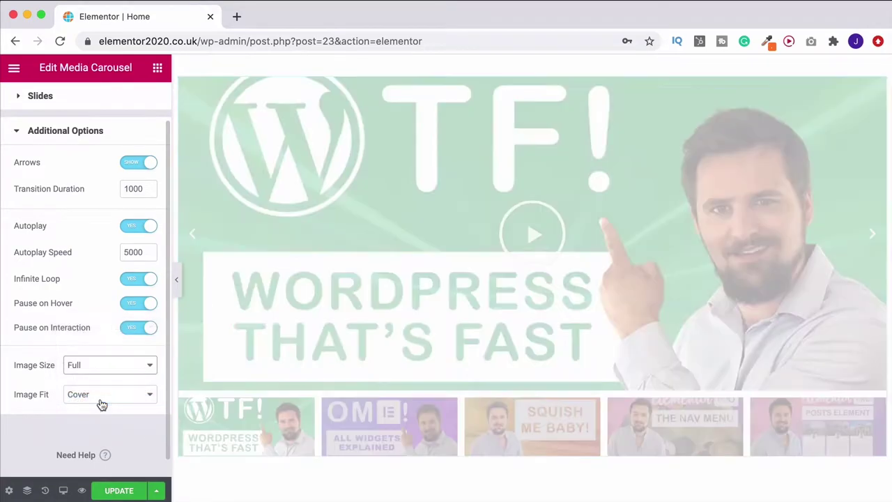
Step: Change the media carousel's skin to Carousel and its transition effect to Slide
scroll(99, 362, up, 2)
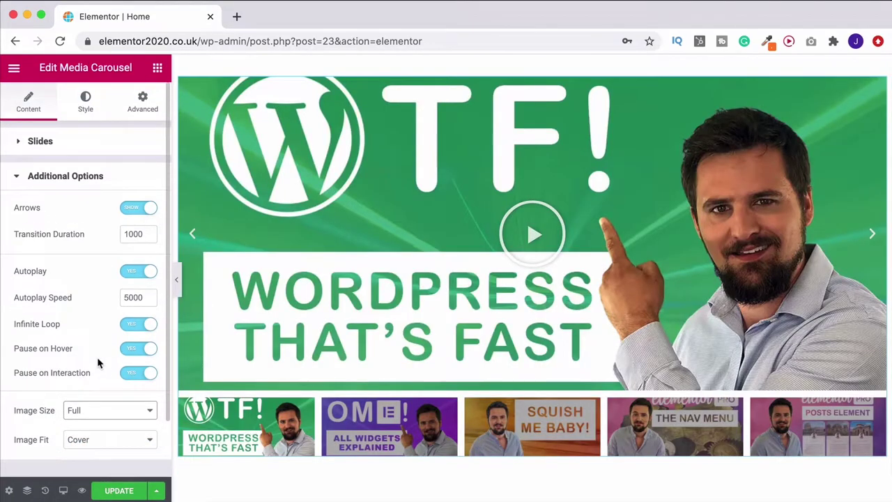
click(68, 147)
click(92, 175)
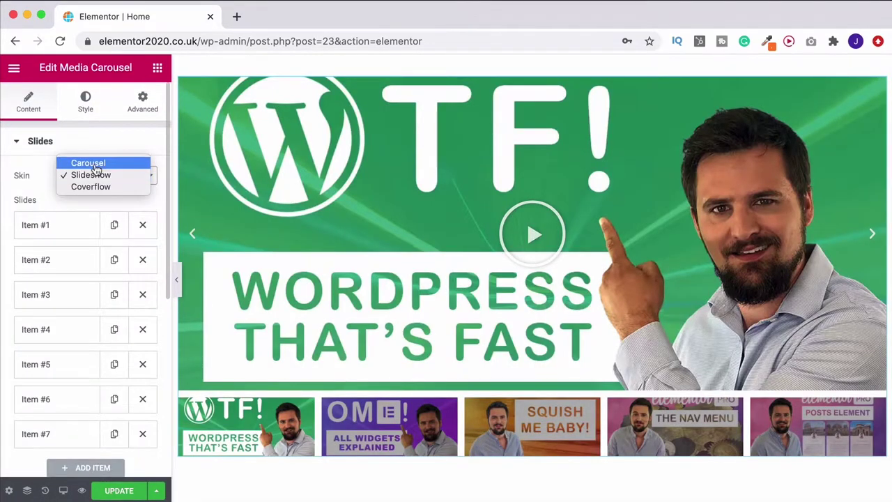
click(94, 162)
scroll(472, 353, up, 3)
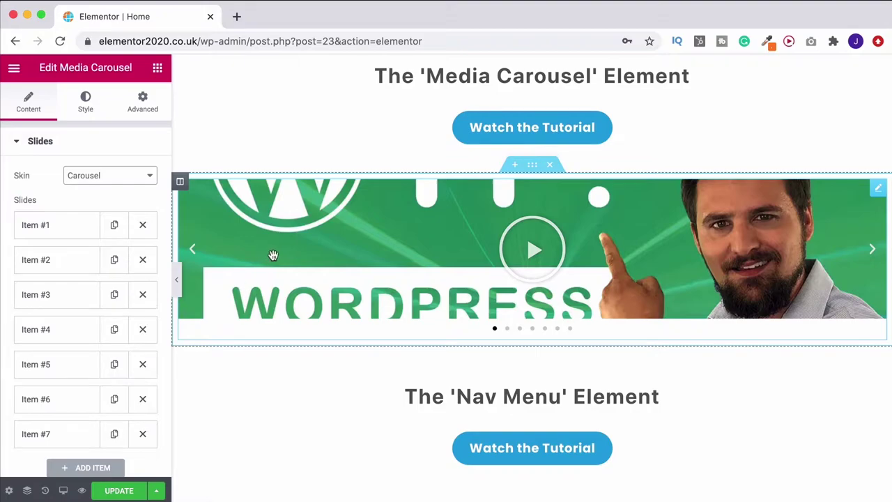
scroll(125, 261, down, 7)
click(121, 260)
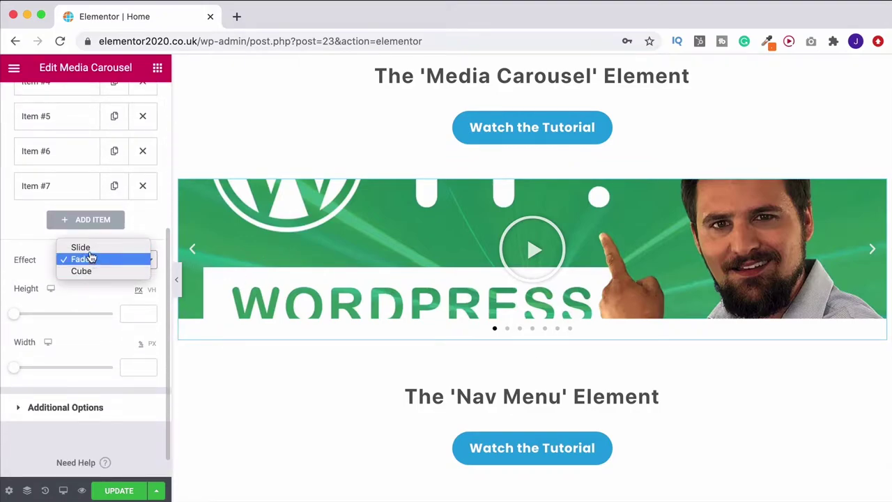
key(Up)
key(Return)
Step: Try 4 slides per view for the carousel and settle on a Slides Per View value of 3
click(136, 280)
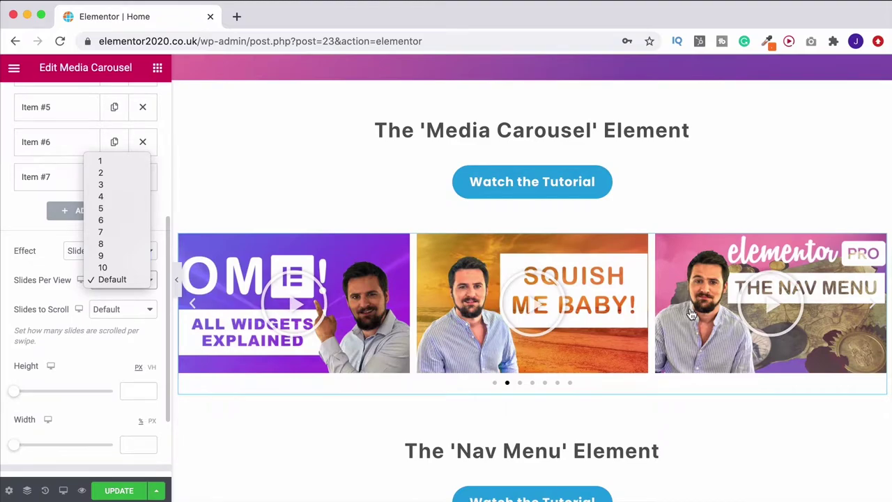
click(97, 200)
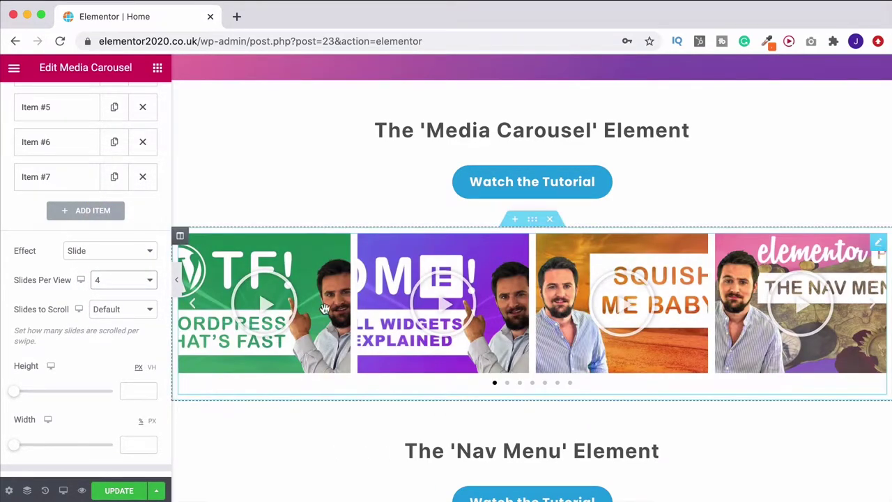
click(137, 281)
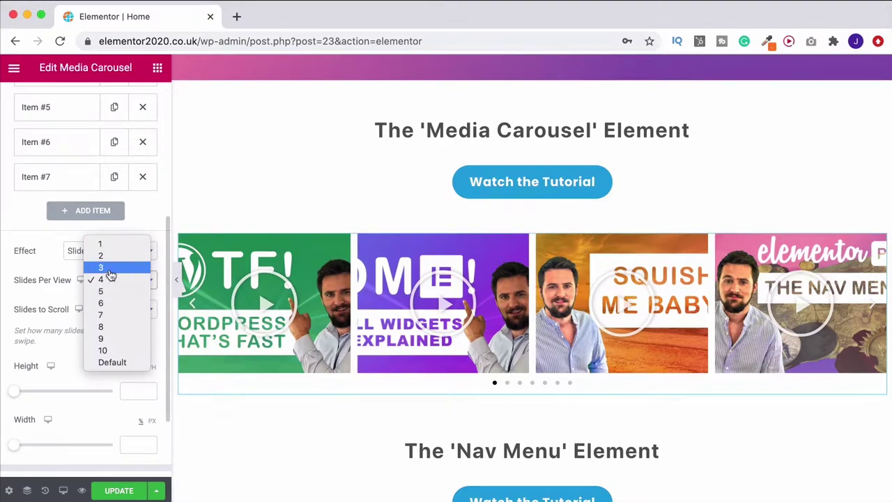
click(97, 269)
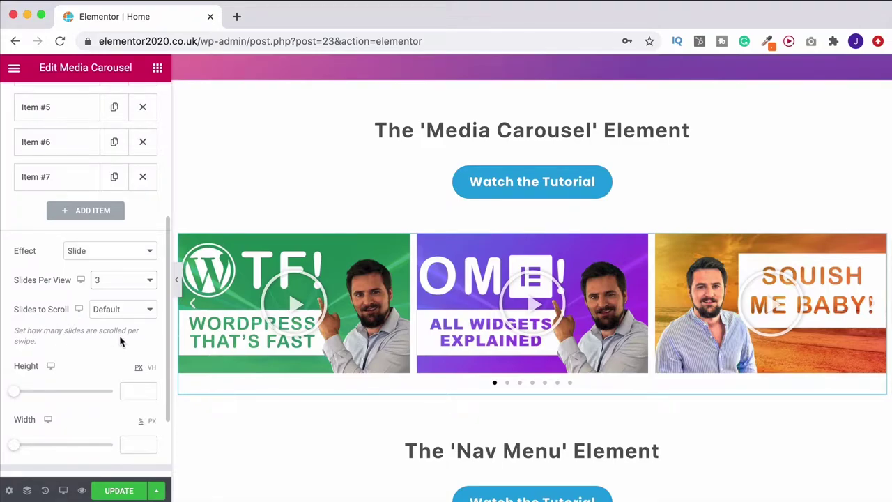
Step: Try a Slides to Scroll value of 3 and page through the carousel forwards and backwards
click(122, 309)
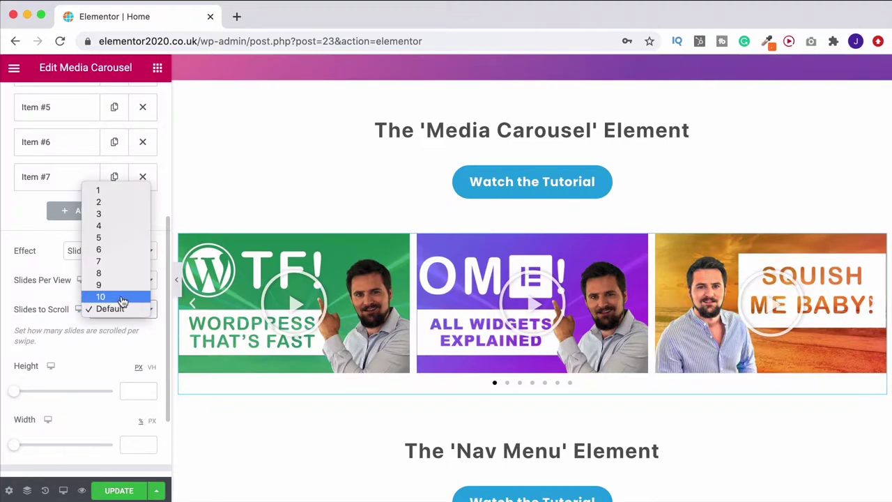
click(98, 213)
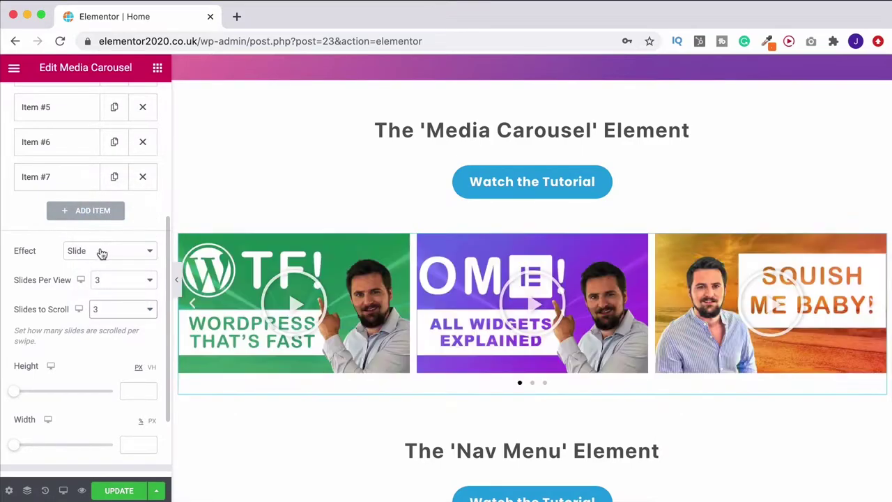
click(874, 308)
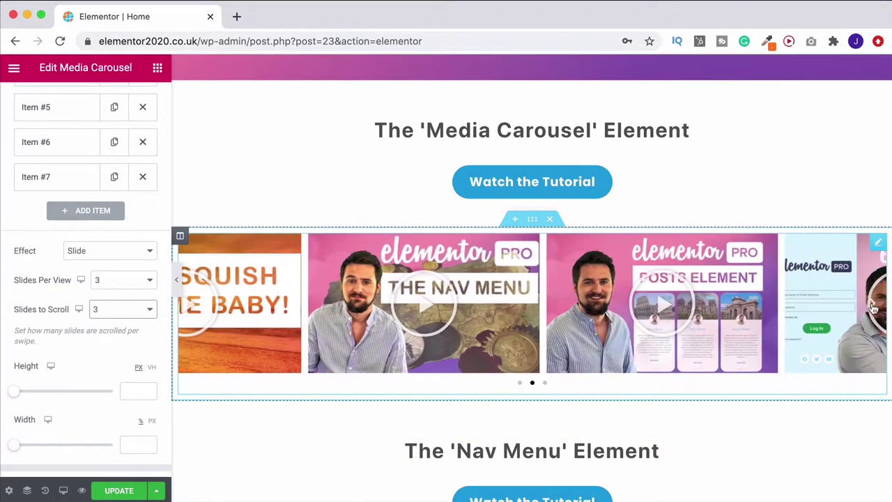
click(874, 309)
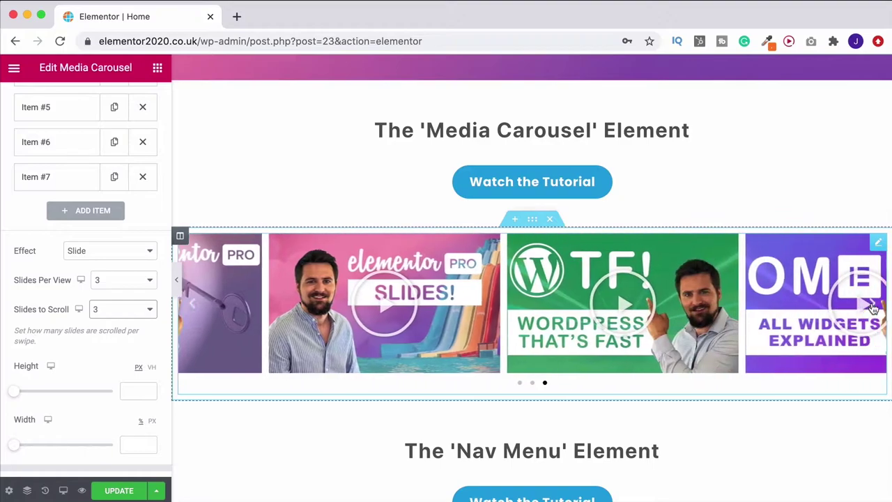
click(194, 304)
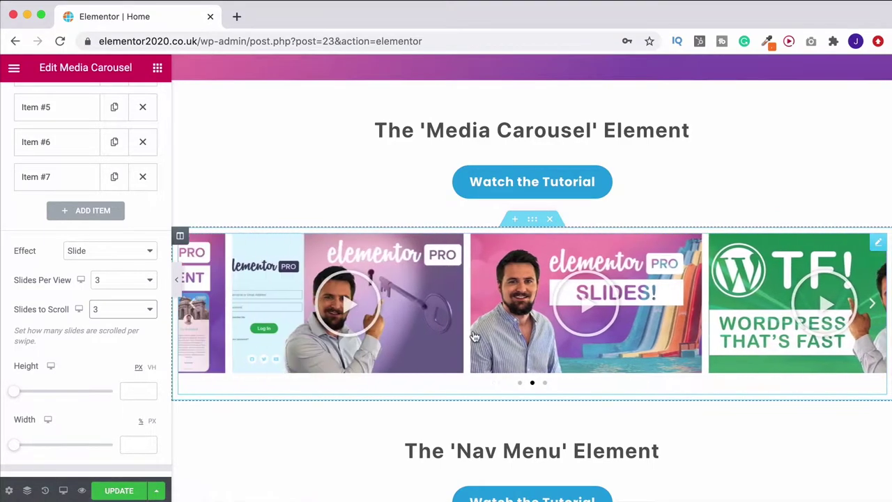
Step: Set the carousel's Slides to Scroll to 1 and page through the slides, closing any video lightbox that opens
click(124, 309)
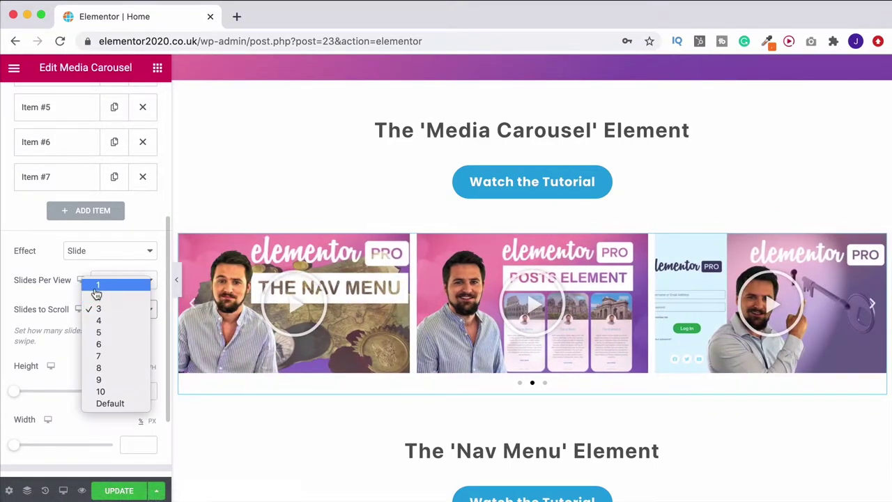
click(103, 287)
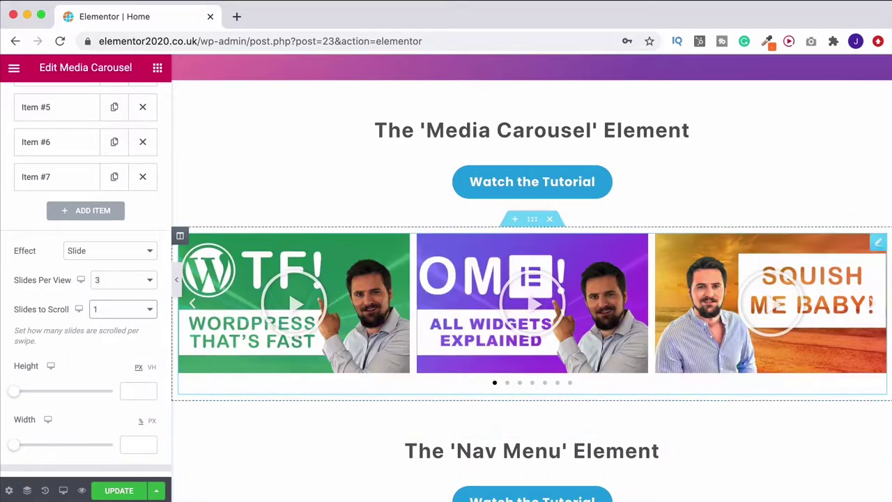
click(875, 313)
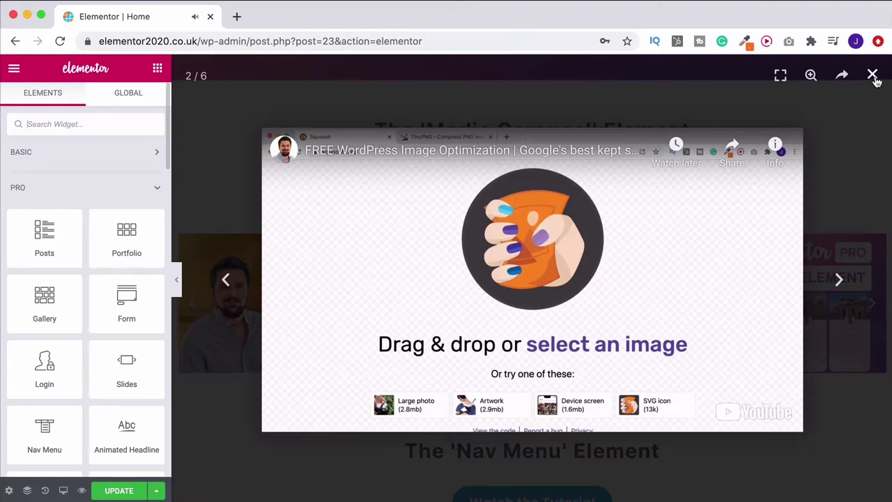
click(872, 76)
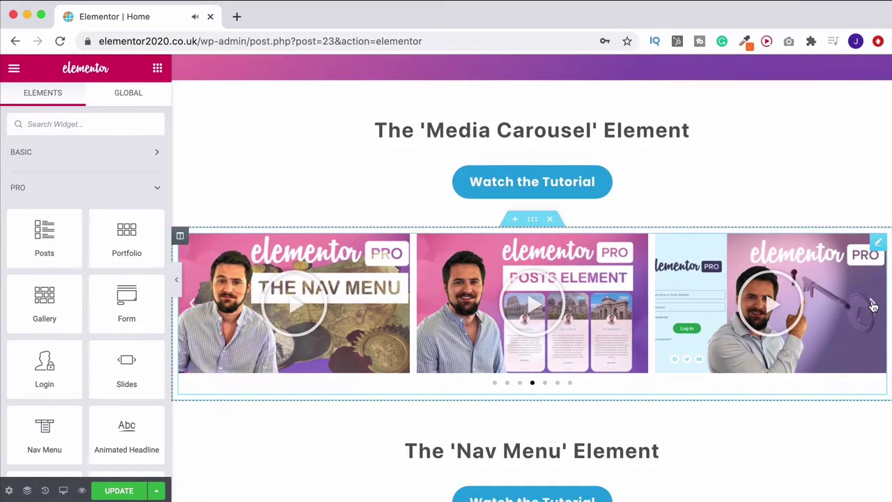
click(873, 305)
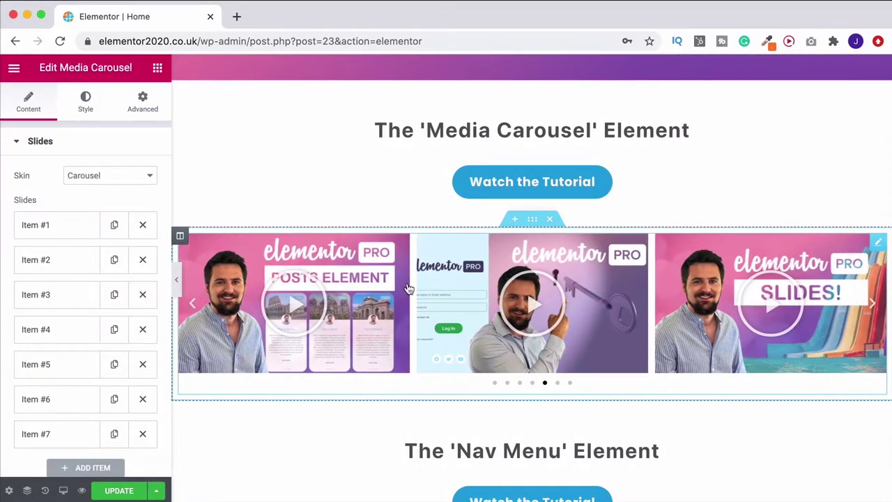
Step: Try a carousel height of 404 px and a width of 63%, and clear both values again
scroll(697, 251, down, 1)
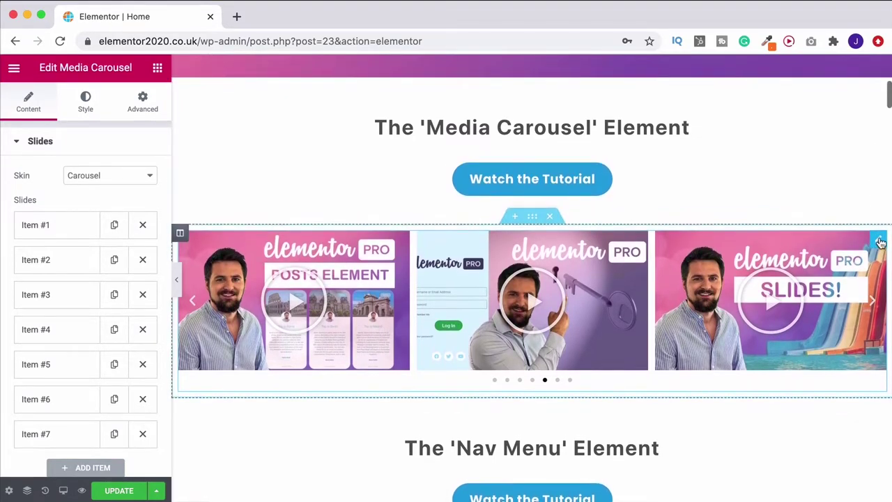
scroll(292, 300, down, 1)
scroll(73, 350, down, 10)
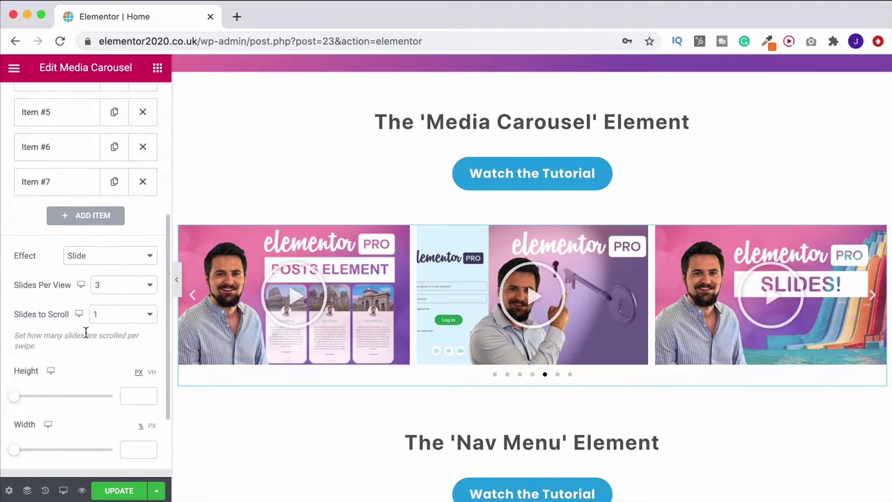
scroll(76, 331, up, 1)
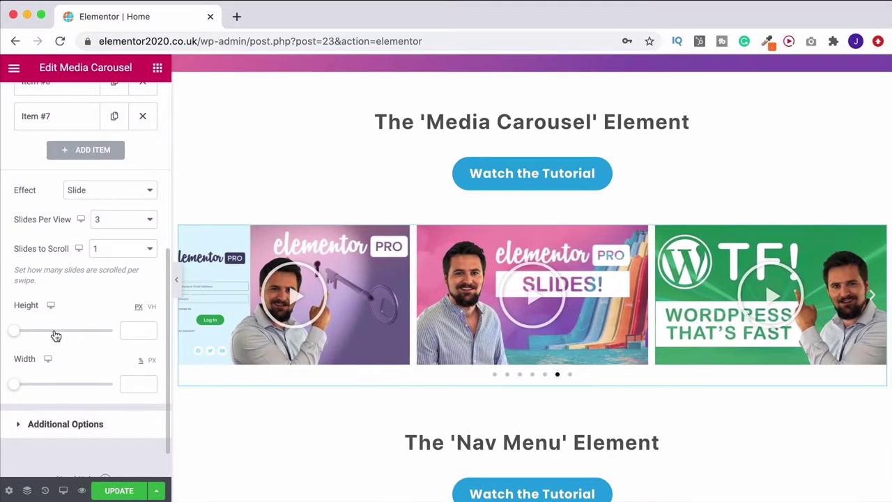
drag(16, 336, 46, 336)
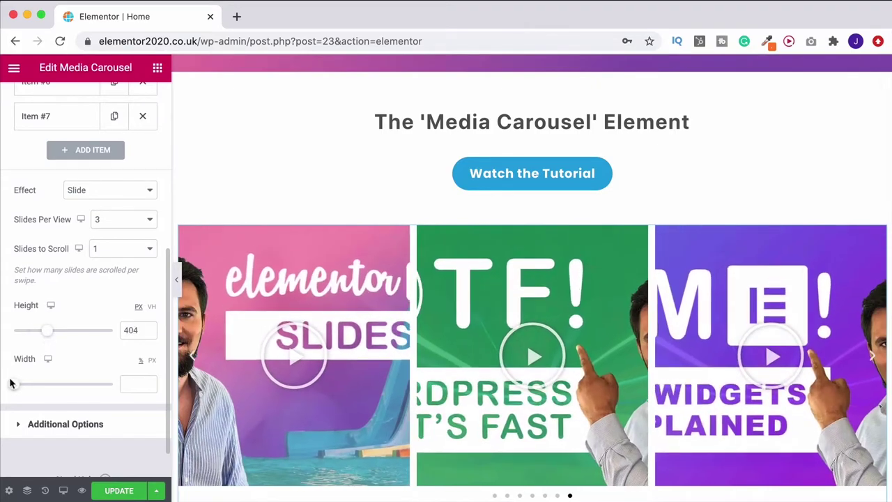
mouse_move(30, 386)
mouse_down()
mouse_move(62, 385)
mouse_move(37, 388)
mouse_up()
drag(136, 329, 88, 336)
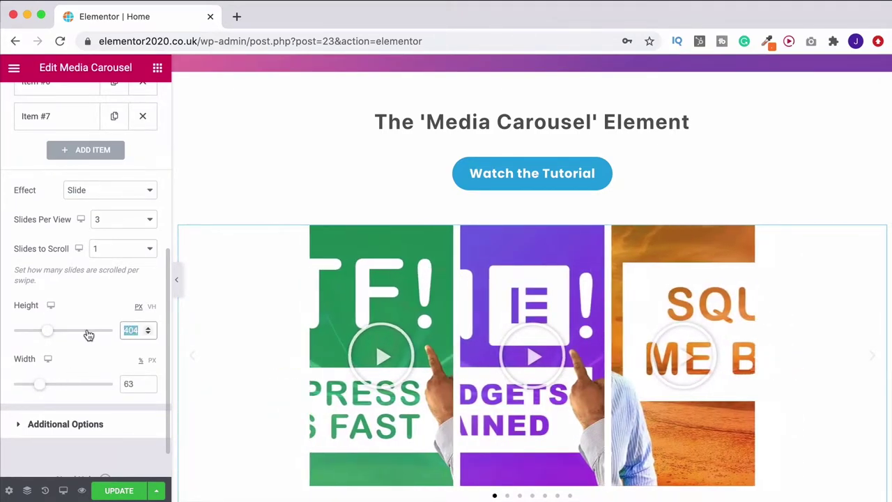
key(BackSpace)
drag(133, 383, 64, 385)
key(BackSpace)
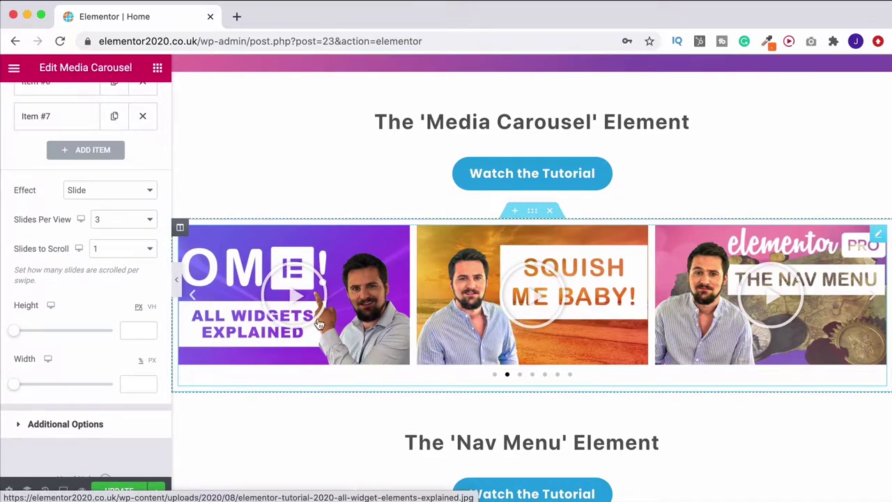
Step: Preview the media carousel in the tablet and mobile views
scroll(344, 325, down, 1)
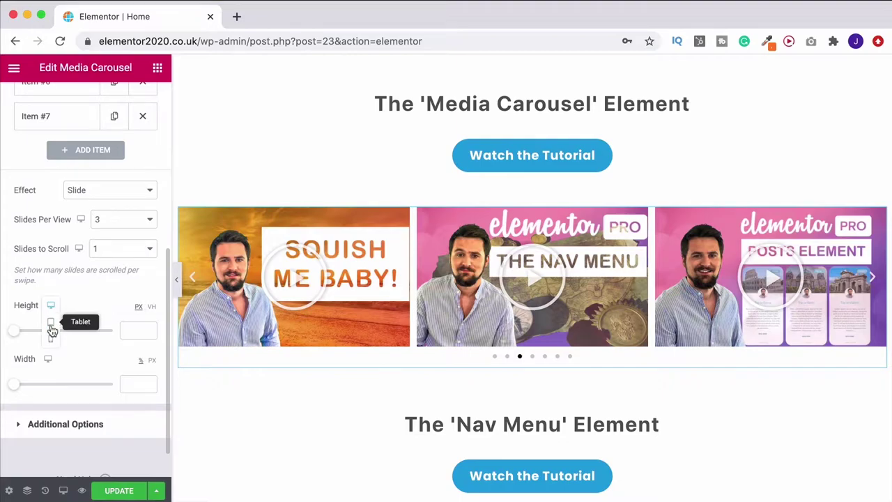
click(52, 325)
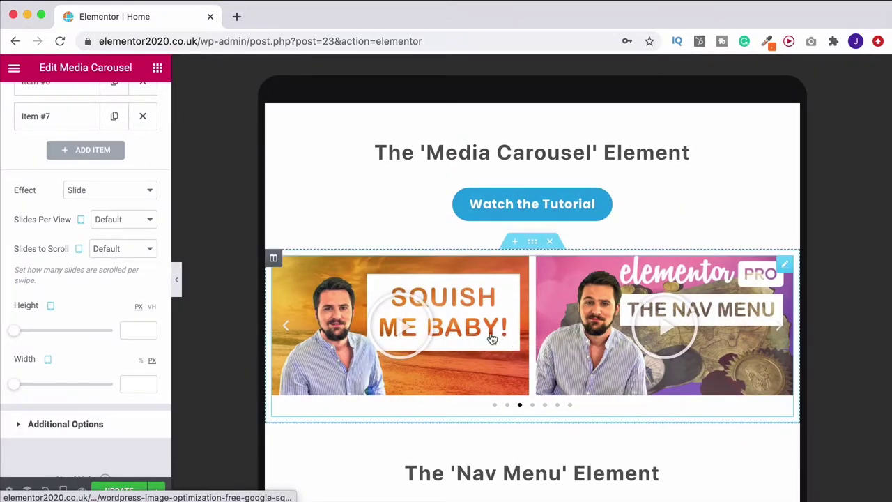
click(51, 317)
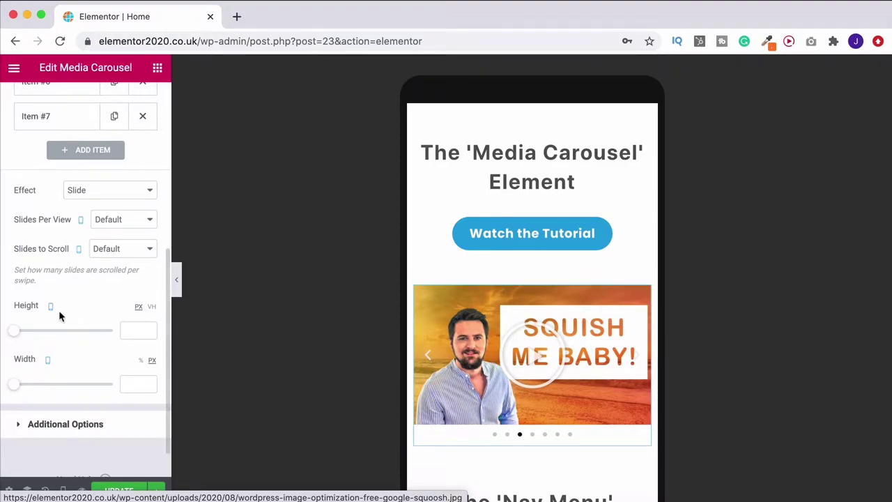
Step: Try a mobile carousel height of 379 px, clear it and return to the desktop view
drag(15, 336, 44, 339)
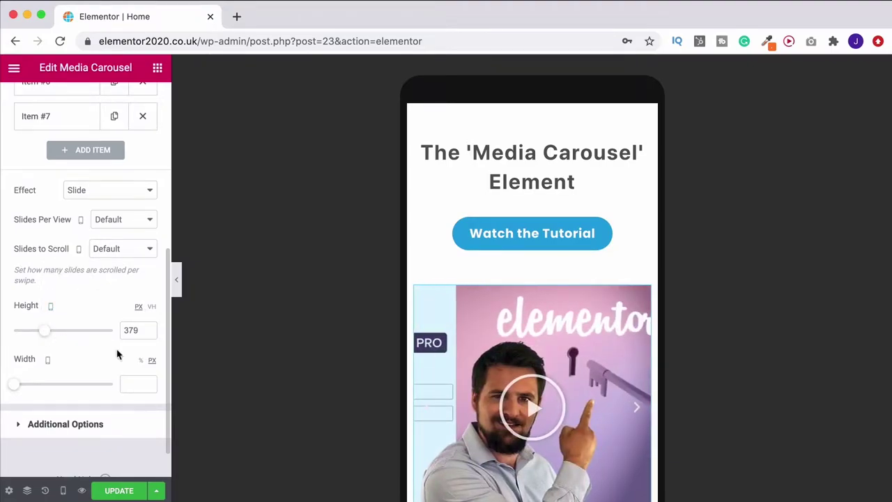
drag(139, 333, 65, 332)
key(BackSpace)
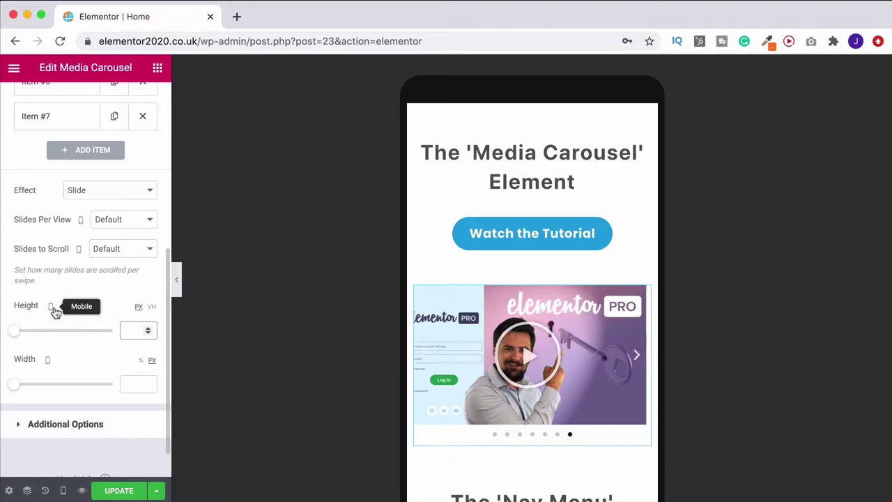
click(56, 278)
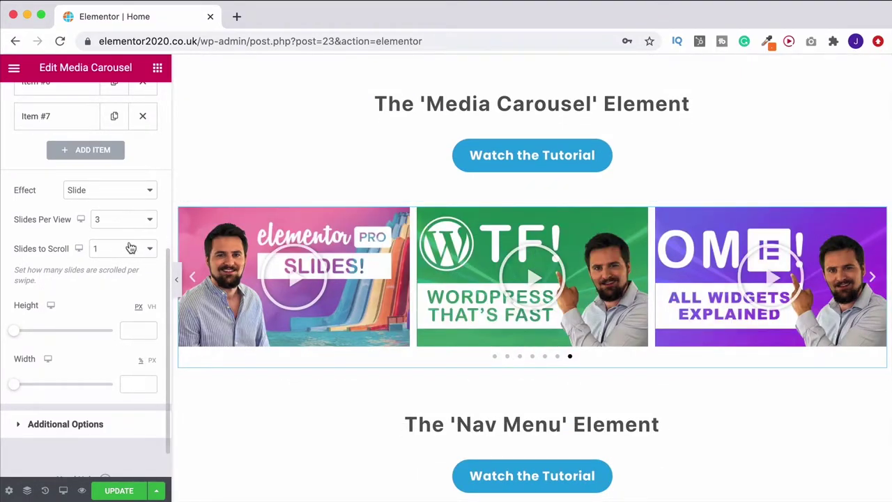
Step: Change the media carousel's skin to Slideshow
scroll(118, 308, up, 2)
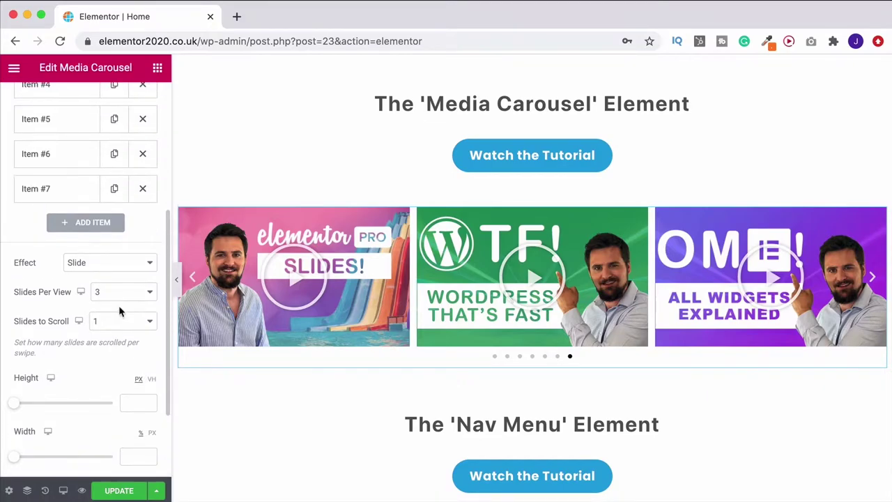
scroll(118, 308, up, 5)
scroll(117, 310, up, 3)
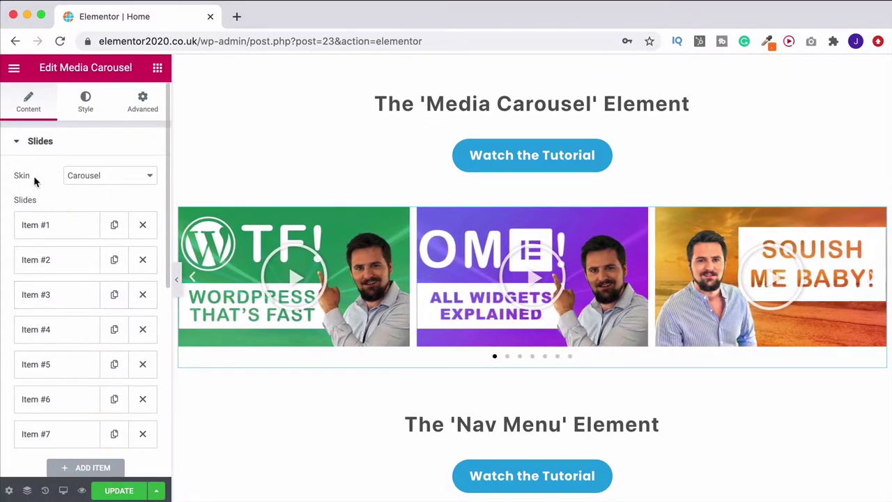
click(69, 180)
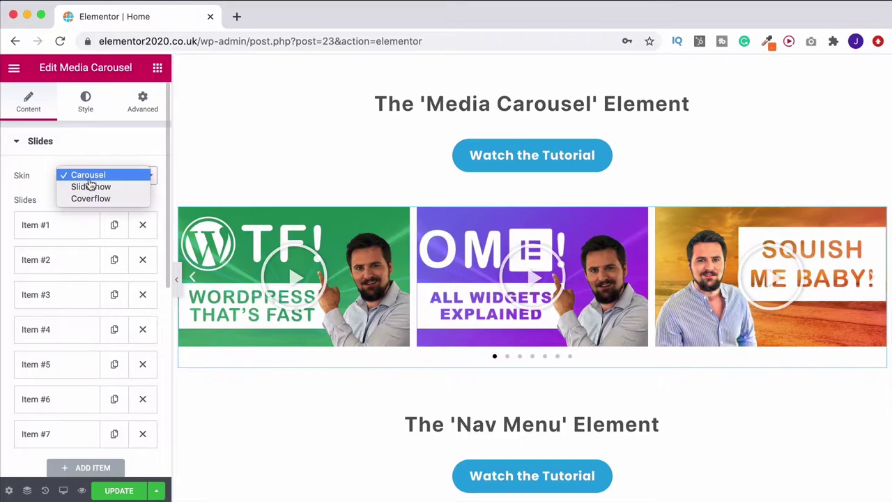
click(94, 186)
Step: Try a slideshow height of 365 and clear the value again
scroll(88, 272, down, 10)
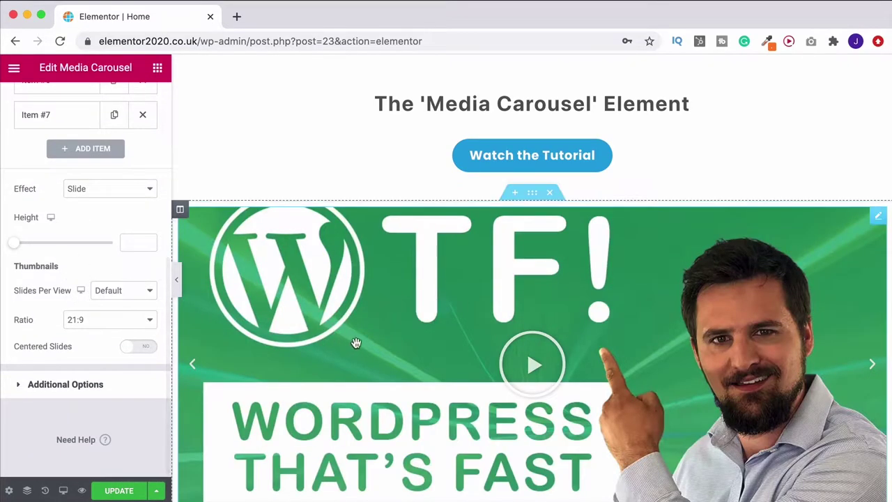
scroll(356, 342, down, 3)
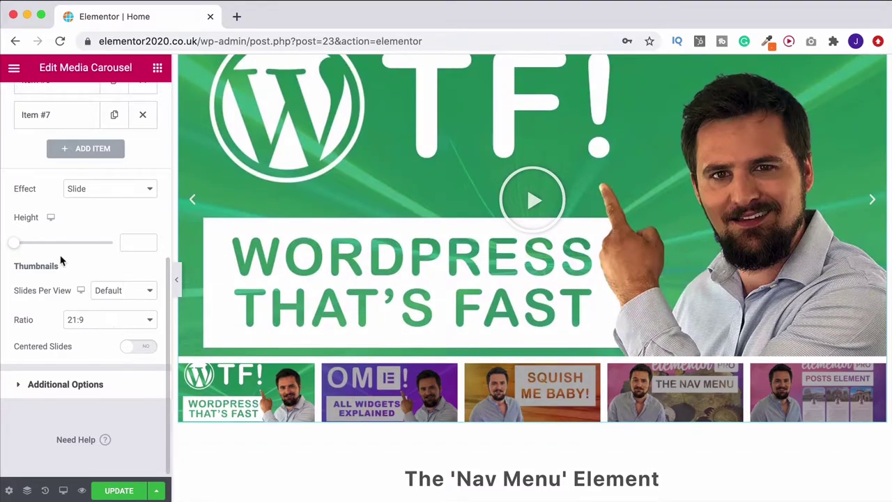
drag(20, 245, 48, 243)
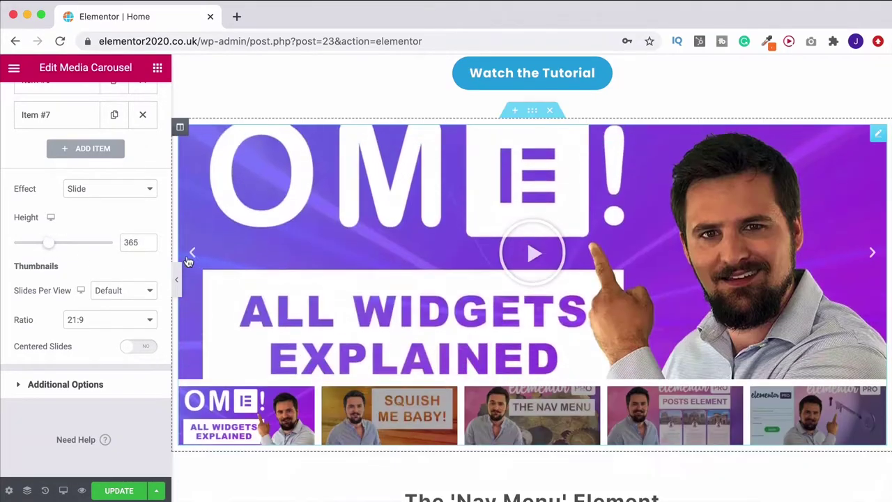
double_click(137, 244)
key(BackSpace)
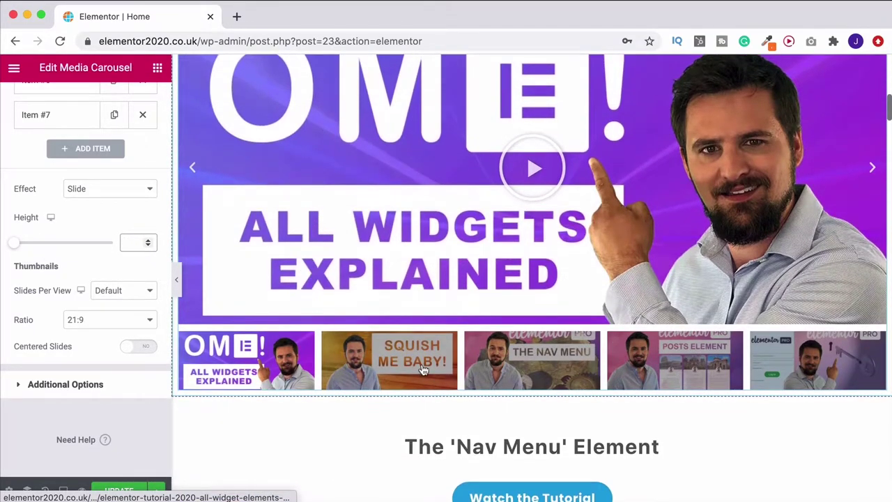
Step: Try 4 and 3 thumbnails per view for the slideshow and settle on a Slides Per View value of 5
click(91, 257)
click(123, 298)
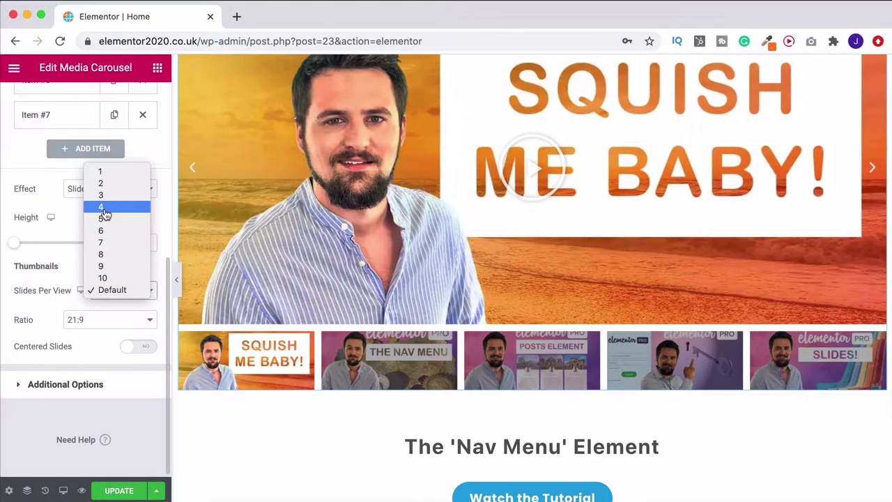
click(105, 208)
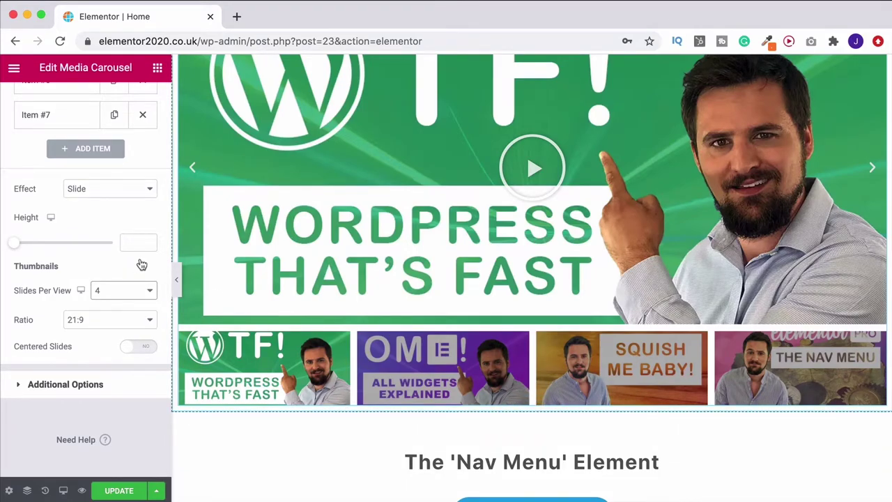
click(144, 293)
click(105, 276)
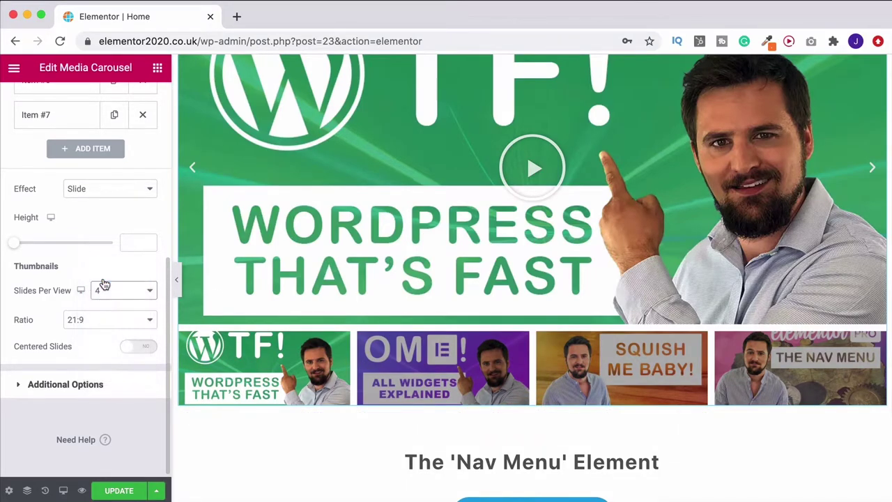
click(134, 289)
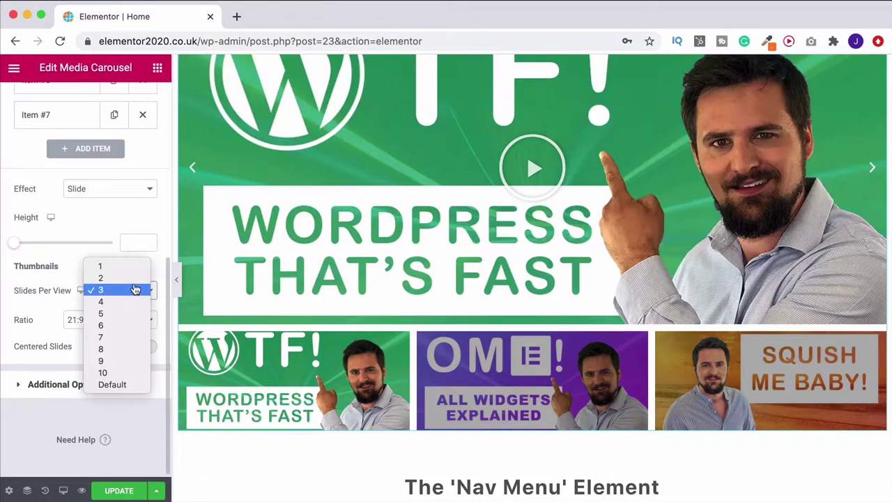
click(105, 315)
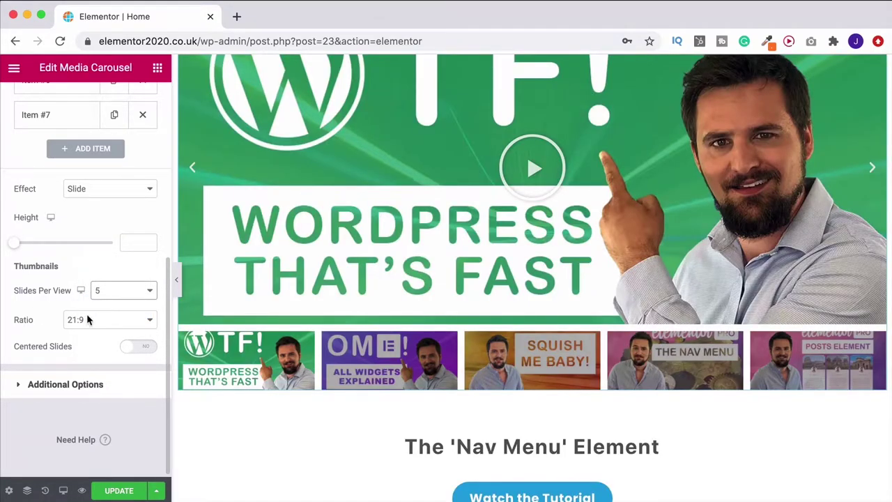
Step: Set the slideshow thumbnails' ratio to 16:9 and update the page
click(99, 321)
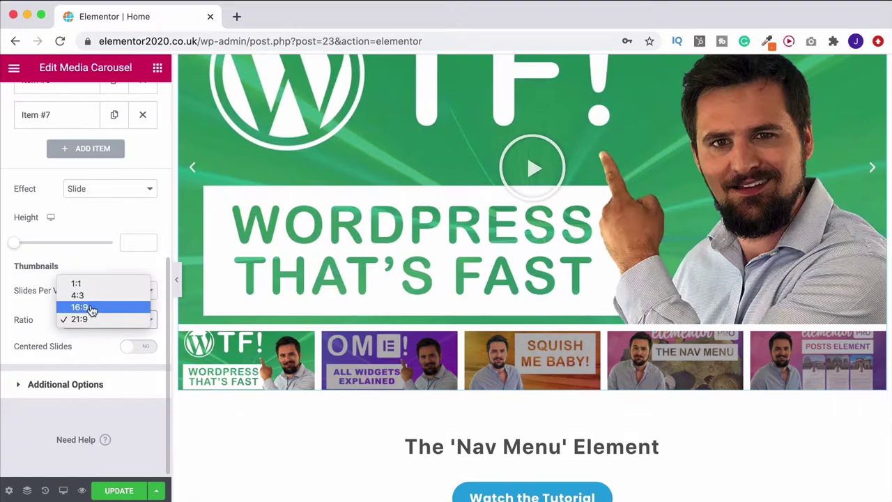
click(89, 304)
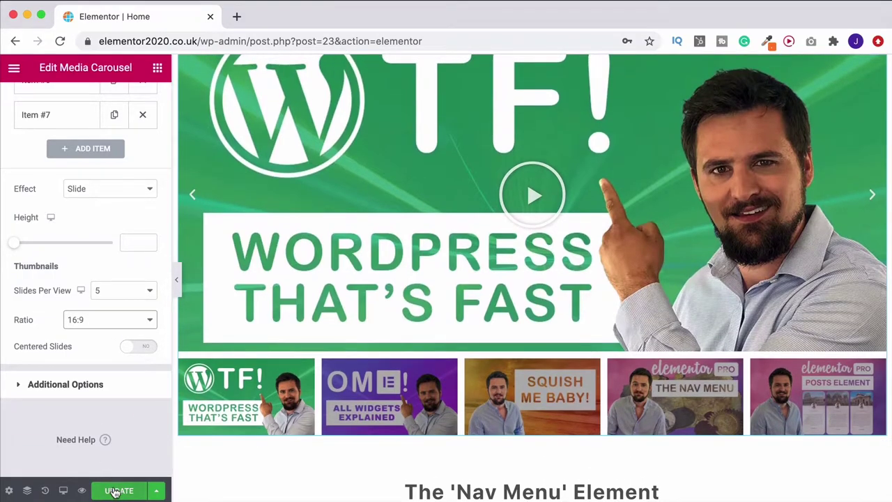
click(138, 492)
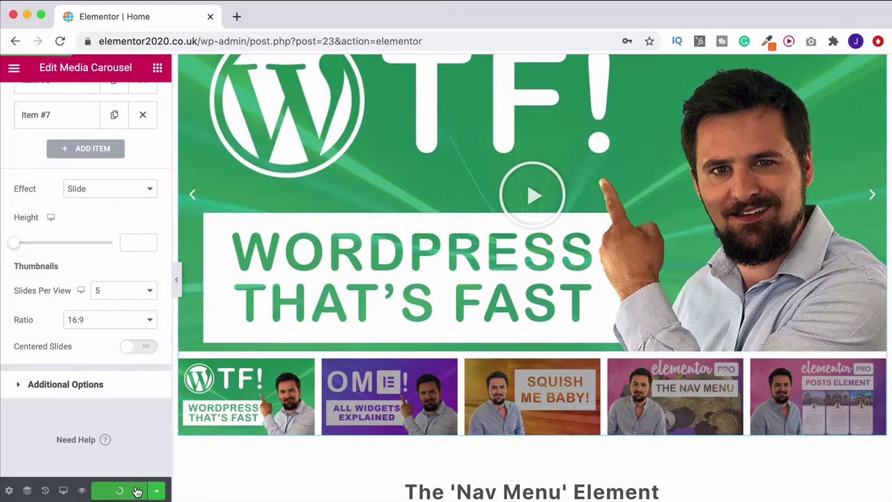
Step: Exit to the WordPress dashboard and open the aerial city square photo from the Media Library in the image editor
click(14, 68)
click(98, 460)
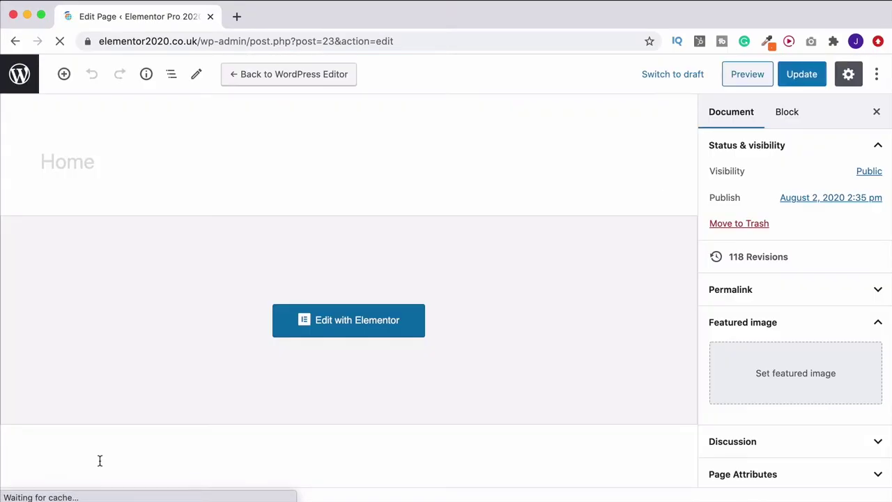
click(16, 82)
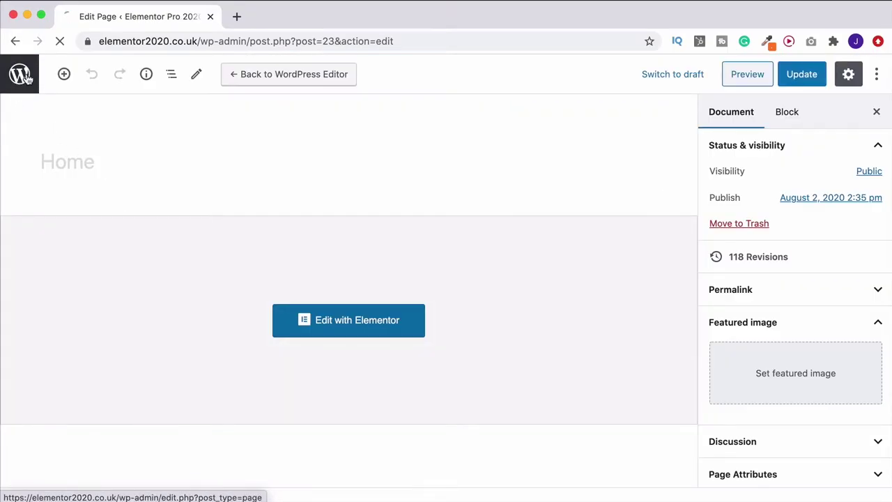
click(33, 155)
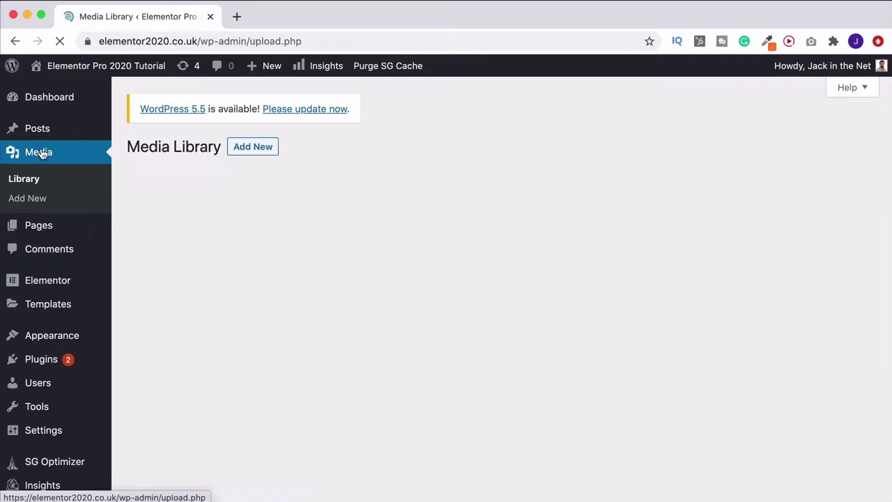
click(174, 377)
click(290, 447)
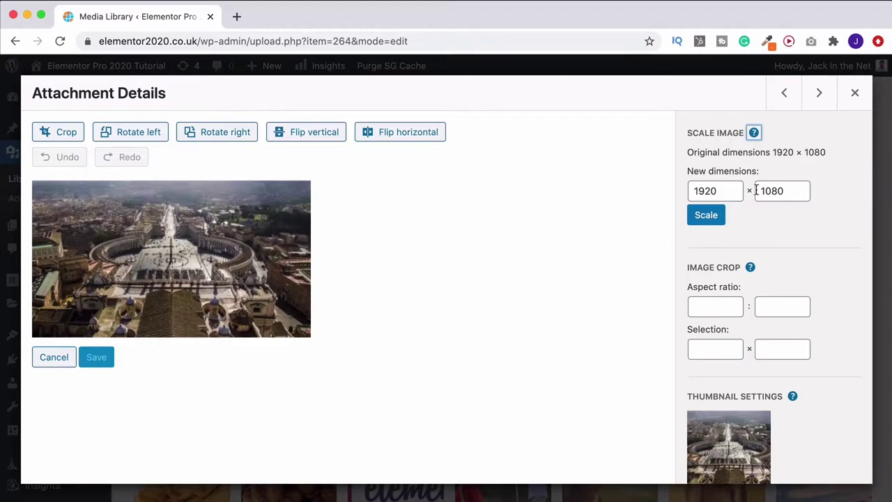
Step: Try a 16:9 crop selection covering the whole 1920 × 1080 photo, then cancel the edit and close the attachment details
scroll(749, 207, down, 1)
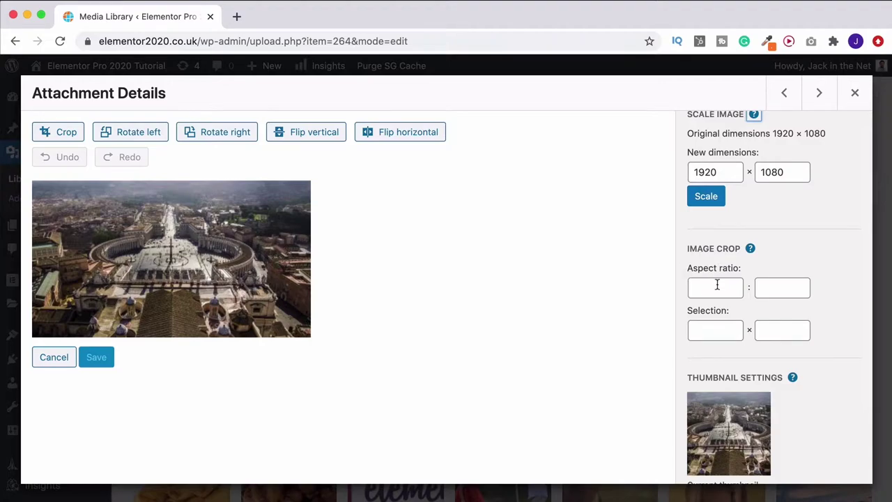
click(782, 288)
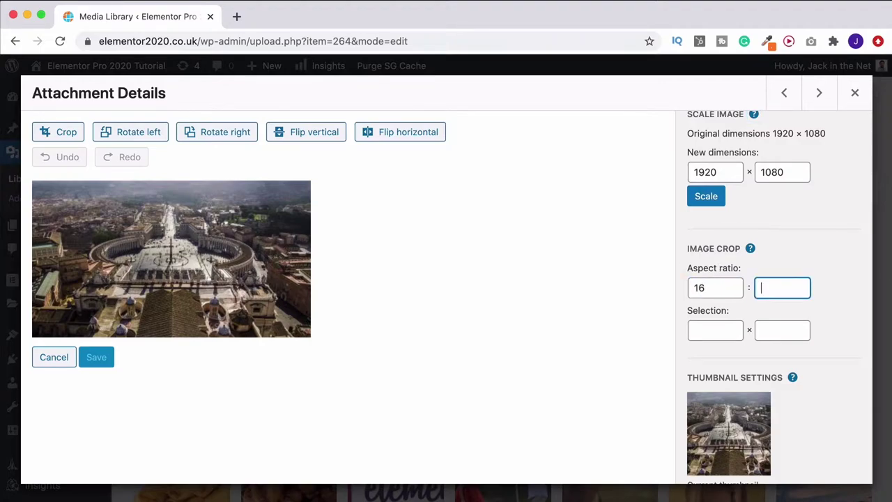
drag(54, 199, 307, 338)
drag(164, 251, 143, 237)
drag(278, 322, 315, 320)
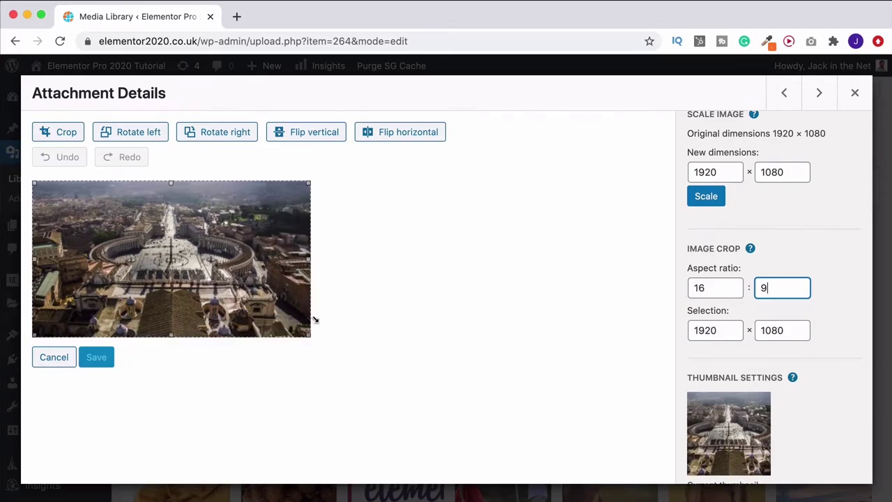
click(56, 357)
click(854, 93)
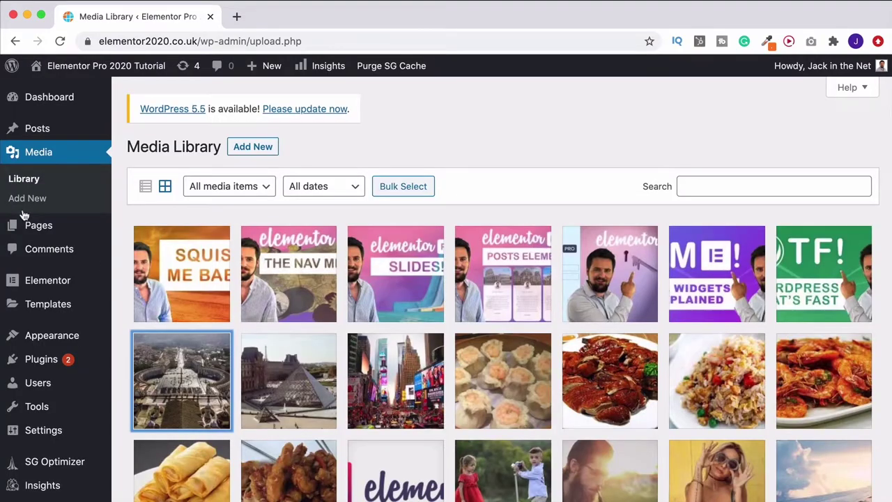
Step: Visit the live site, reopen the Home page in Elementor and select the media carousel for editing
mouse_move(42, 98)
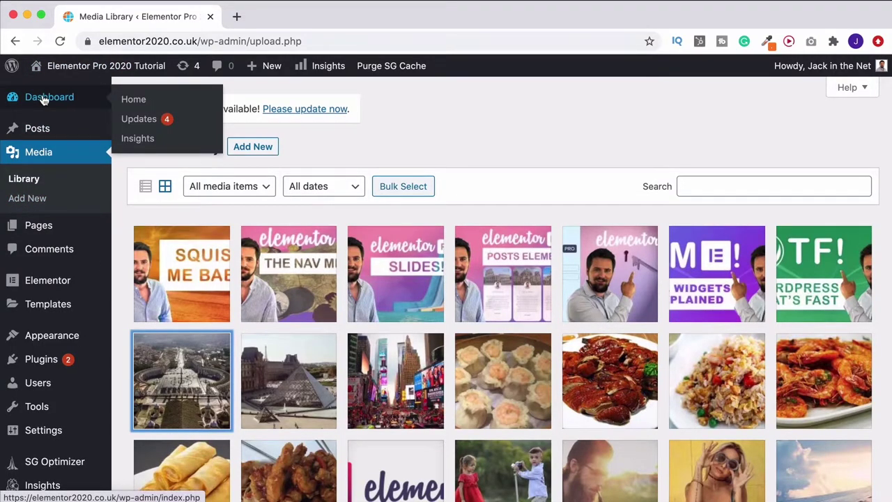
click(70, 66)
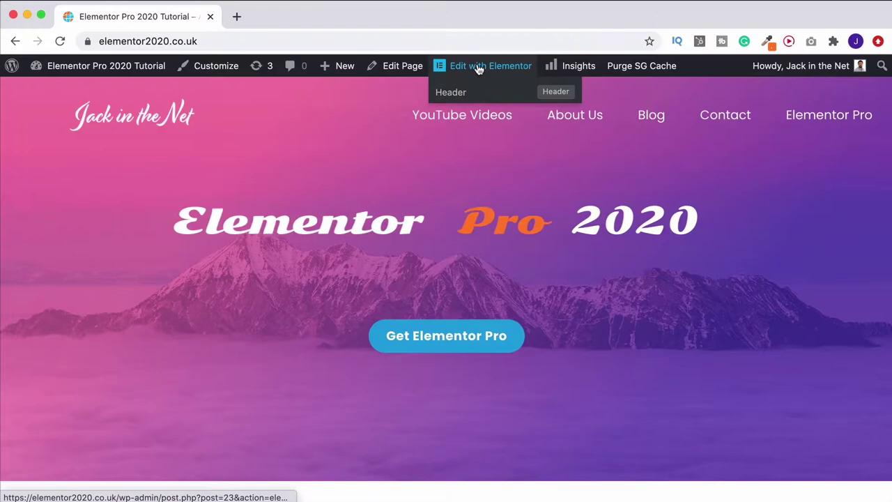
click(479, 70)
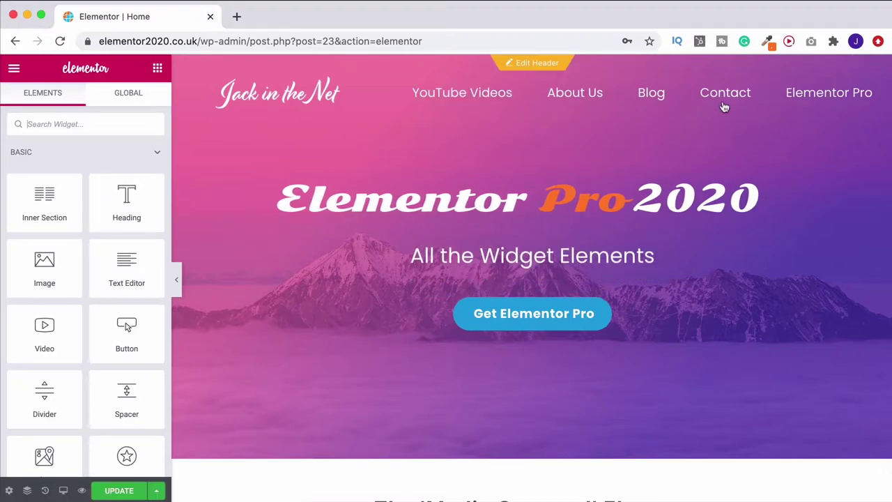
scroll(740, 106, down, 6)
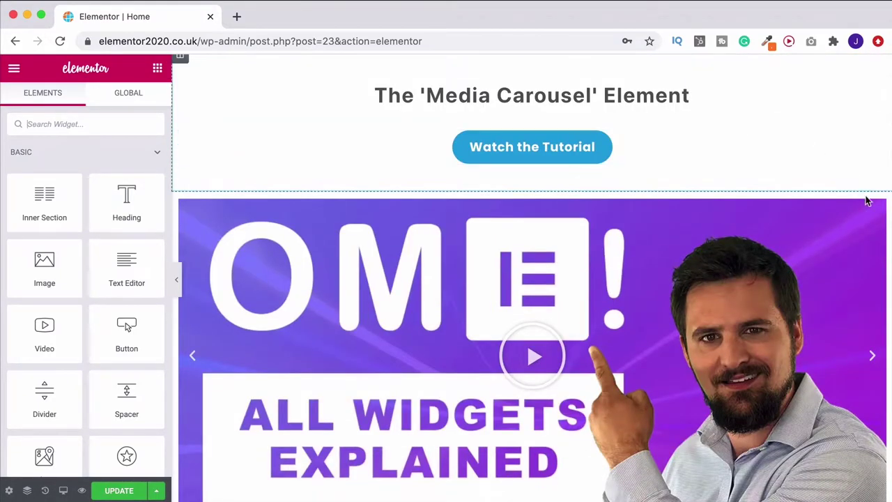
click(864, 199)
Step: Try hiding the carousel's navigation arrows in the additional options and show them again
scroll(876, 205, down, 3)
scroll(110, 309, down, 3)
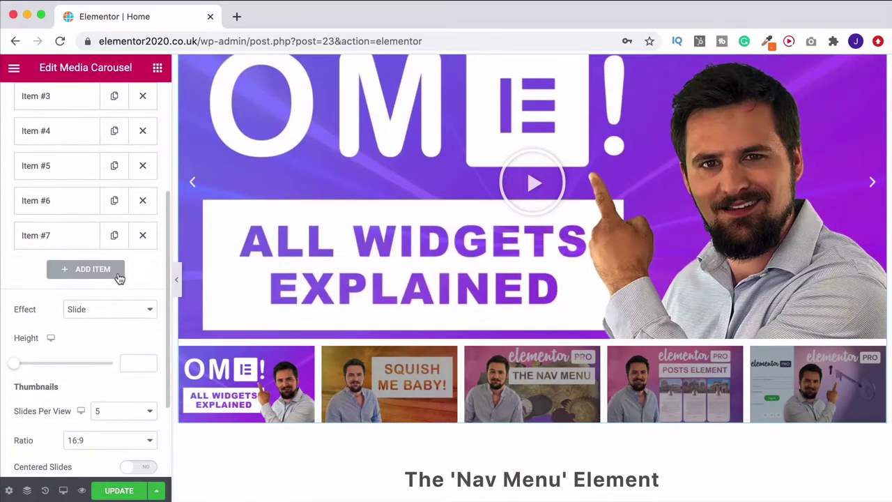
scroll(104, 265, down, 3)
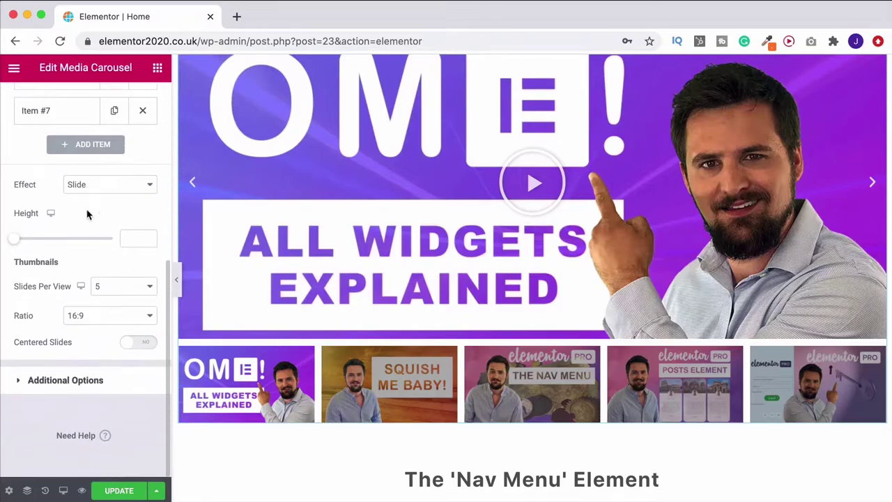
click(69, 381)
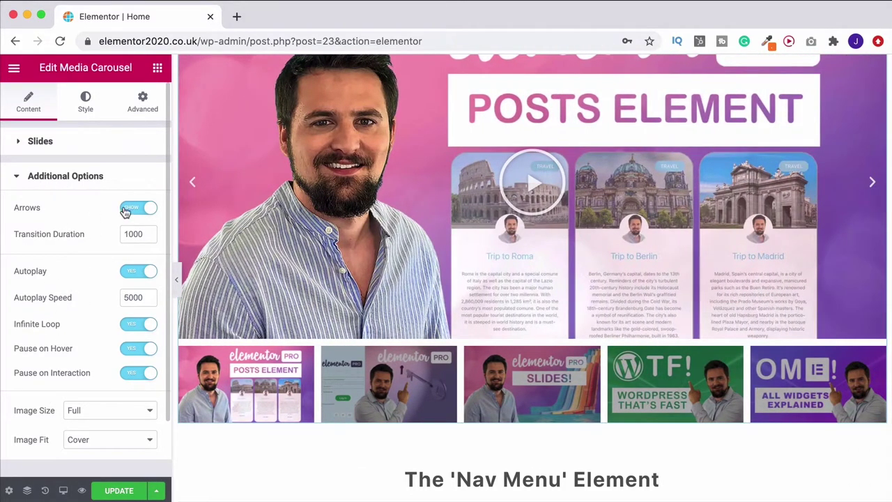
click(132, 210)
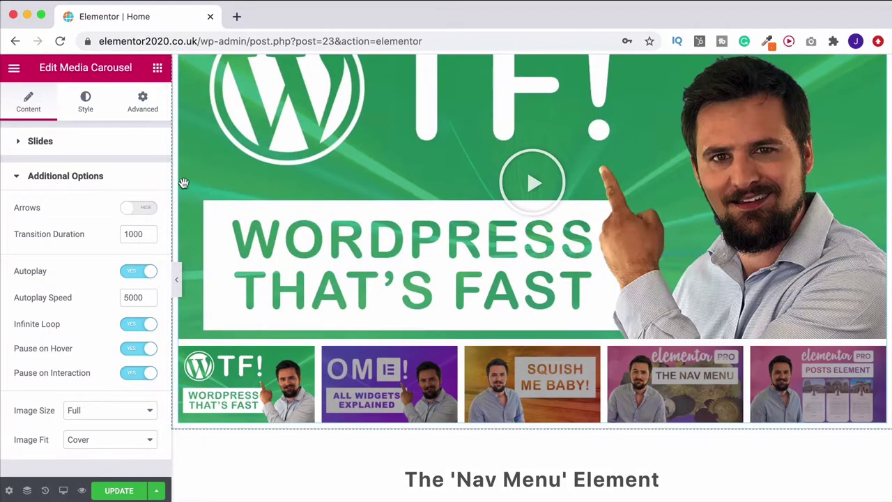
click(139, 211)
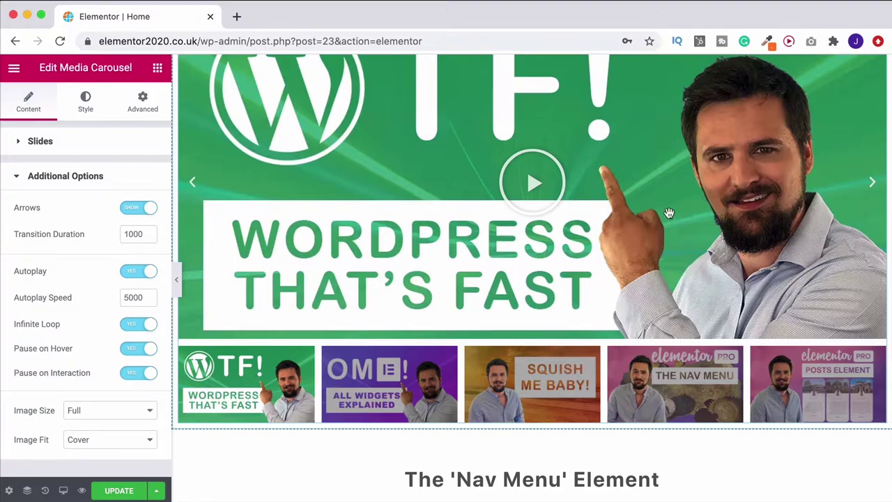
Step: Try the Contain and Auto image fits for the slides and return to Cover
click(103, 439)
click(103, 454)
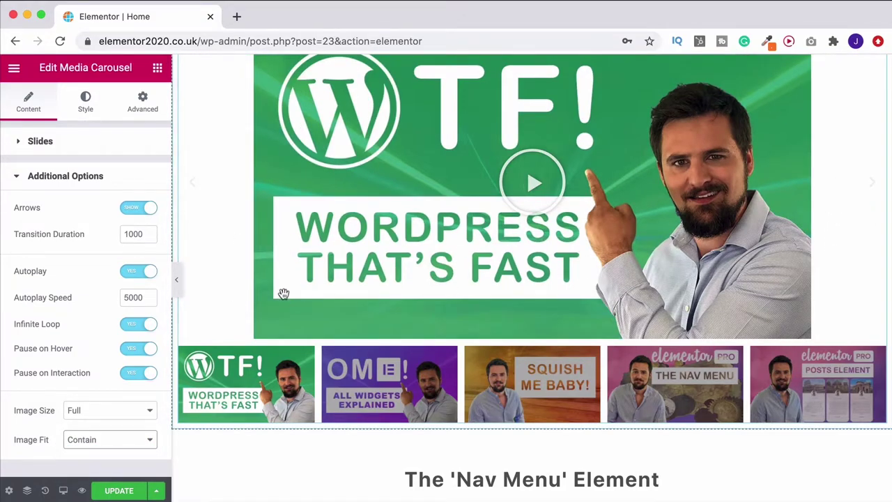
click(108, 439)
click(81, 452)
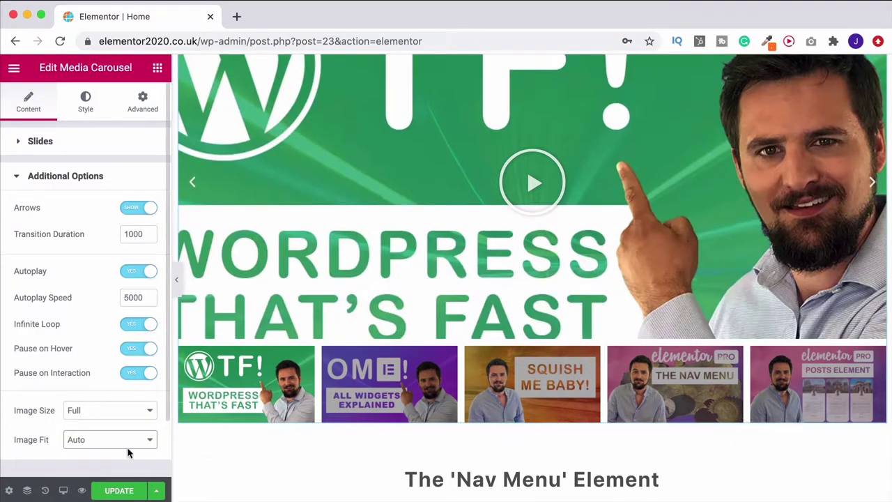
click(104, 439)
click(94, 416)
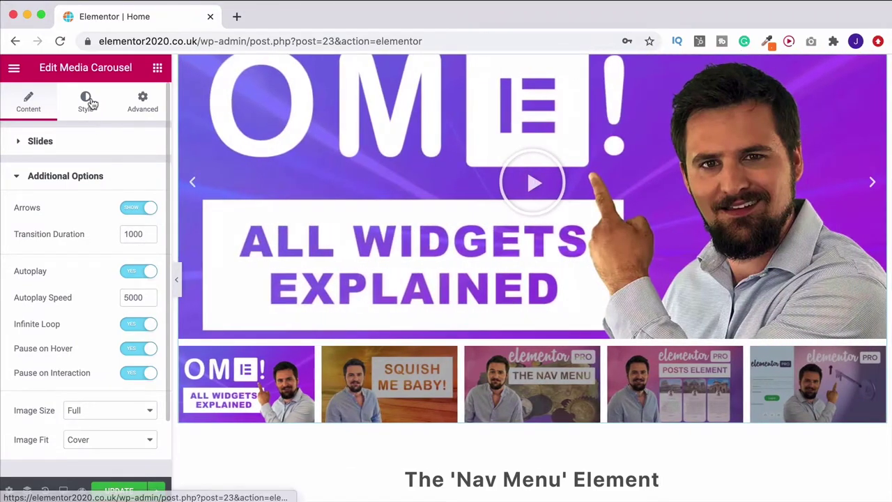
Step: Try a Space Between of 31 in the slide styling, clear it and set it to 5
click(85, 101)
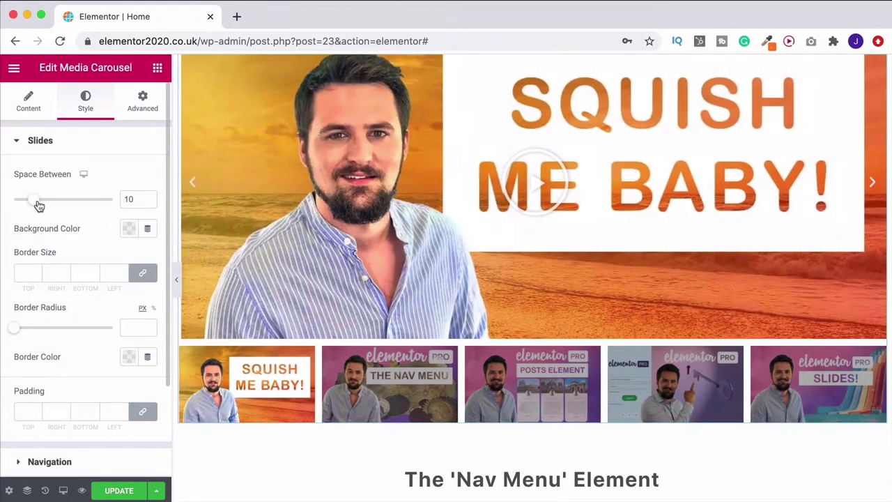
drag(38, 205, 84, 206)
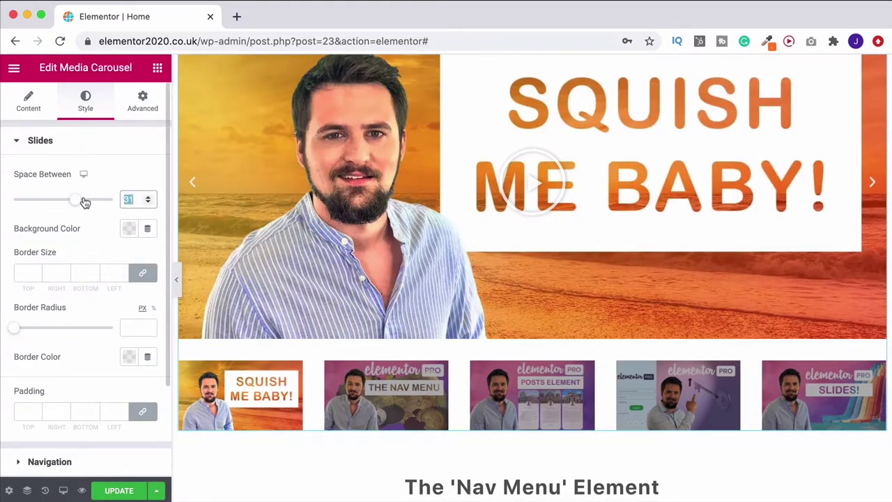
key(BackSpace)
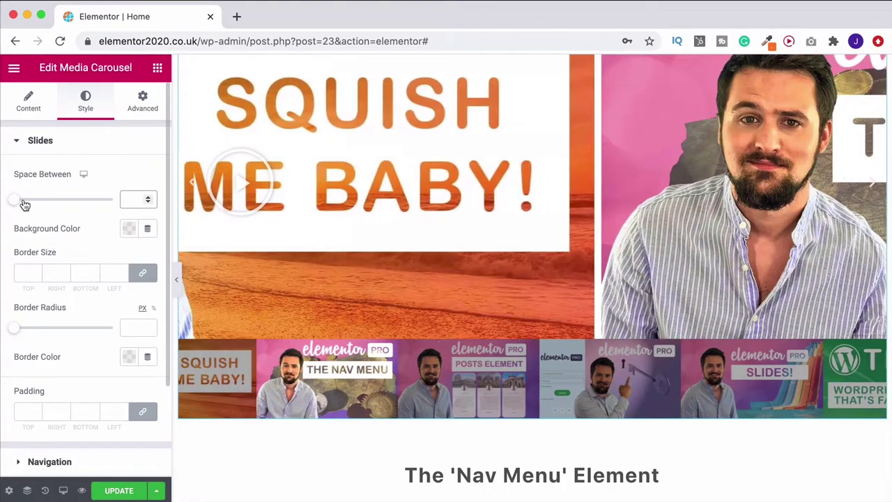
drag(14, 200, 27, 203)
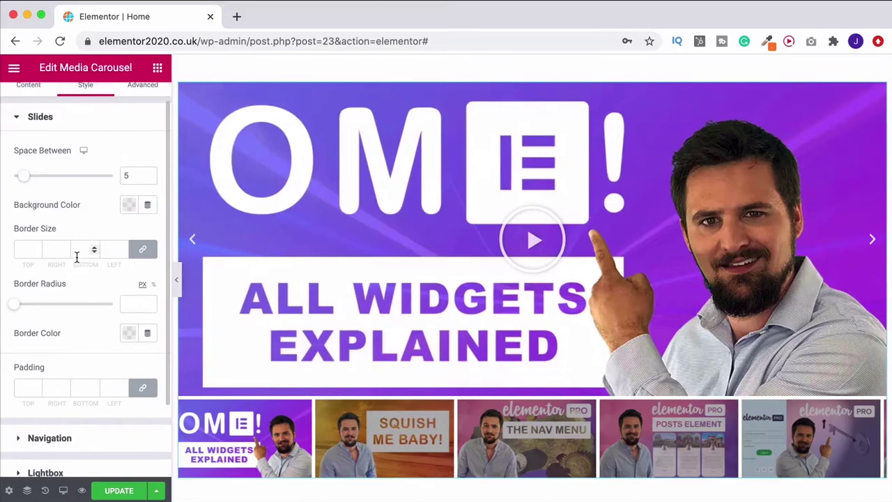
Step: Try a slide border size of 56 on all four sides
scroll(63, 237, down, 2)
click(38, 225)
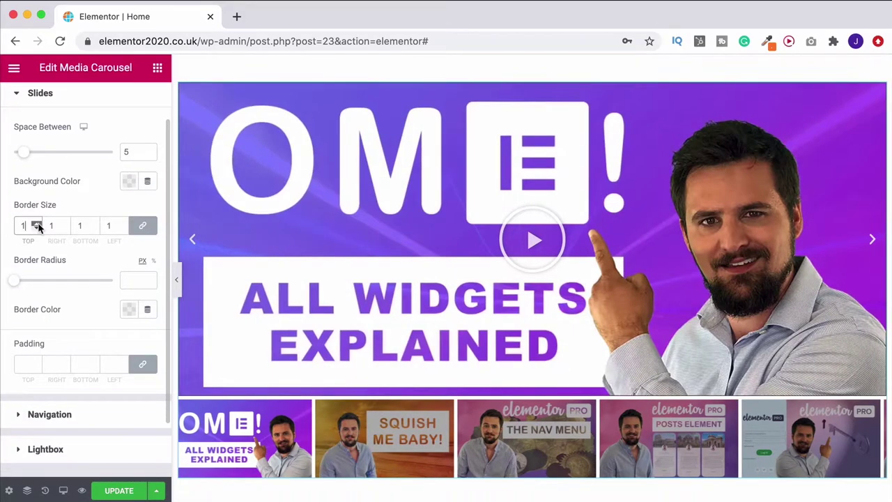
drag(38, 225, 38, 225)
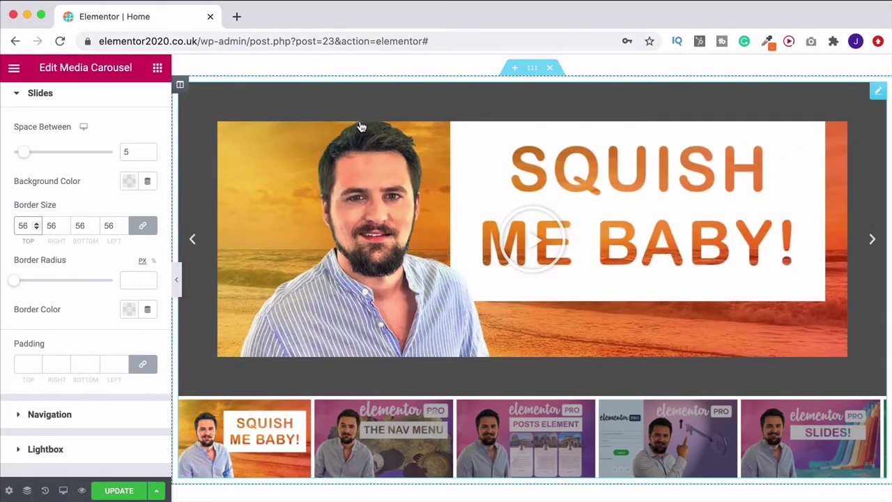
Step: Unlink the slide border sizes and set the left, bottom, right and top values to 0
click(142, 225)
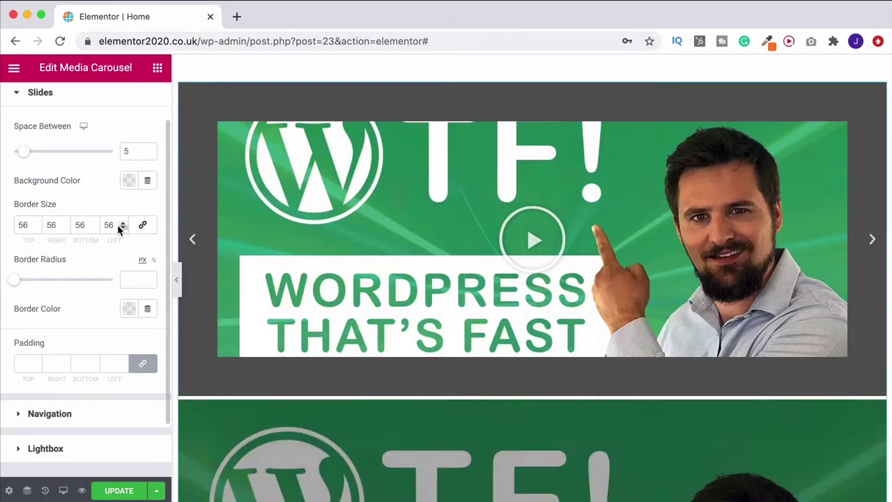
double_click(117, 225)
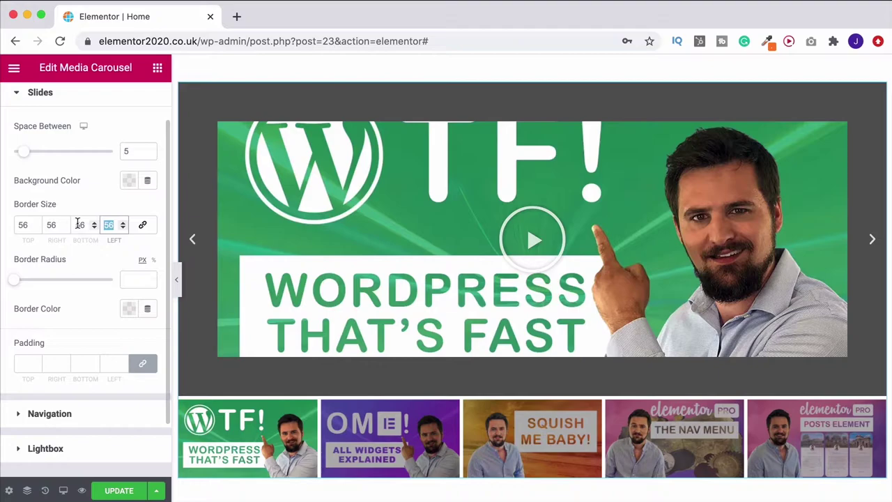
text(0)
double_click(81, 225)
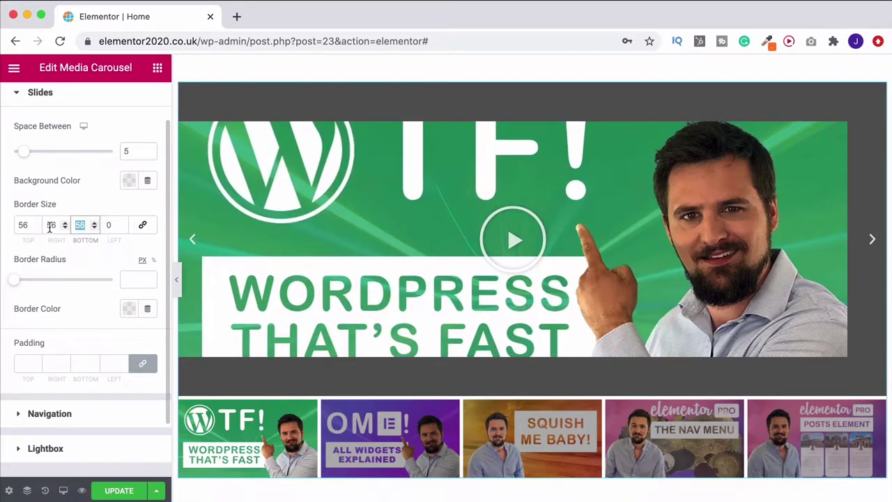
text(0)
double_click(52, 225)
text(0)
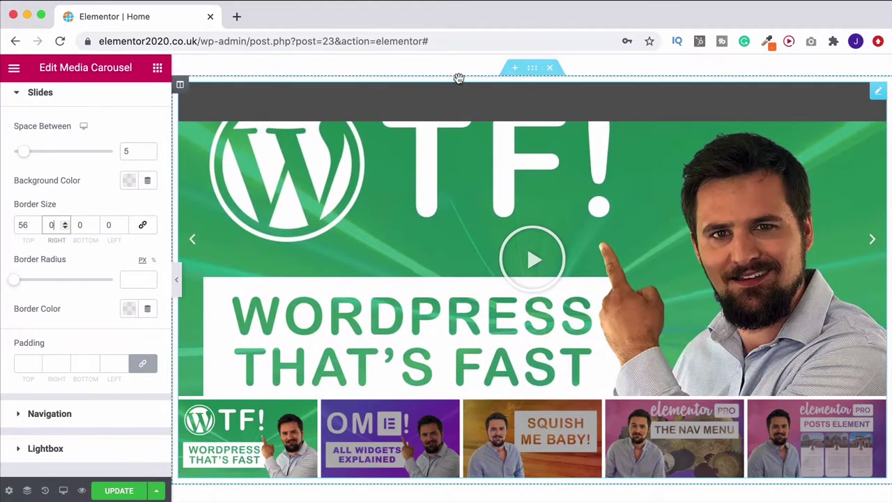
text(0)
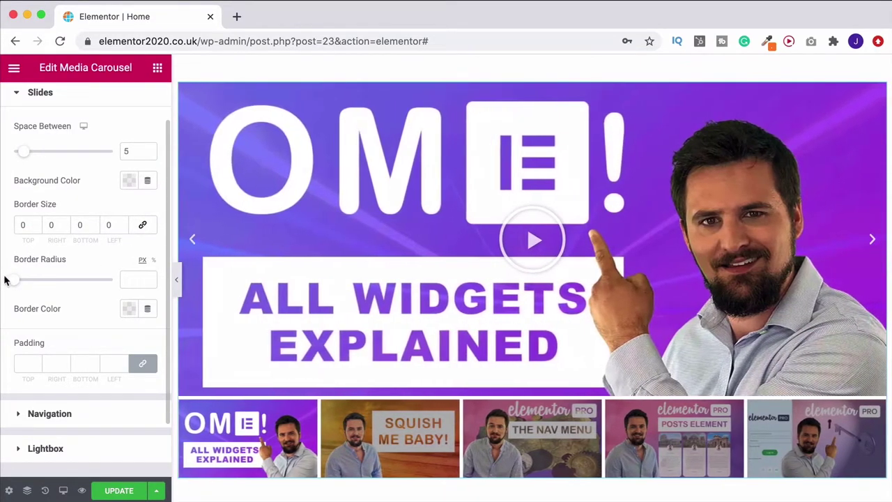
Step: Set the slide border radius to 0 and look at the border color picker without choosing a color
mouse_move(12, 280)
mouse_down()
mouse_move(99, 281)
mouse_move(10, 281)
mouse_up()
click(129, 308)
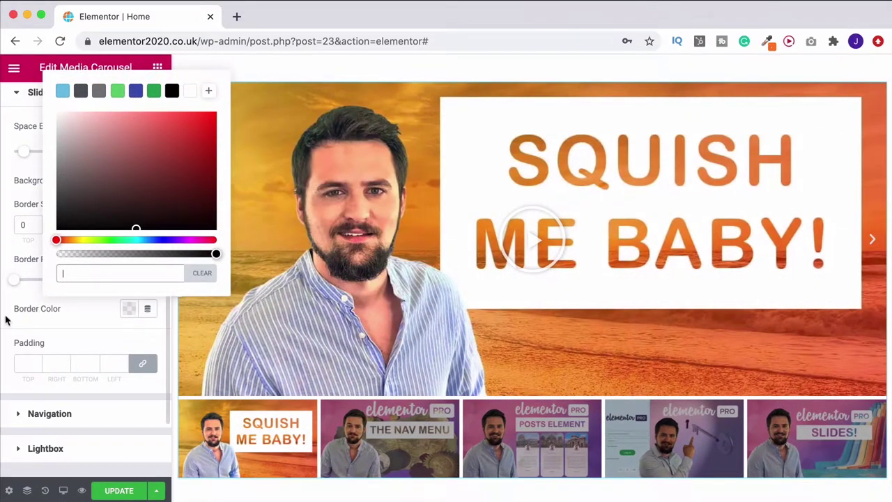
click(11, 310)
Step: Unlink the slide padding values, try a top padding of 50 and set it back to 0
scroll(49, 311, down, 2)
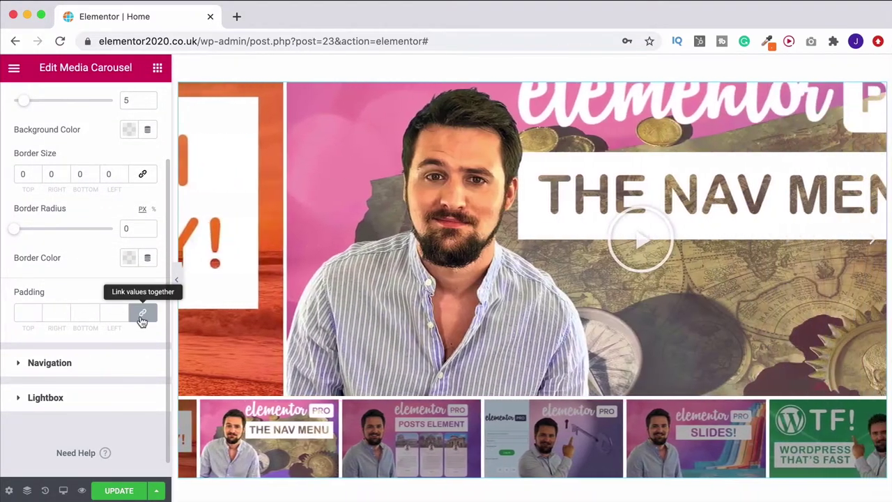
click(142, 312)
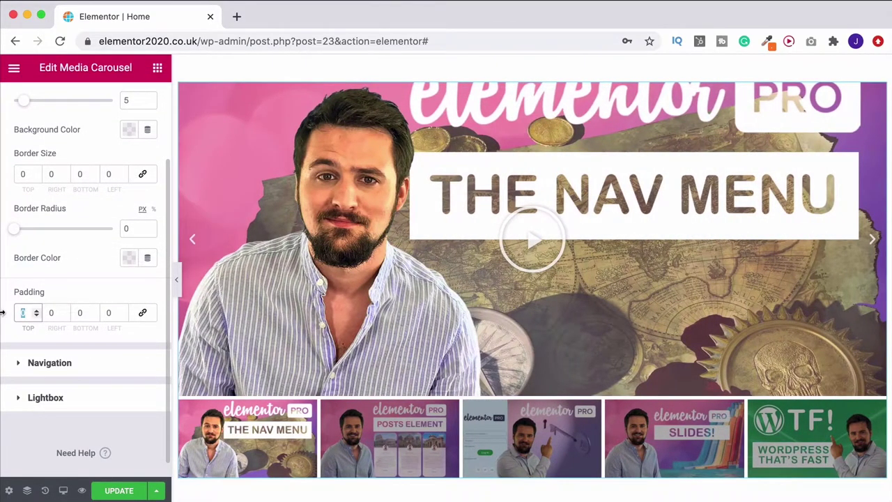
text(50)
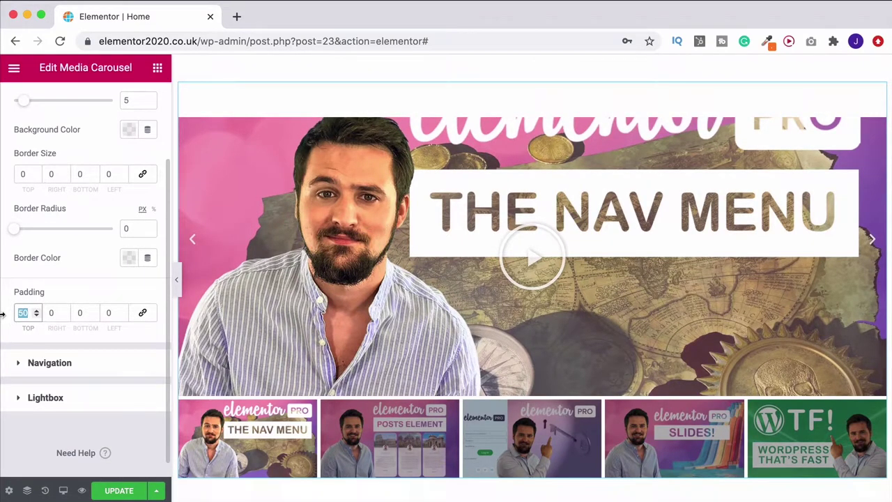
text(0)
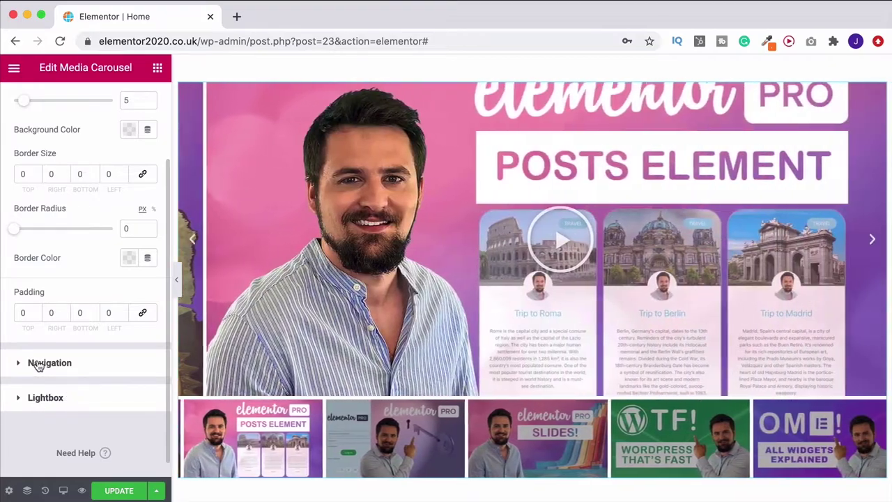
Step: Set the size of the carousel's navigation arrows to 40
click(35, 364)
scroll(47, 328, down, 1)
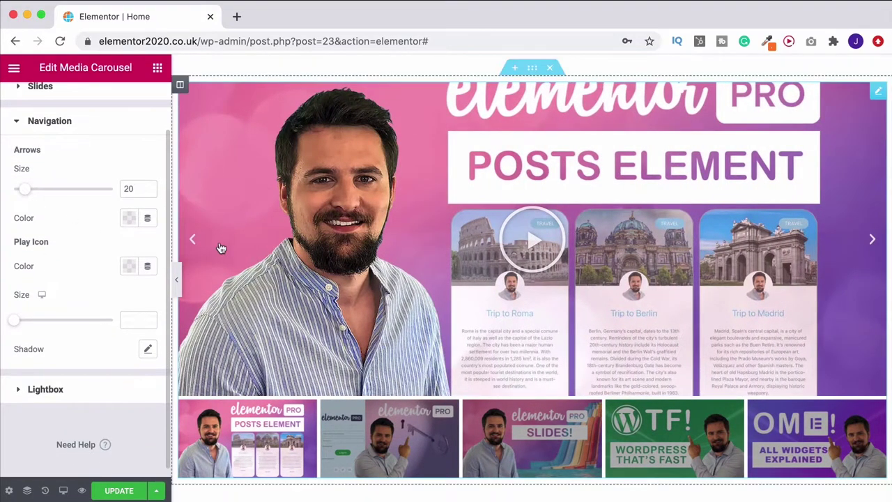
drag(37, 195, 48, 195)
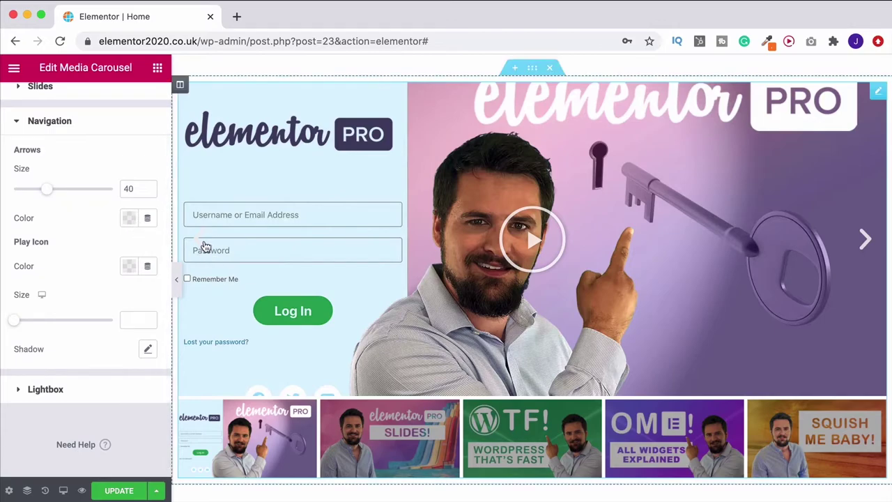
Step: Try black as the color of the navigation arrows
click(127, 220)
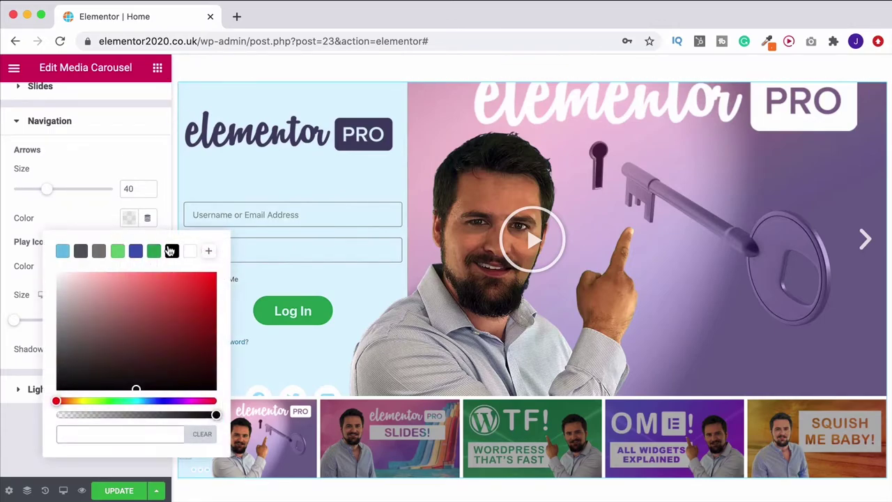
click(171, 251)
click(120, 171)
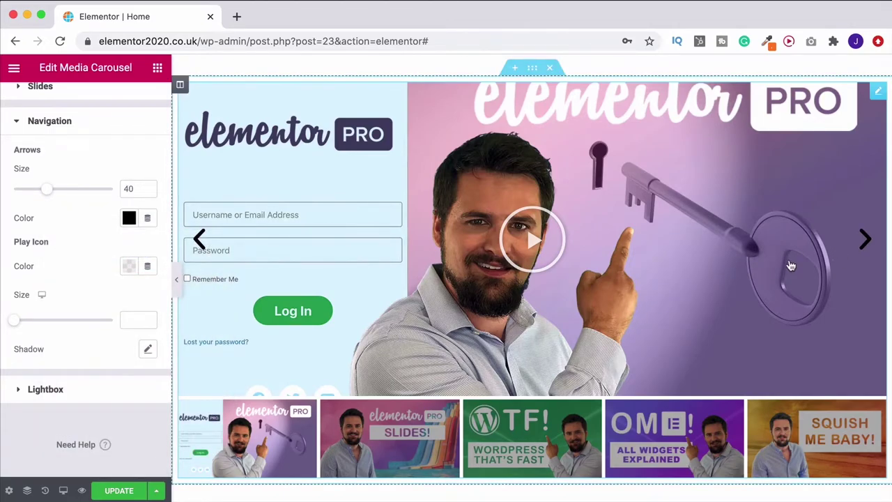
Step: Change the navigation arrow color to a medium grey
click(130, 220)
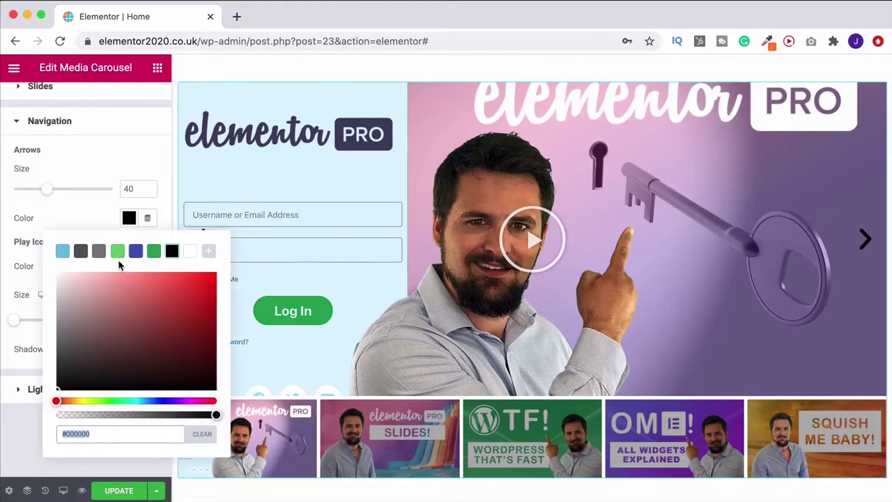
click(81, 251)
drag(66, 329, 56, 324)
click(4, 241)
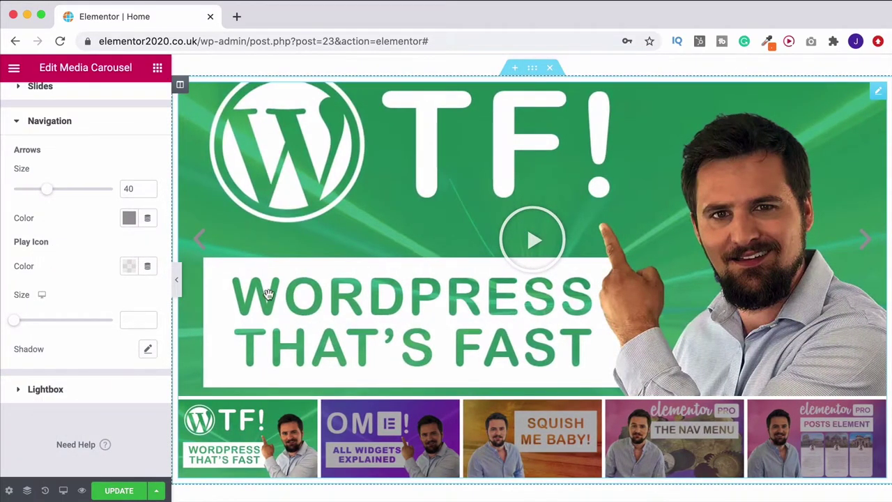
Step: Set the play icon color to red, #F90404
click(131, 271)
drag(291, 210, 318, 201)
click(320, 198)
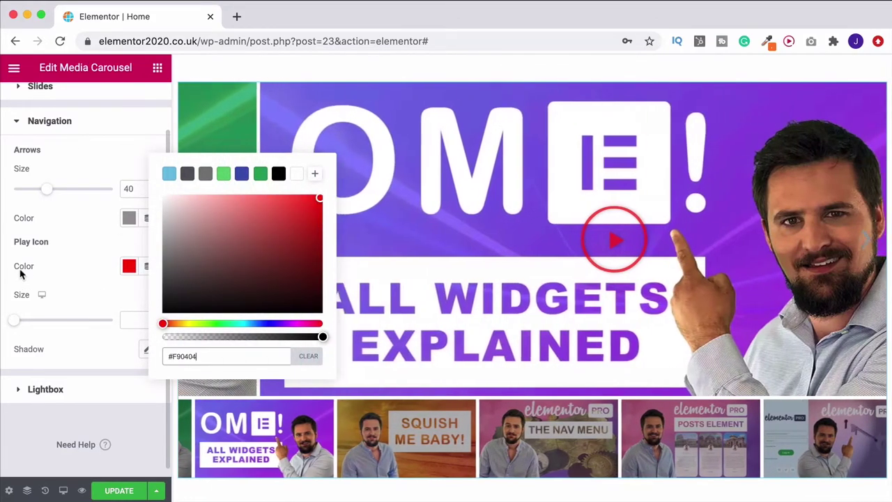
click(119, 359)
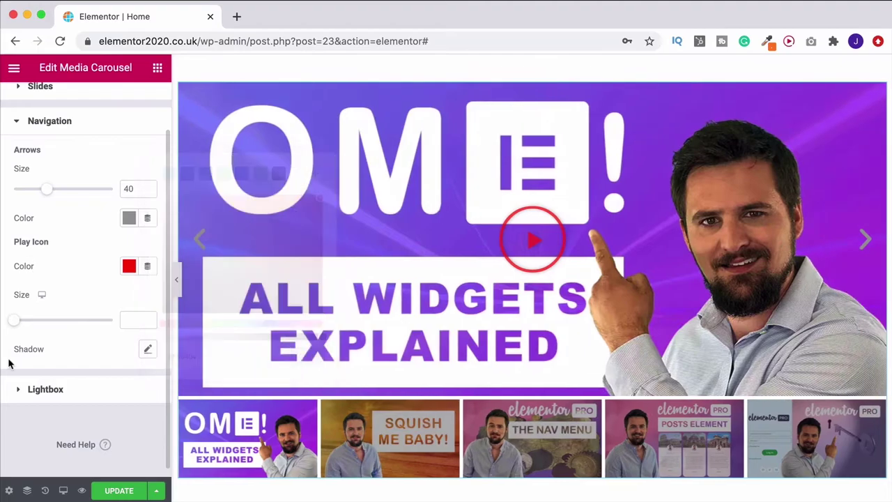
Step: Try different play icon sizes and set the size to 100
drag(14, 321, 77, 319)
click(35, 322)
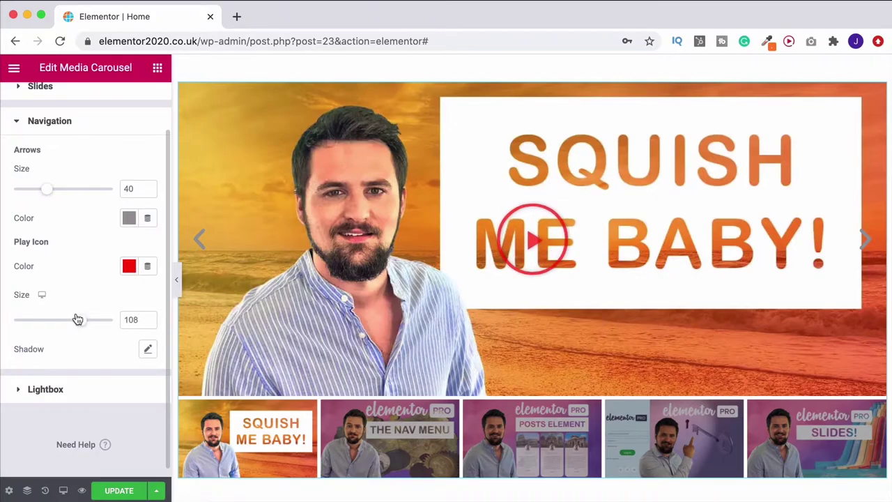
click(149, 323)
click(149, 323)
click(148, 323)
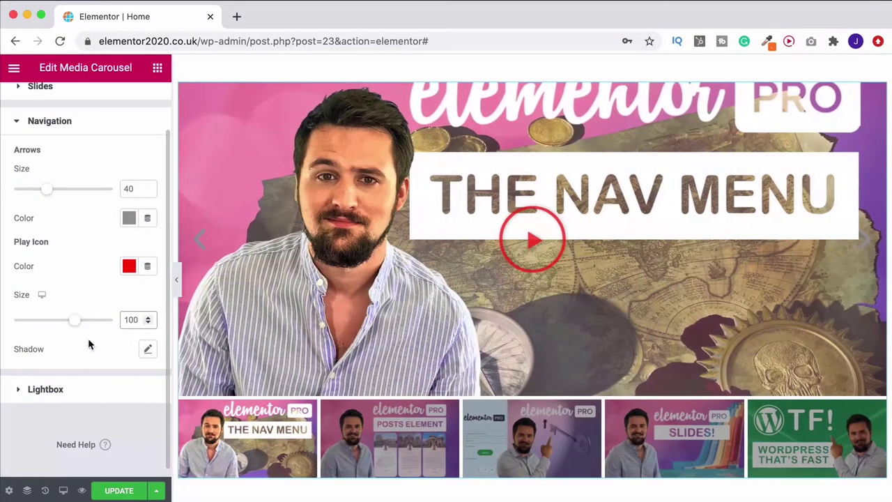
Step: Open the Lightbox styling settings and launch the all-widgets slide's video in the lightbox
scroll(126, 317, down, 1)
click(49, 112)
click(32, 211)
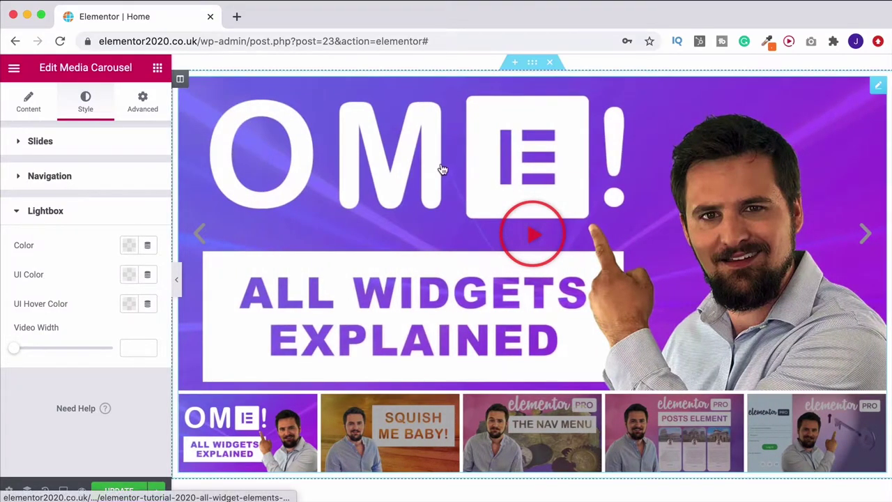
click(547, 234)
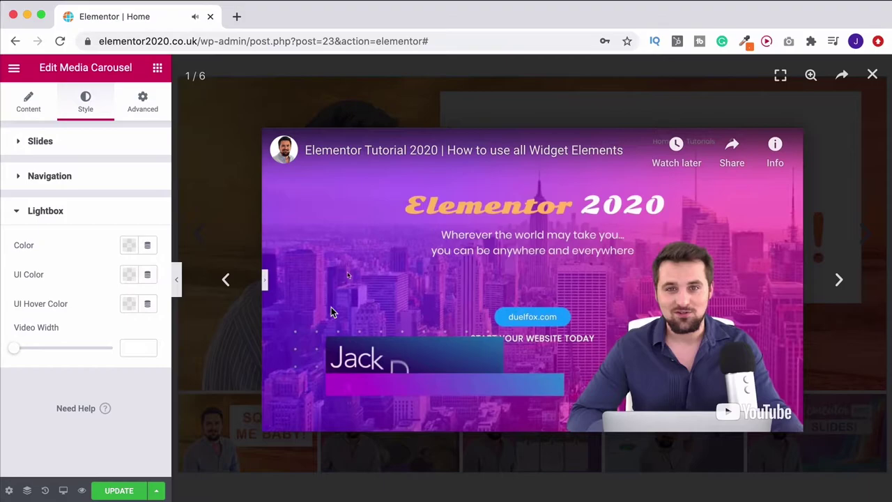
Step: Try the green #61CE70 as the lightbox color and reduce its opacity
click(129, 245)
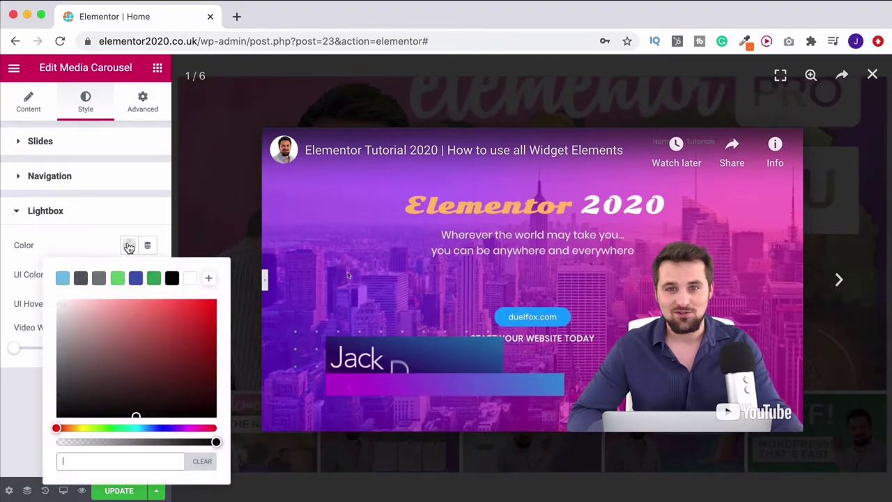
click(118, 278)
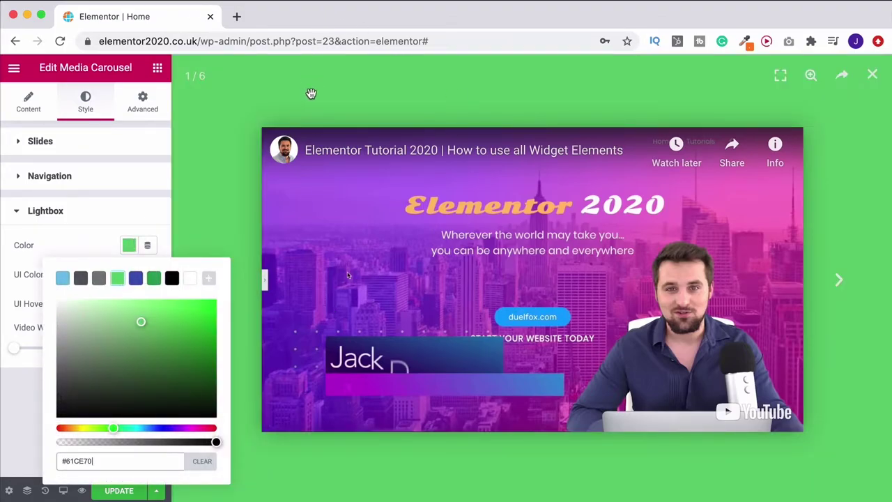
drag(218, 450, 187, 446)
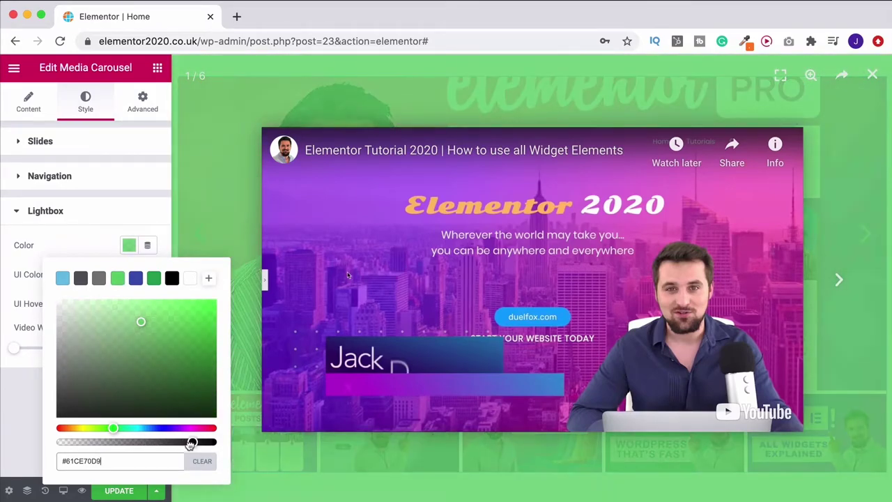
click(101, 295)
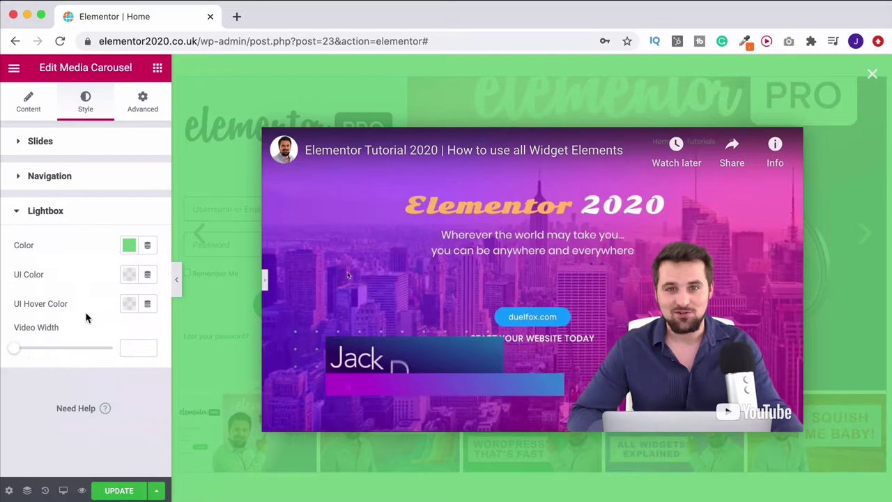
Step: Try blue #36A0CD and pinkish red #F70557 as the lightbox UI color, and clear the UI color
click(131, 276)
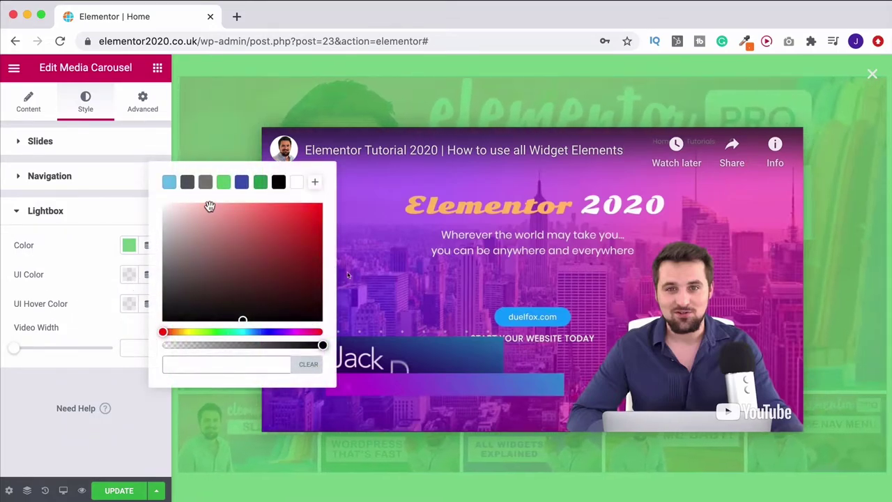
click(170, 182)
click(307, 234)
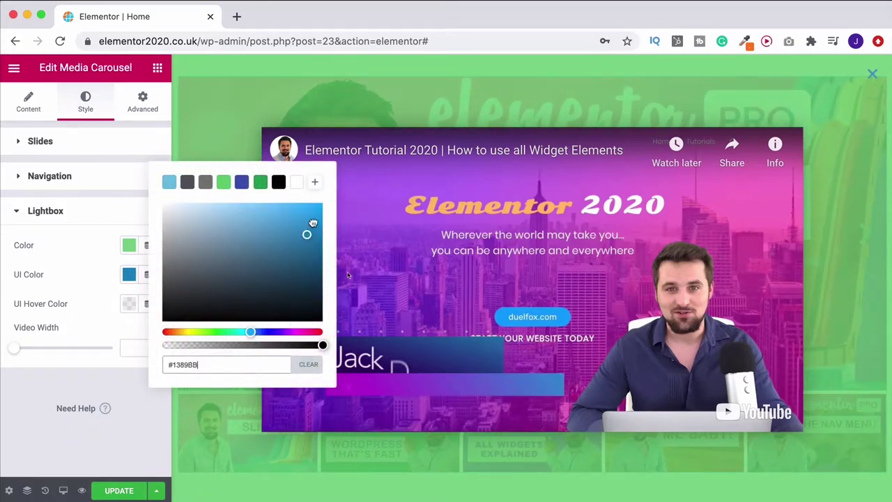
drag(313, 219, 270, 241)
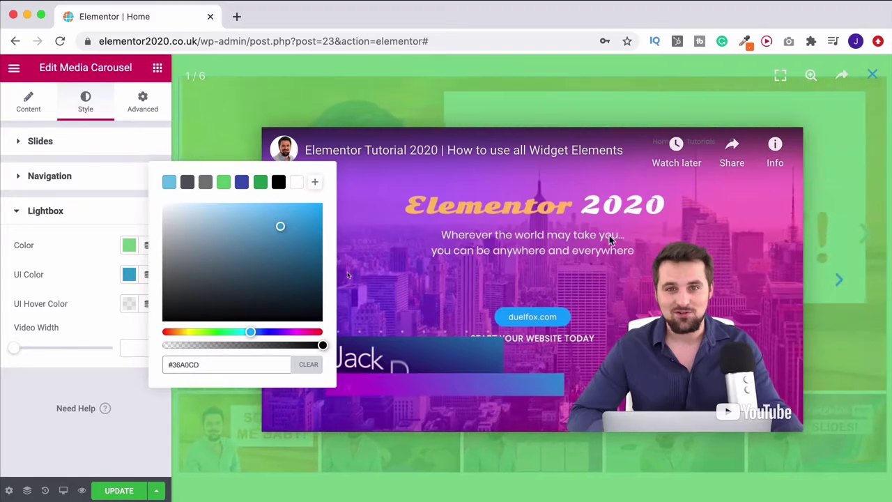
click(314, 331)
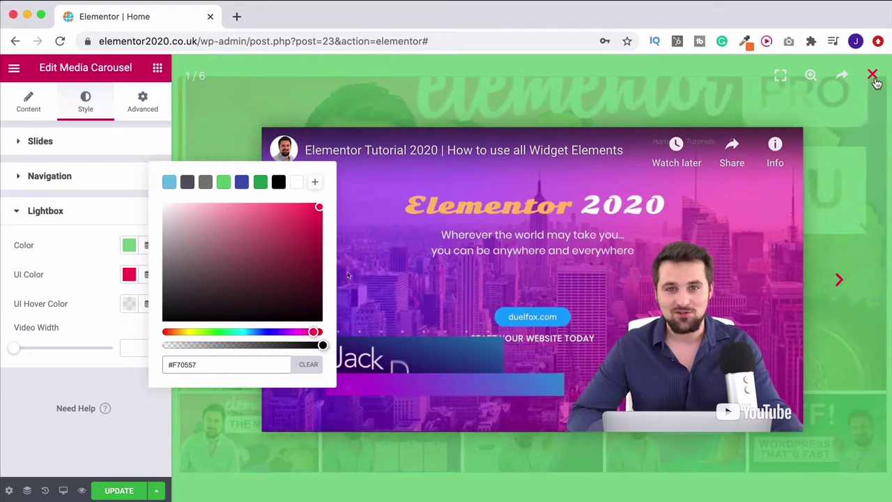
click(90, 265)
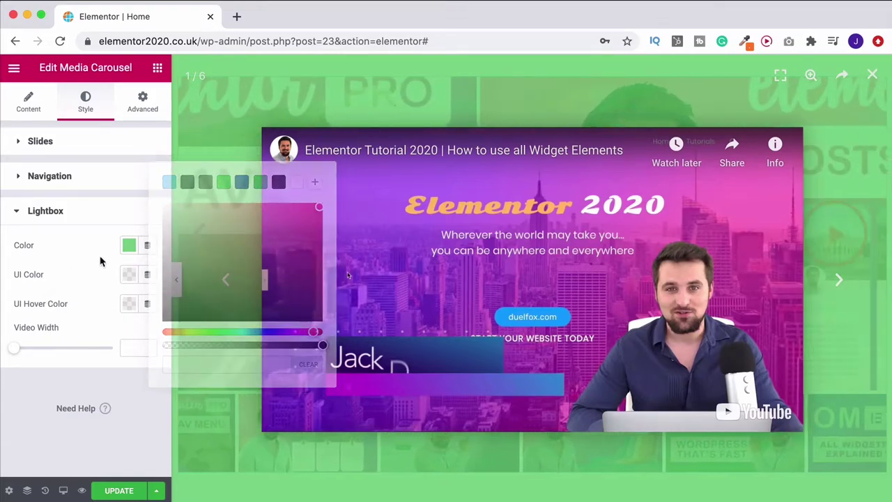
Step: Clear the green lightbox color to restore the default dark overlay
click(129, 245)
click(198, 463)
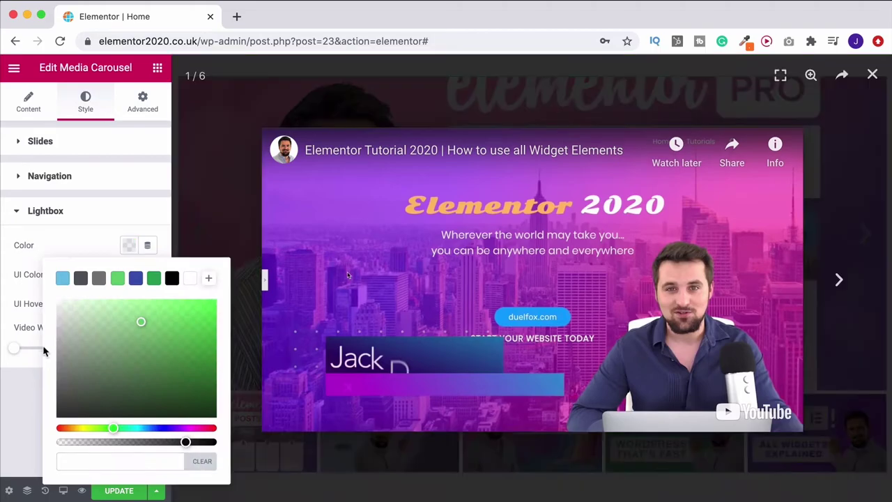
click(21, 312)
Step: Try different lightbox video widths, set the width to 90 and close the lightbox
drag(15, 351, 58, 351)
drag(22, 355, 98, 353)
click(147, 352)
click(147, 352)
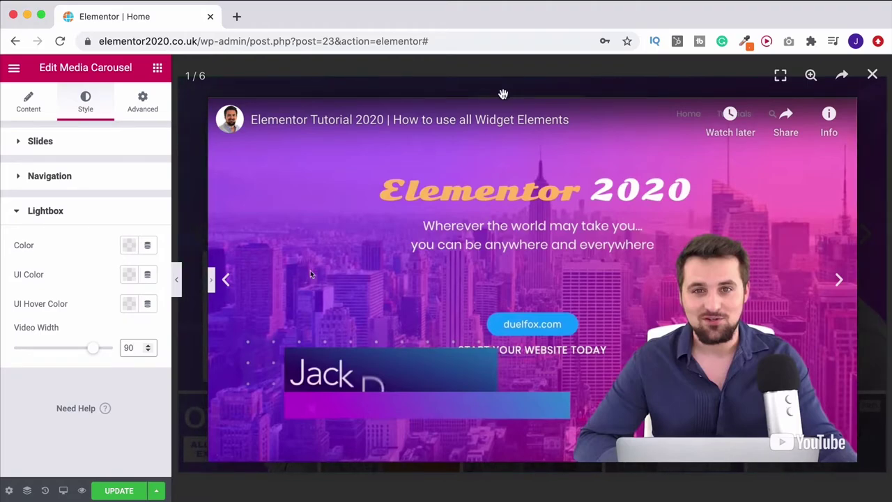
click(77, 218)
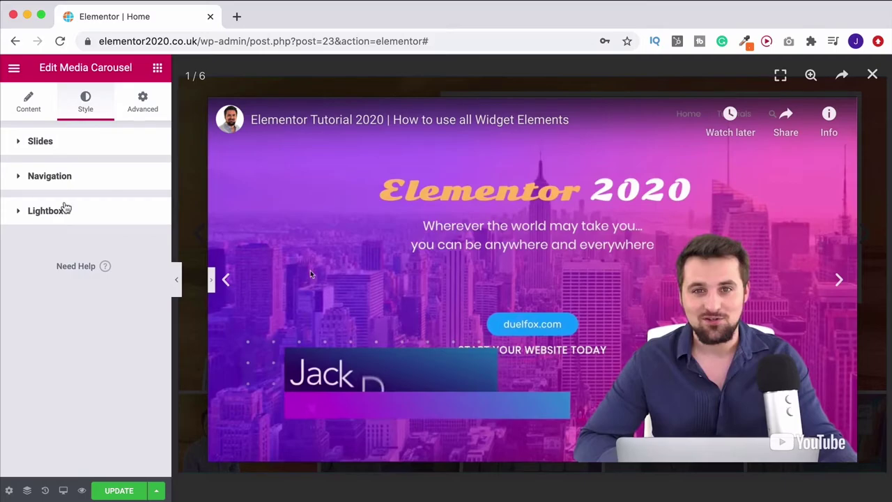
click(871, 74)
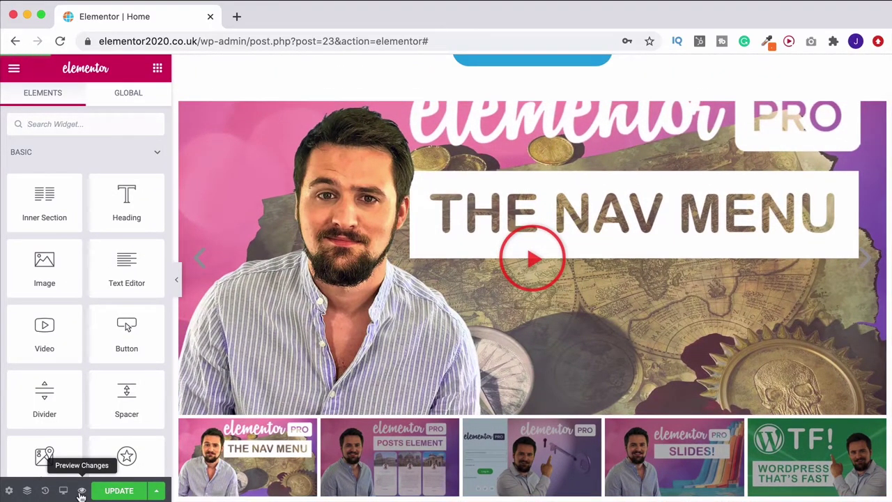
Step: Preview the page's changes in a new tab and examine the media carousel there
click(82, 491)
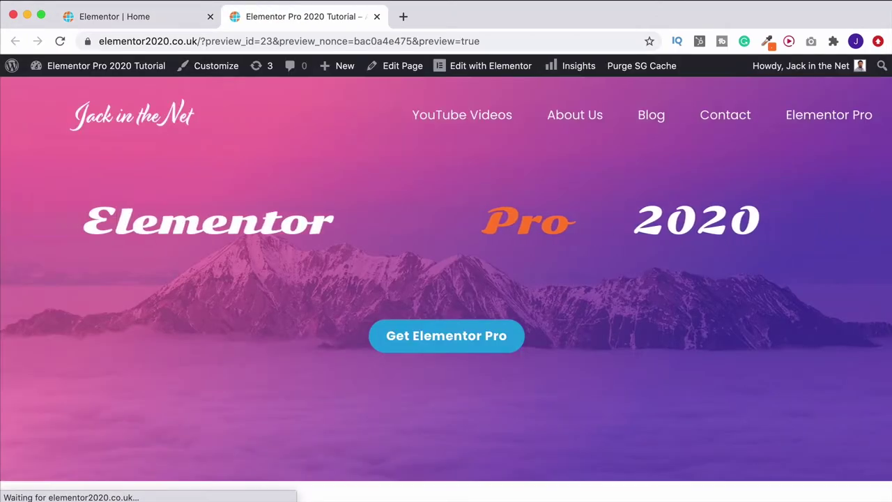
scroll(808, 375, down, 5)
scroll(808, 378, down, 5)
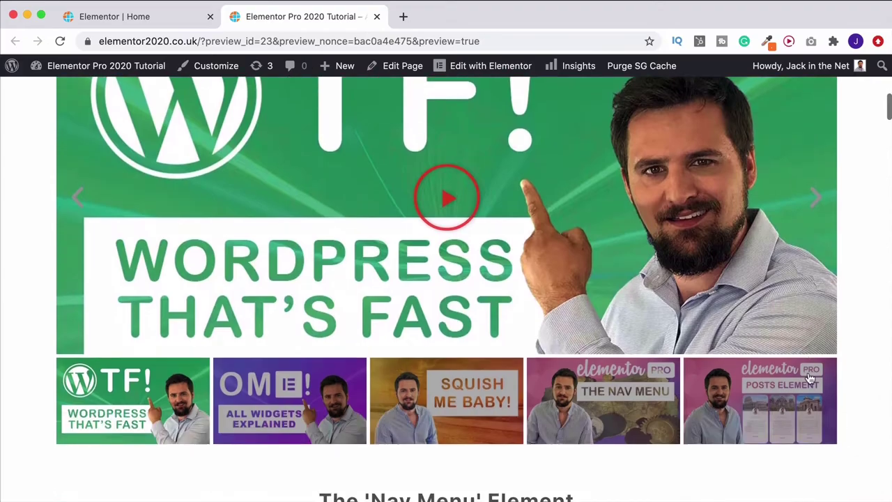
scroll(616, 378, up, 1)
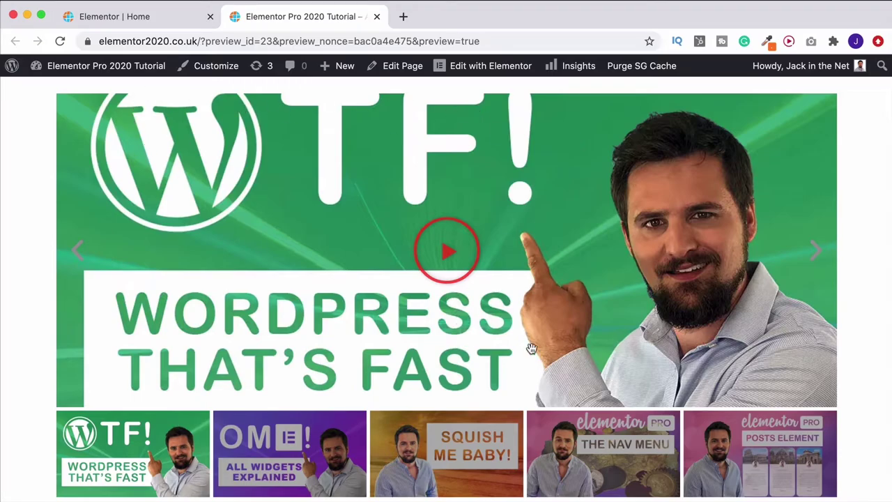
Step: Return to the Elementor editor, stretch the video slideshow's section and set its content width to Full Width
click(160, 22)
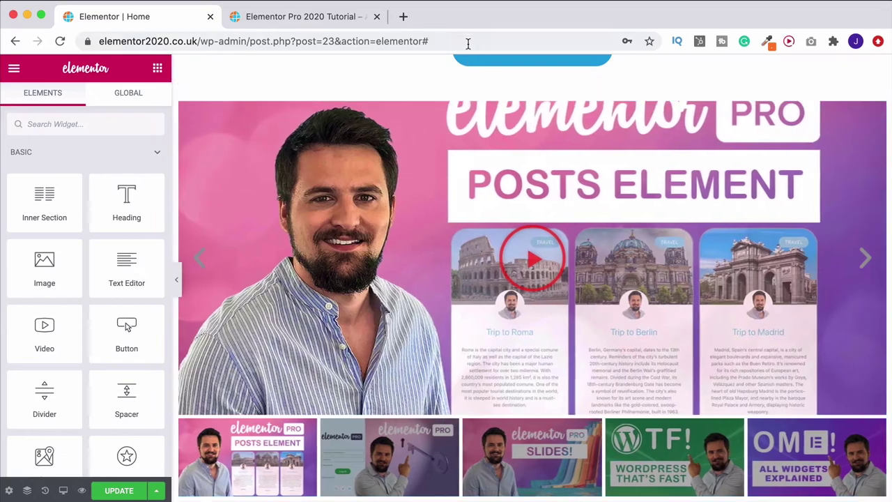
click(533, 90)
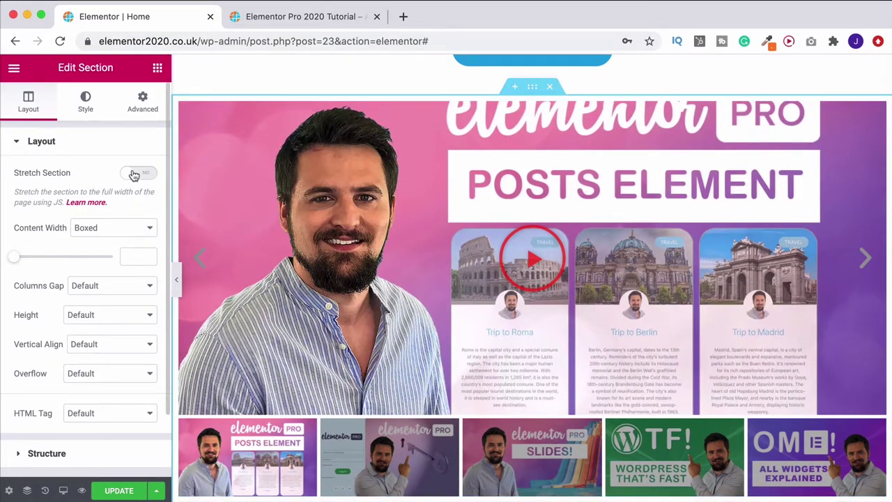
click(104, 230)
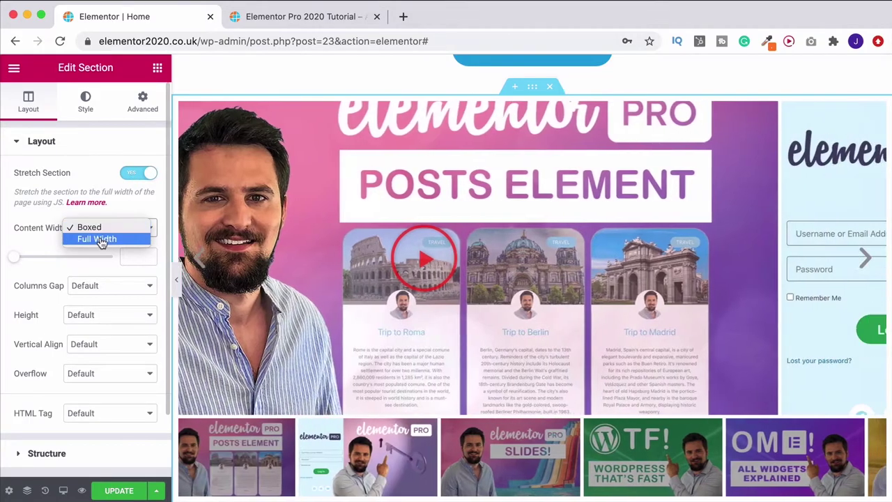
click(98, 239)
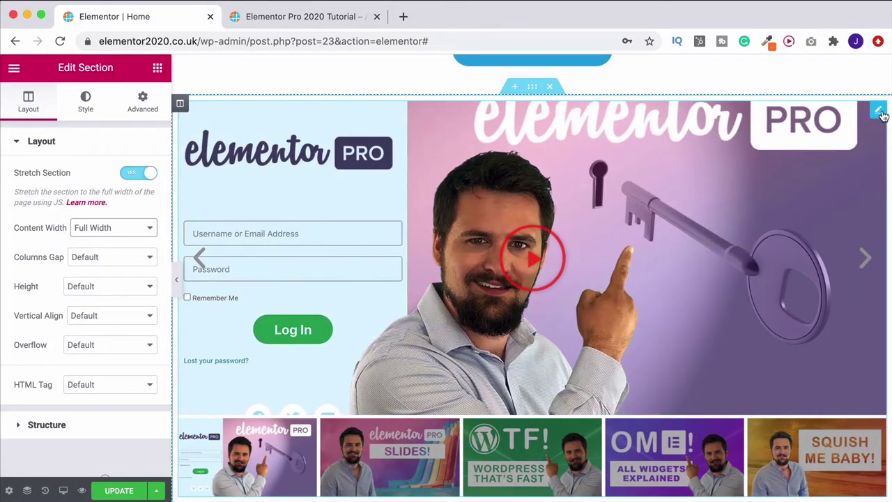
Step: Set the video slideshow's height to 535 and update the page
click(880, 112)
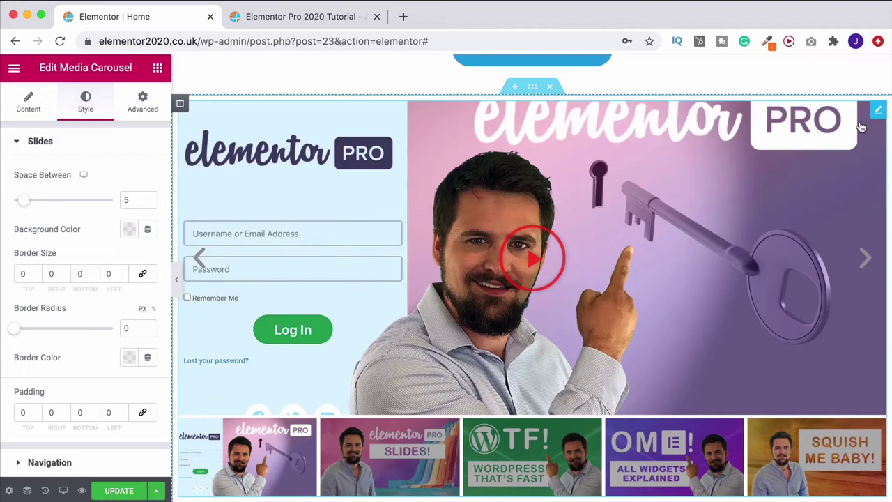
scroll(107, 325, down, 3)
scroll(98, 307, up, 4)
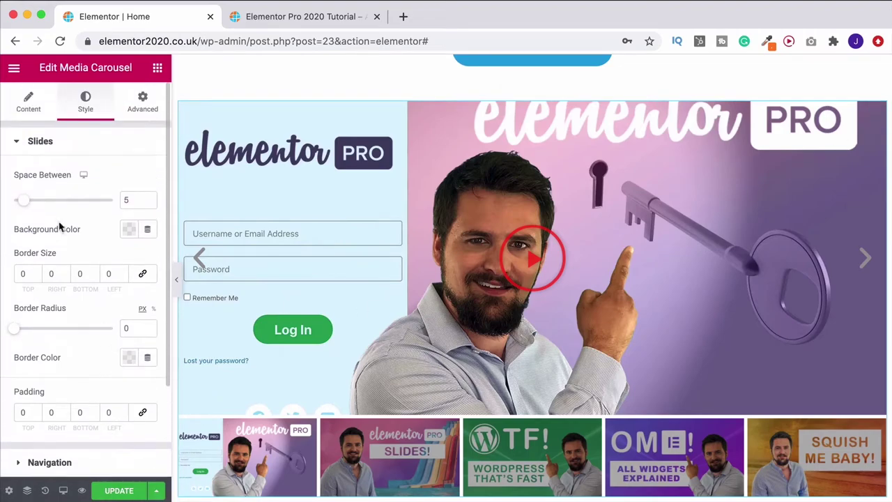
click(24, 104)
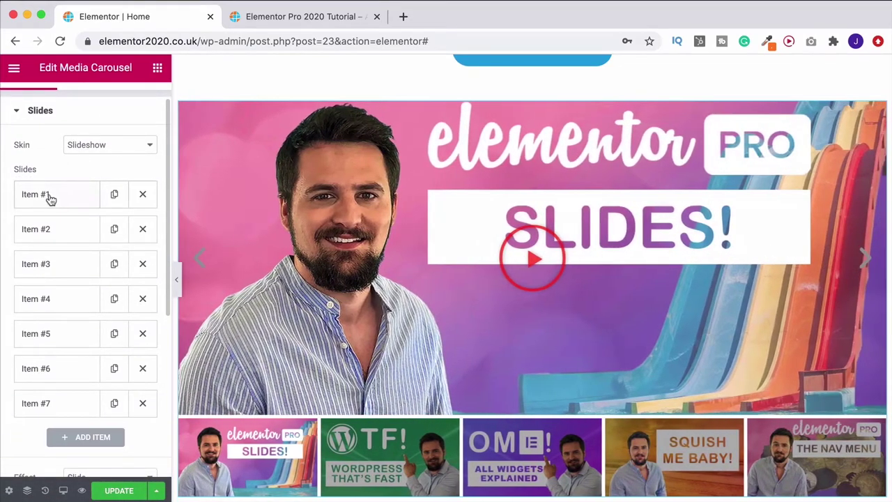
scroll(50, 195, down, 5)
drag(24, 242, 65, 244)
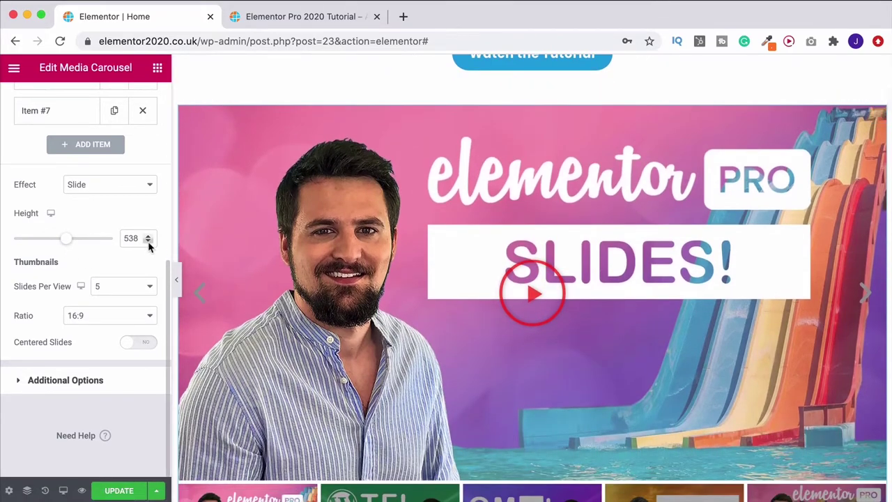
click(147, 241)
click(148, 241)
click(148, 241)
click(119, 490)
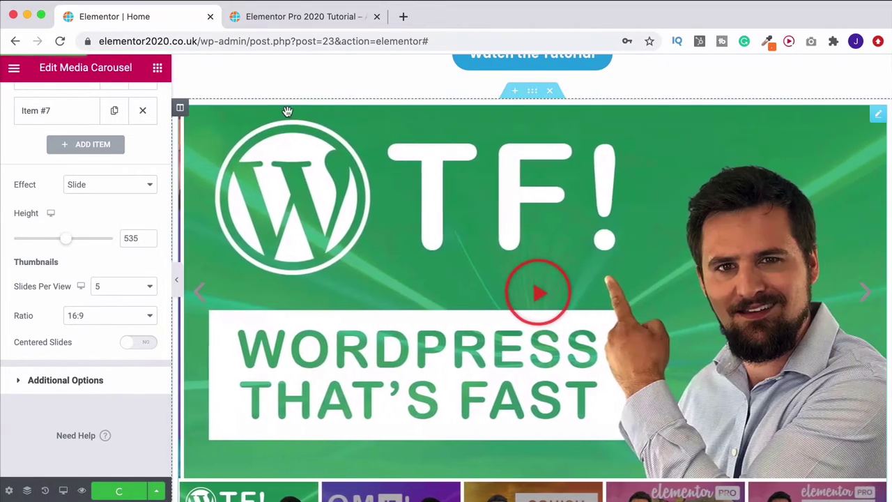
Step: Reload the page preview and examine the stretched media carousel
click(298, 16)
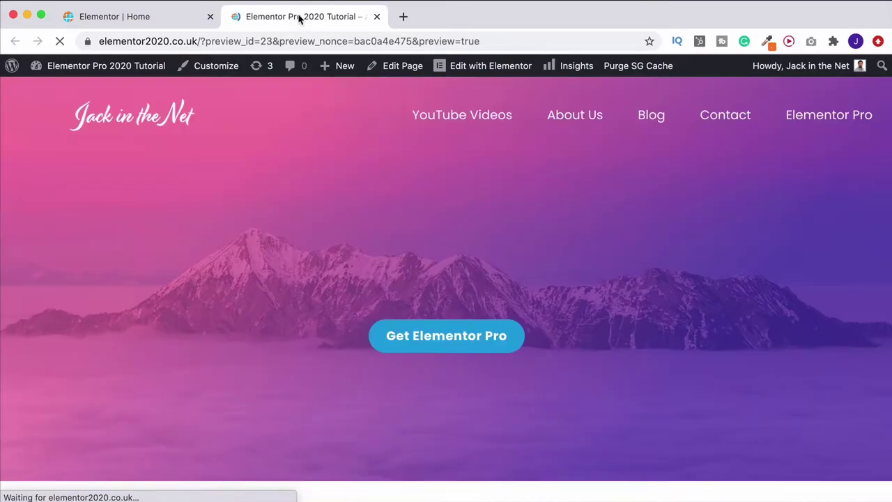
scroll(709, 321, down, 6)
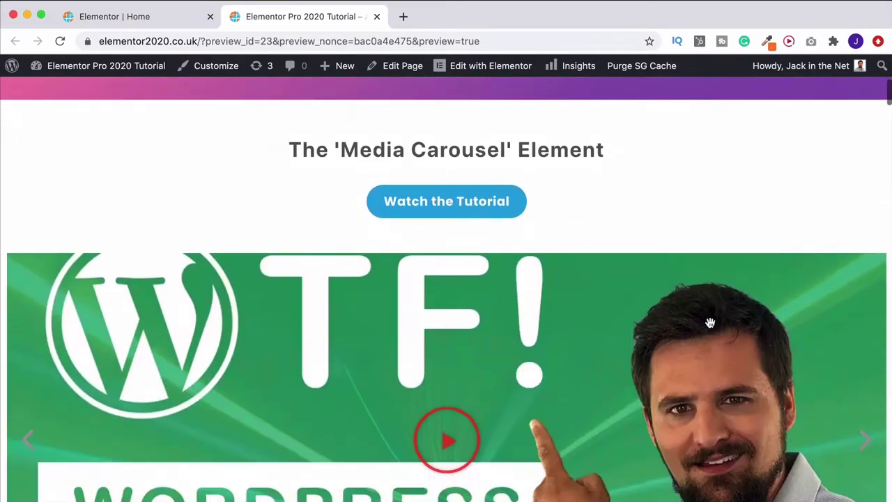
scroll(709, 321, down, 5)
scroll(802, 340, up, 2)
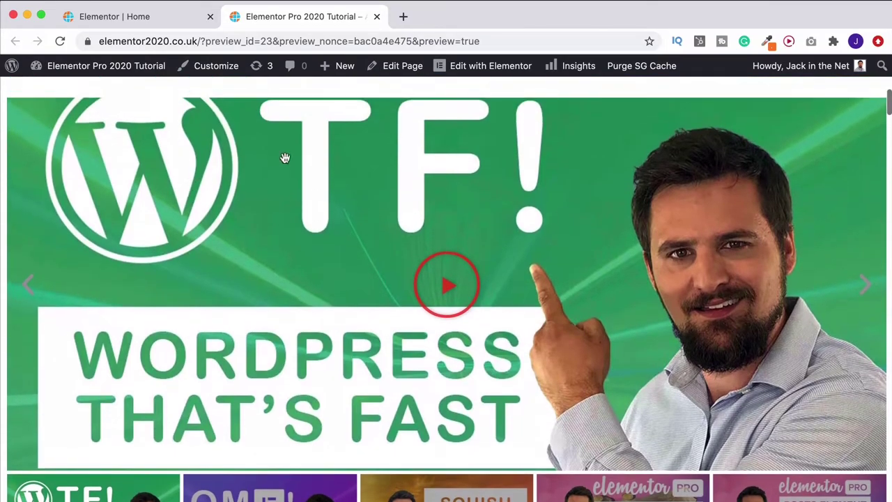
Step: Back in the editor, turn off stretching for the slideshow's section and set its content width to Boxed
click(158, 21)
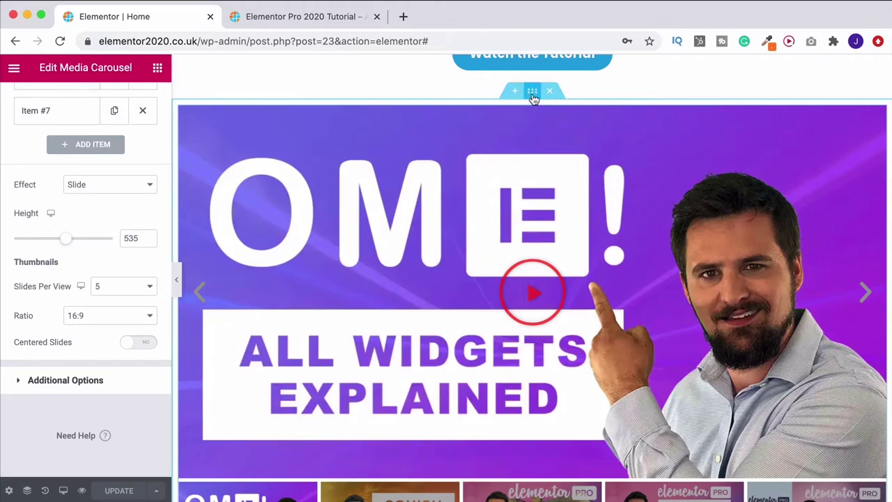
click(532, 92)
click(145, 174)
click(100, 235)
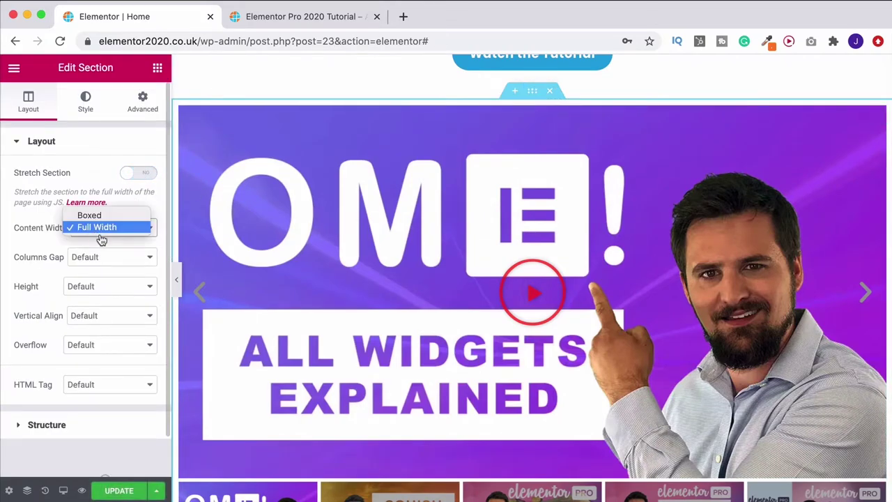
click(89, 215)
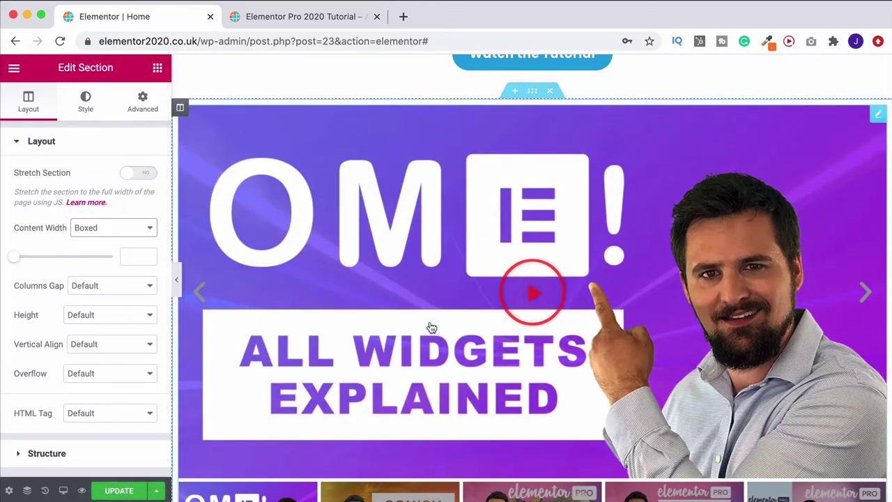
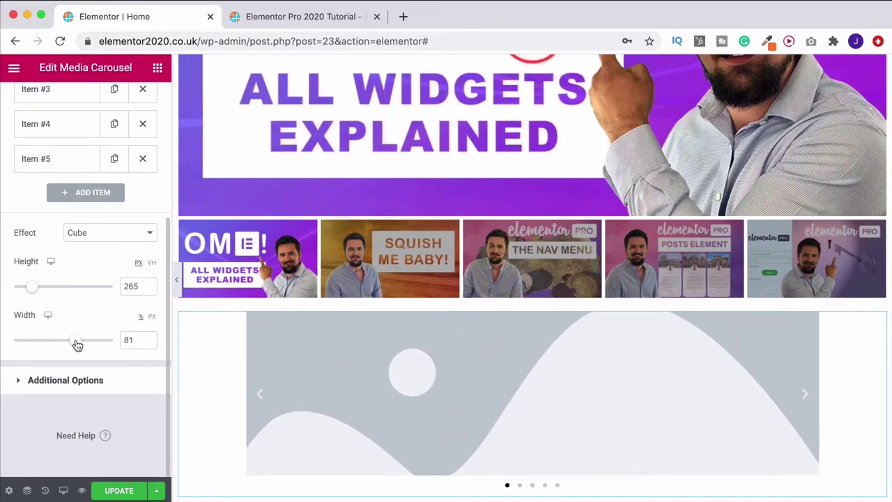
Step: Set the cube-effect carousel's width to 90% and its height to 500 px
drag(77, 345, 94, 346)
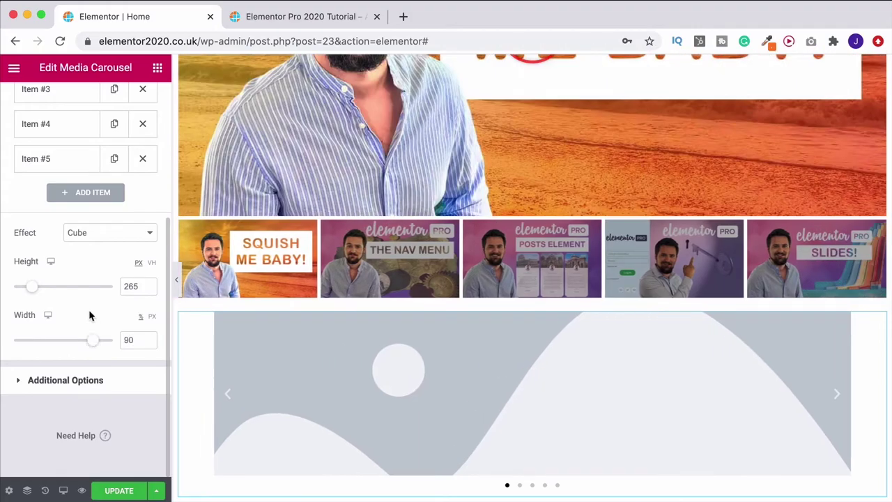
drag(36, 295, 55, 290)
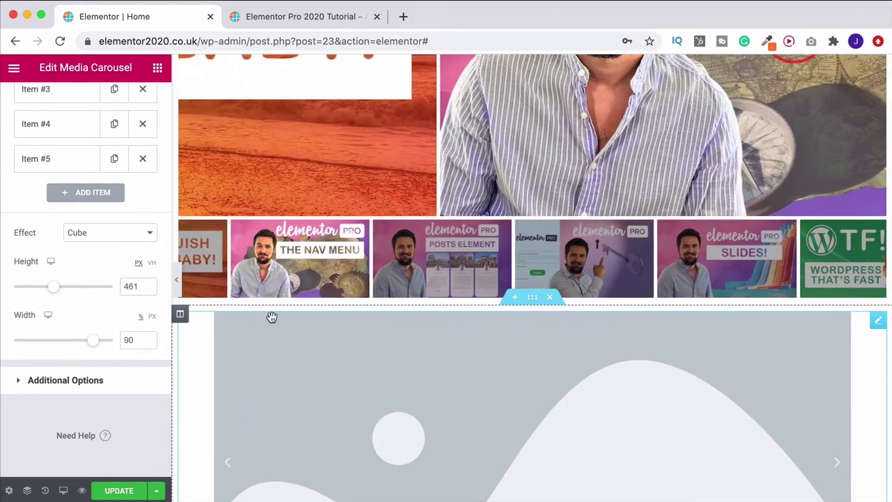
scroll(272, 317, down, 2)
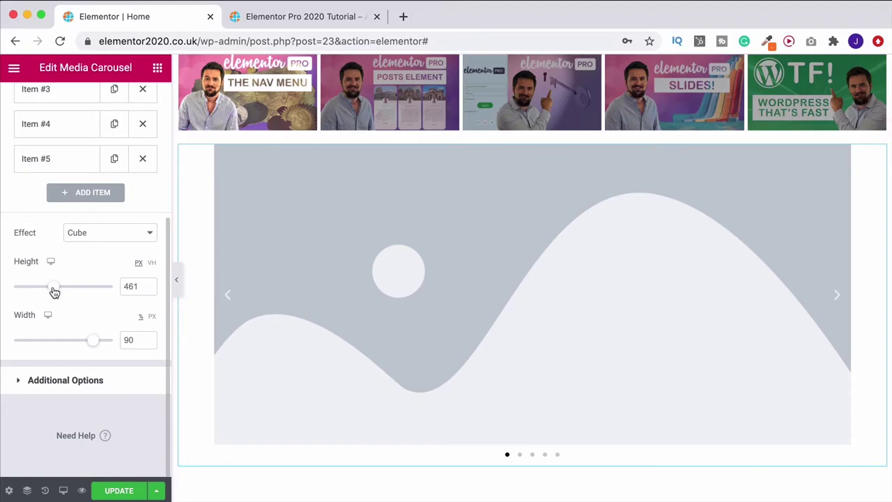
click(147, 284)
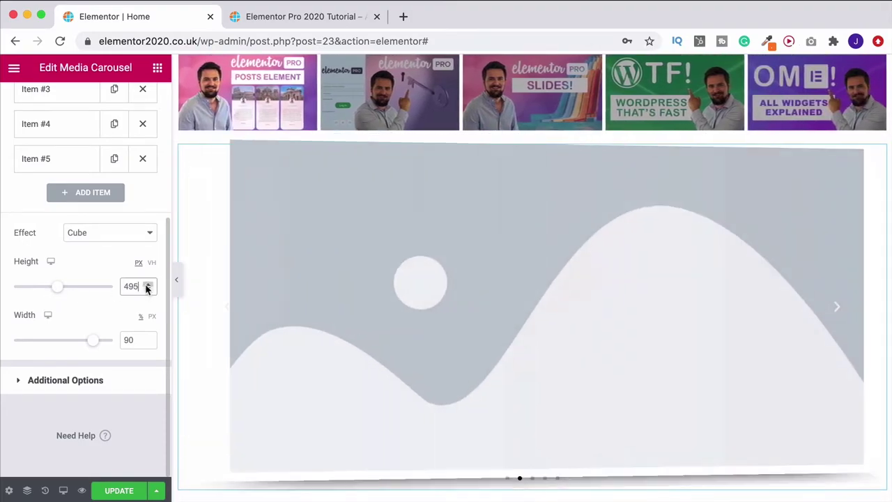
click(147, 285)
click(147, 285)
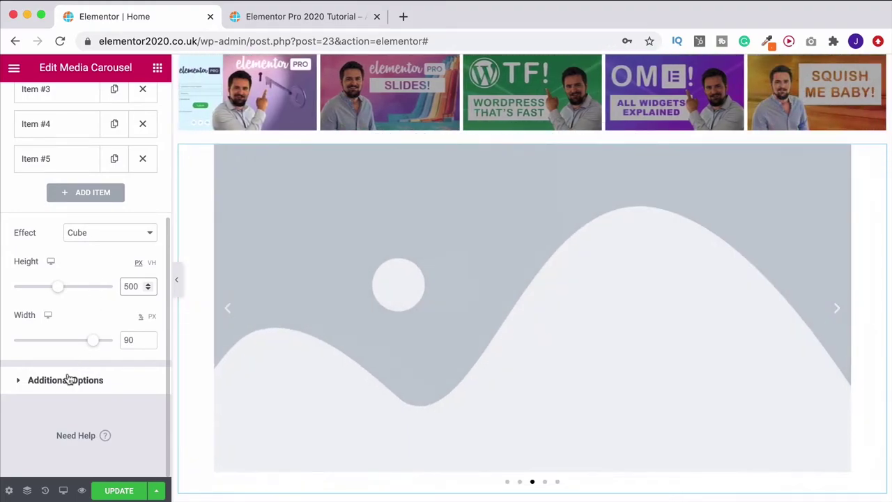
Step: Set the cube carousel's transition duration to 1000 in its additional options
click(69, 380)
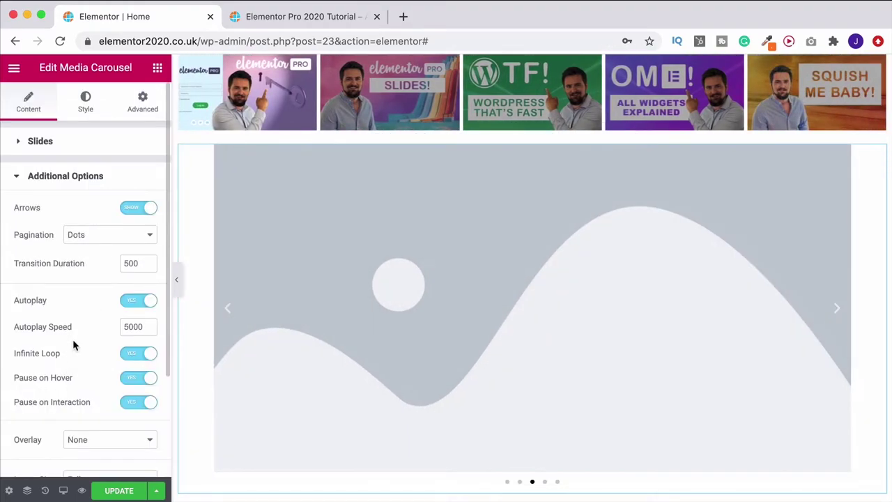
scroll(74, 340, down, 1)
drag(140, 230, 109, 233)
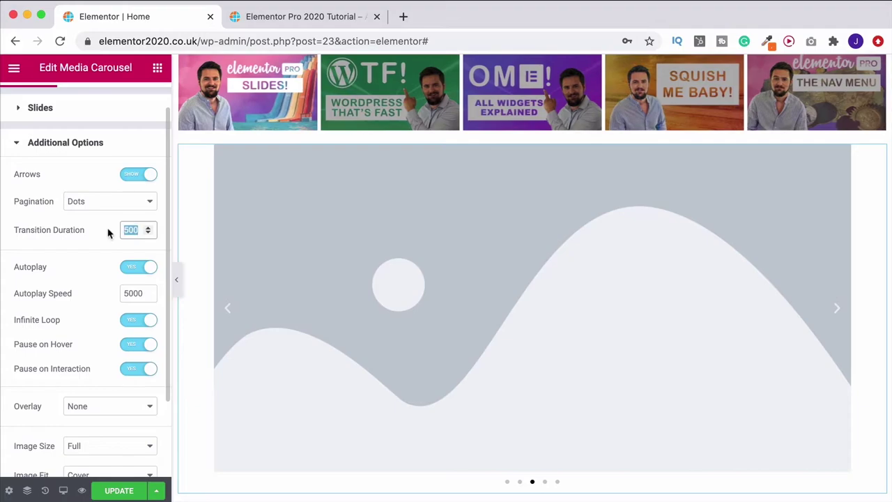
text(1000)
click(66, 228)
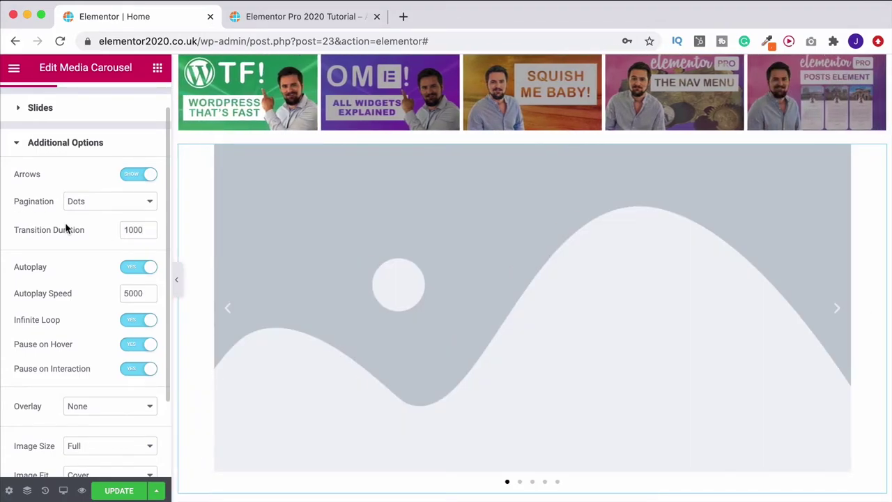
click(158, 68)
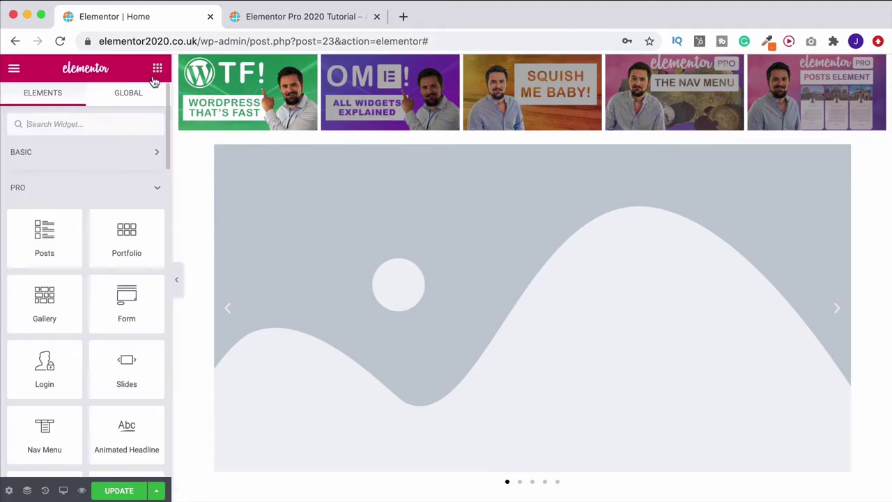
Step: Reopen the cube carousel for editing and delete its fifth slide
click(878, 153)
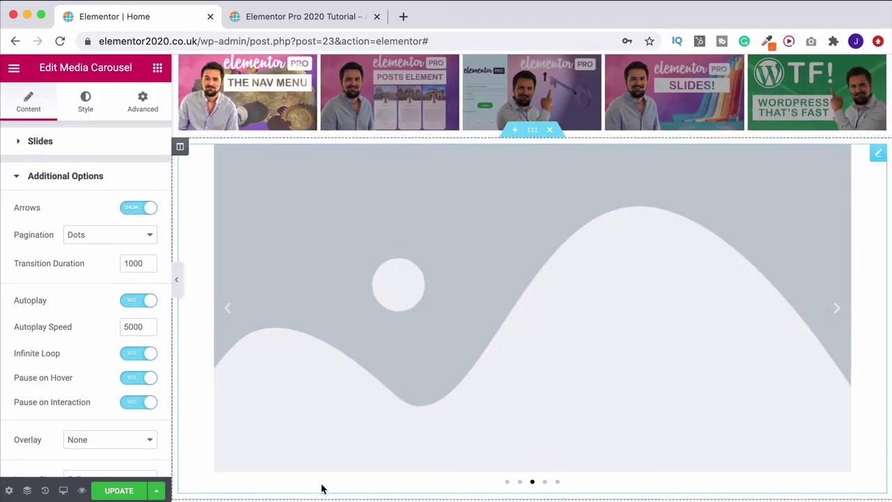
scroll(43, 359, down, 1)
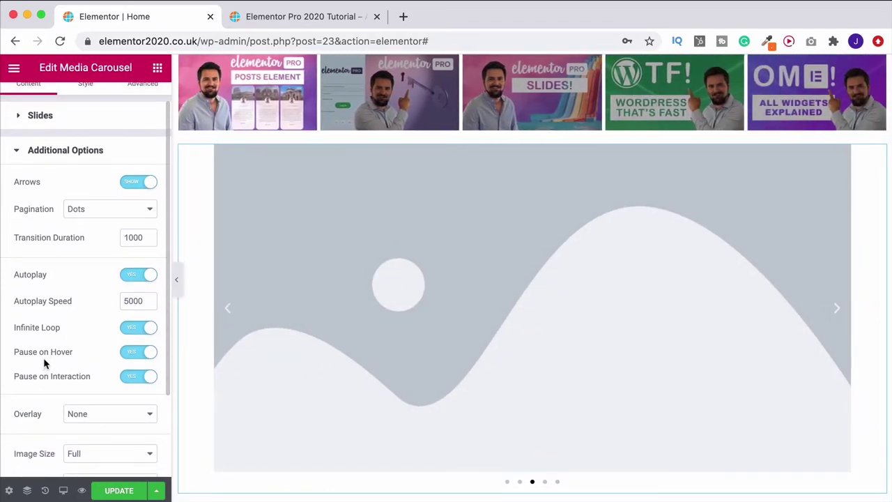
scroll(43, 357, down, 1)
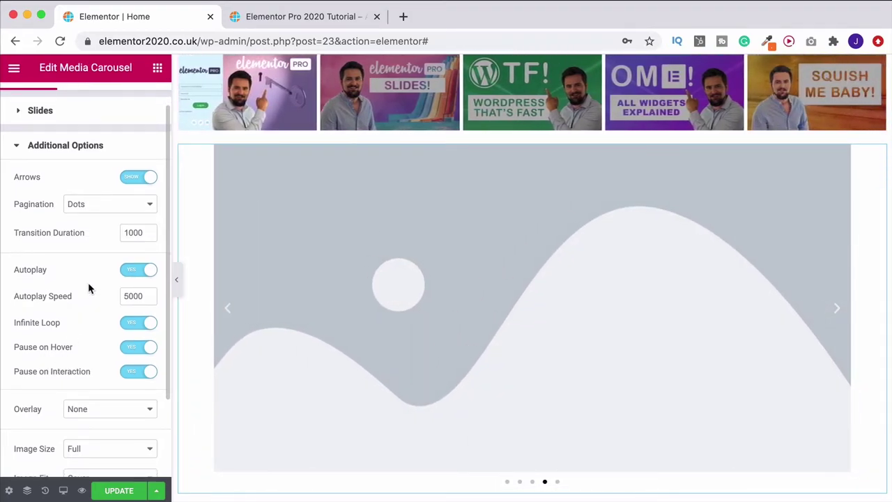
scroll(94, 306, up, 2)
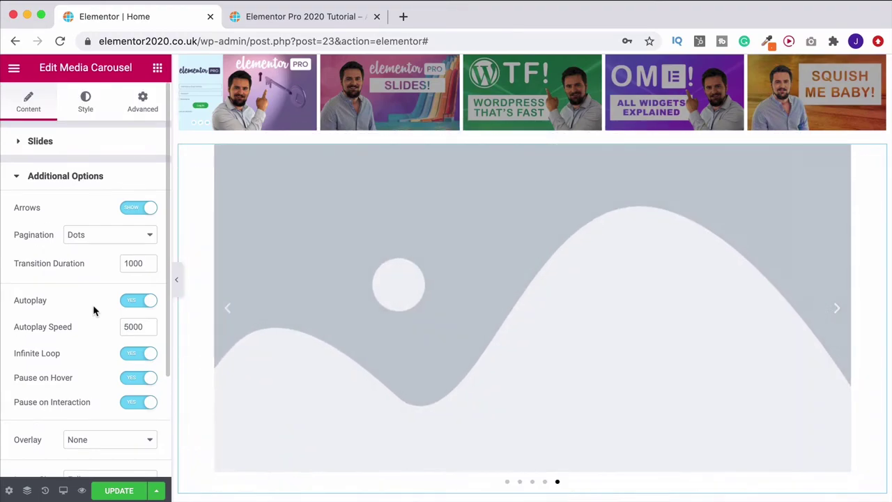
click(73, 147)
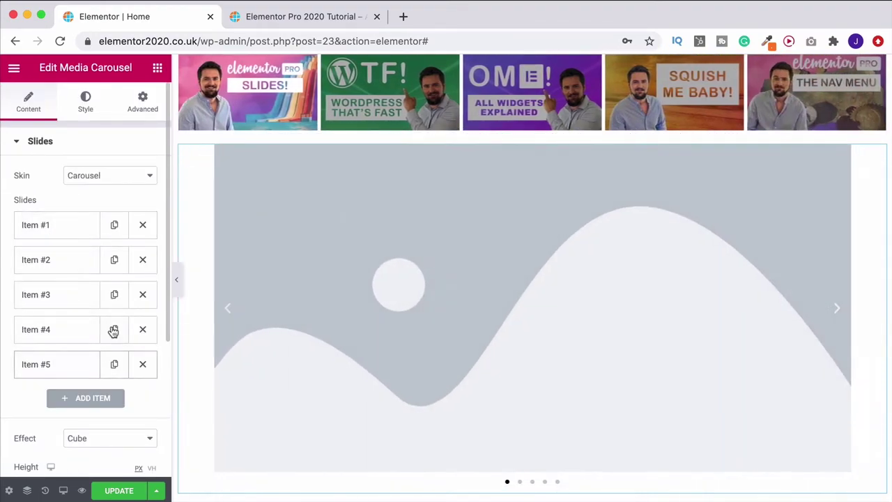
click(143, 365)
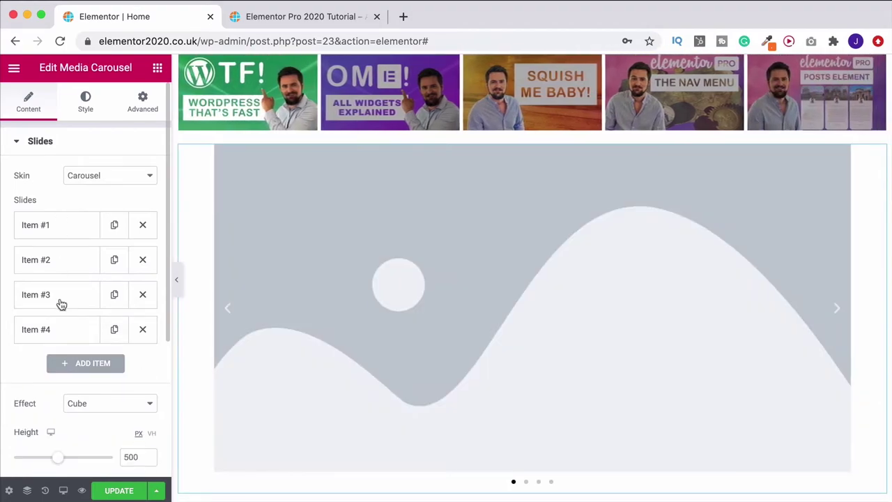
Step: Set the first slide of the cube carousel to the Colosseum photo from the media library
click(54, 226)
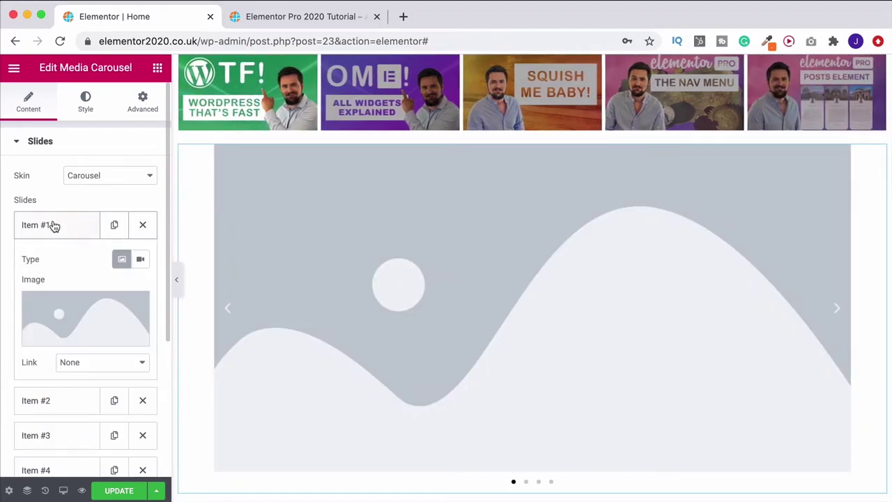
click(78, 308)
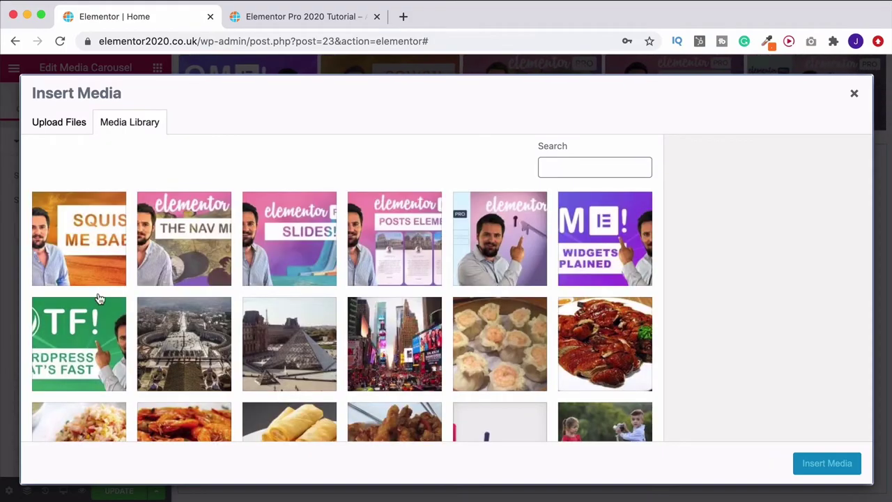
scroll(131, 298, down, 3)
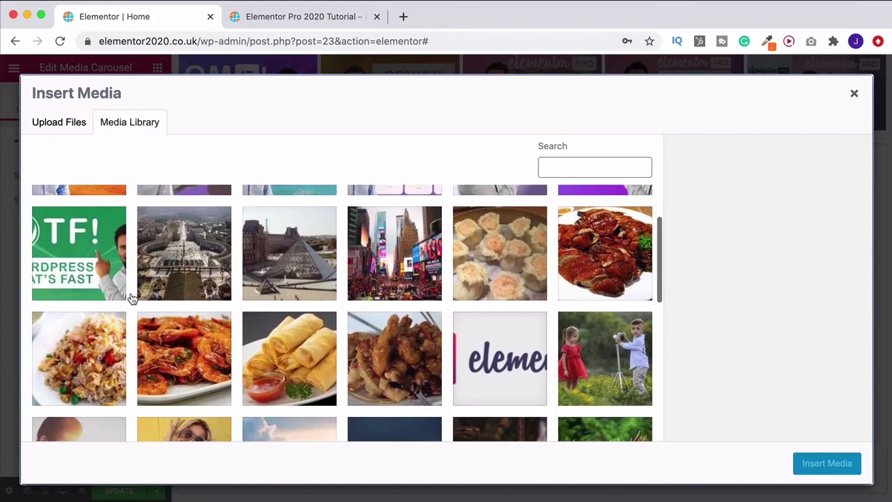
scroll(131, 298, down, 5)
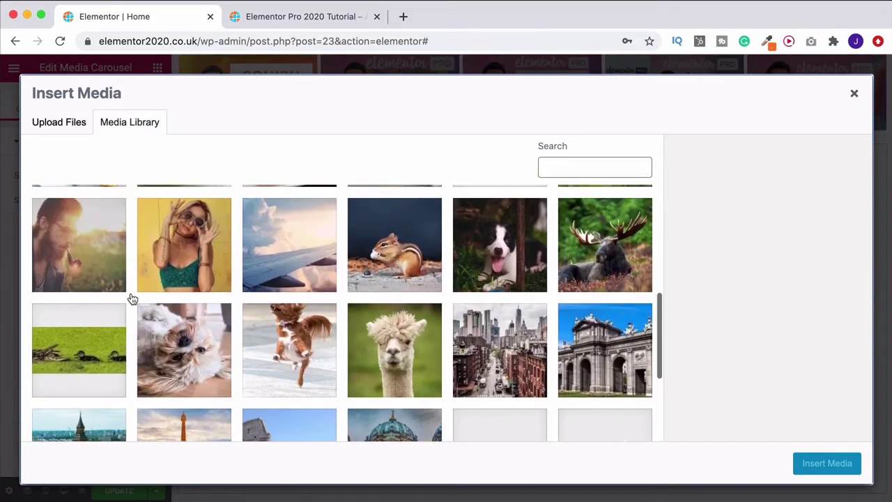
scroll(131, 299, down, 3)
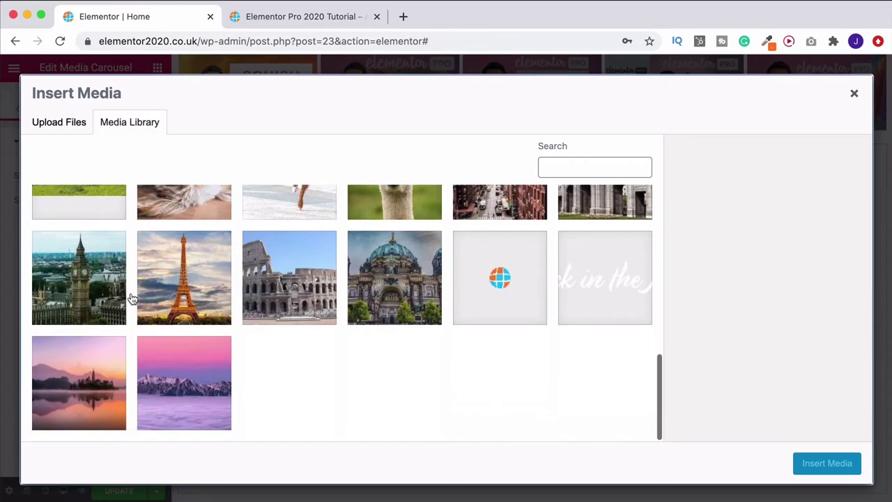
click(282, 293)
click(822, 465)
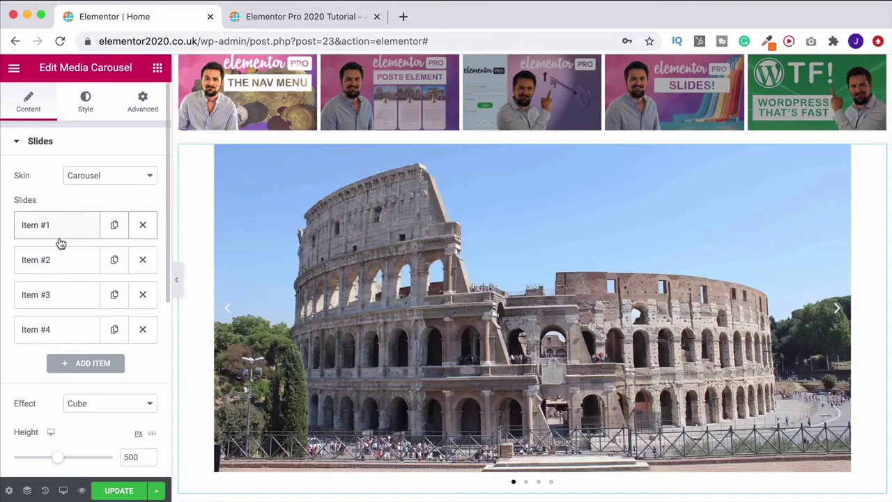
Step: Insert the Eiffel Tower photo from the media library as the image of the second slide
click(60, 259)
click(70, 352)
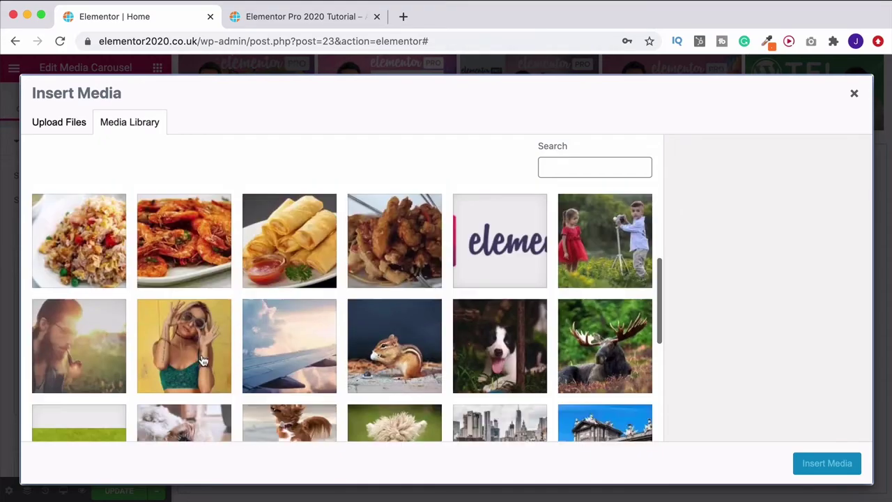
scroll(202, 360, down, 3)
click(202, 360)
click(827, 463)
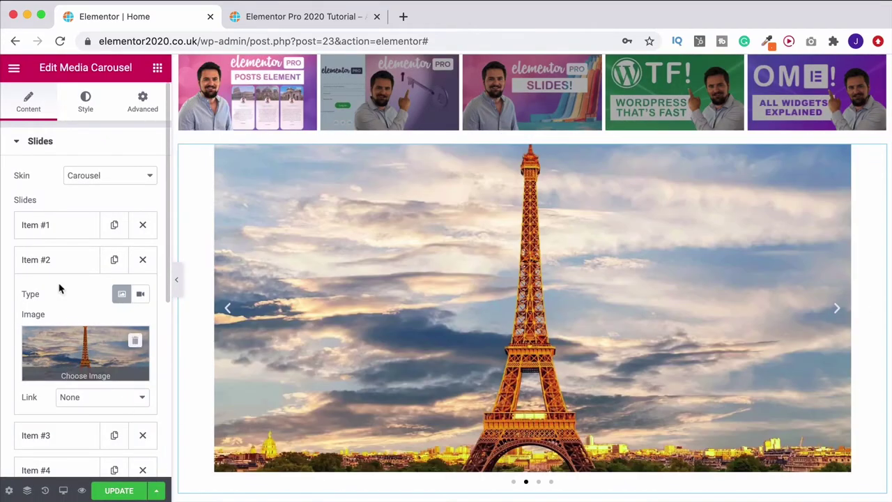
click(57, 262)
Step: Give the third slide the Big Ben image london-elementor-pro-2020.jpg from the media library
click(55, 293)
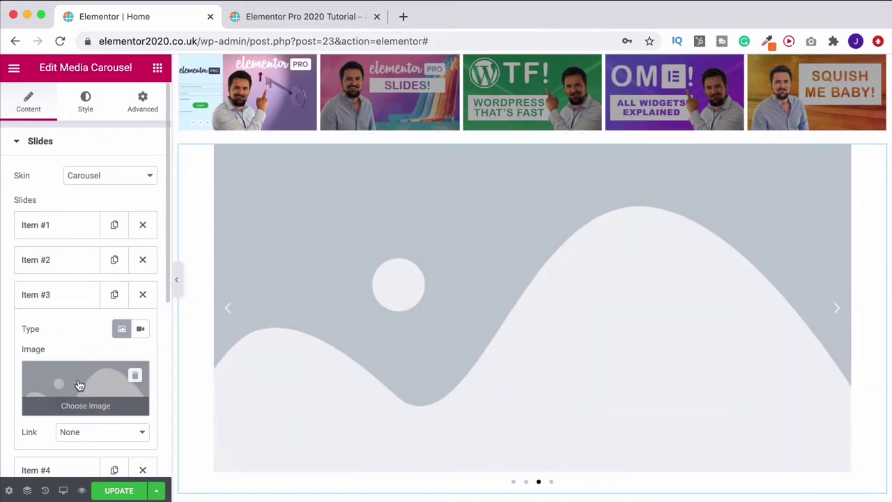
click(78, 385)
scroll(183, 372, down, 3)
scroll(183, 371, down, 2)
click(79, 290)
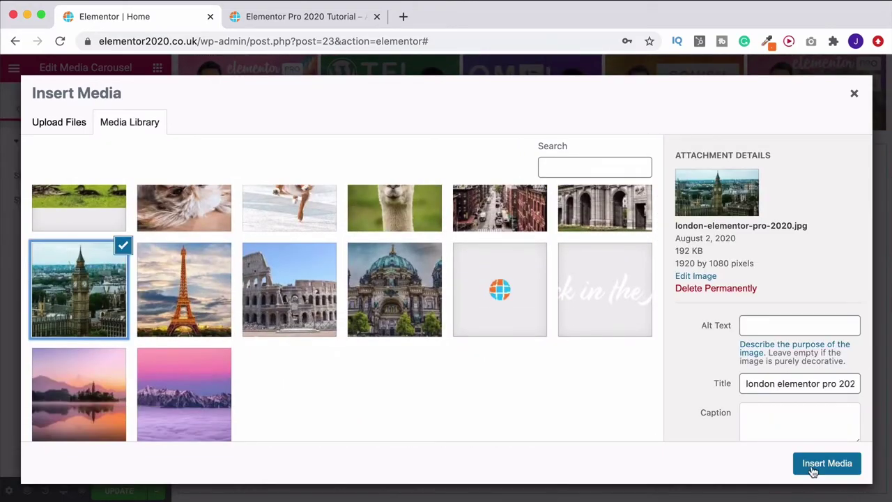
click(814, 465)
click(43, 294)
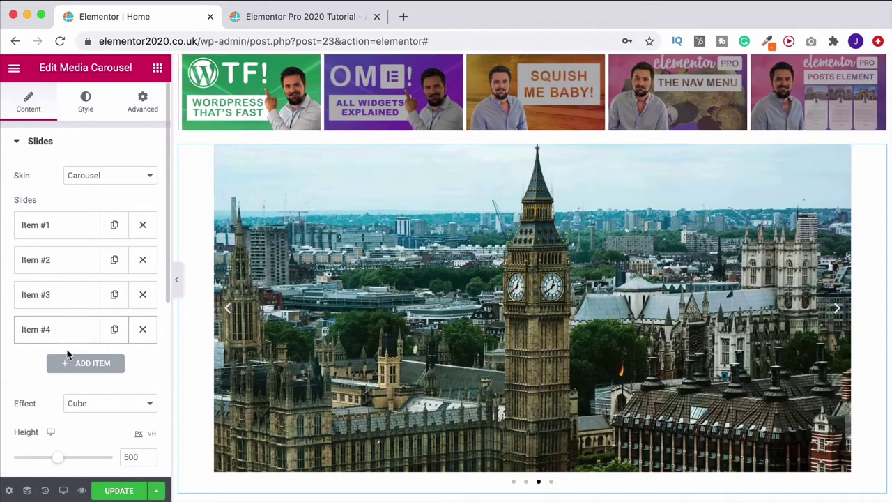
Step: Use the photo of the city street with brick buildings and skyscrapers as the fourth slide's image
click(50, 329)
click(61, 377)
scroll(348, 313, down, 3)
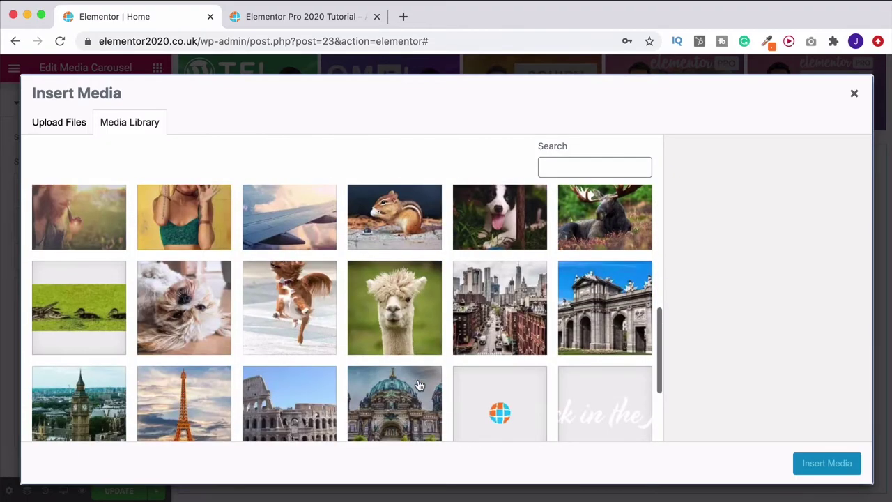
click(501, 328)
click(825, 462)
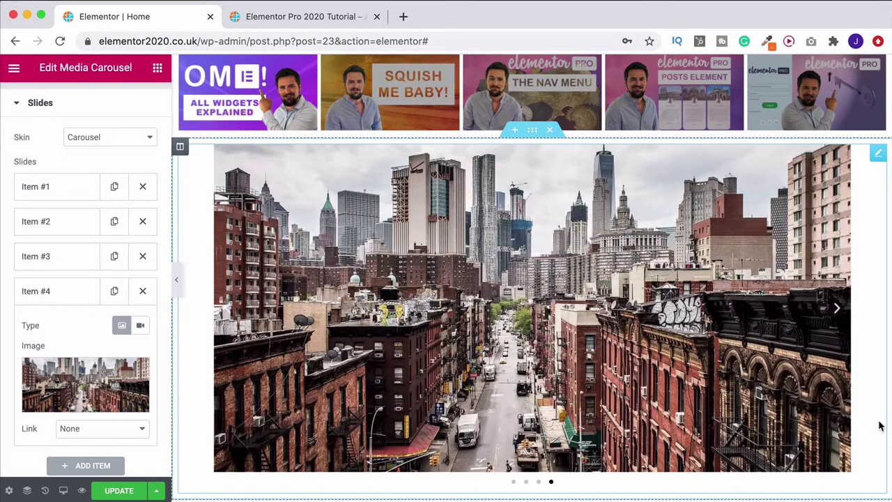
scroll(879, 426, down, 1)
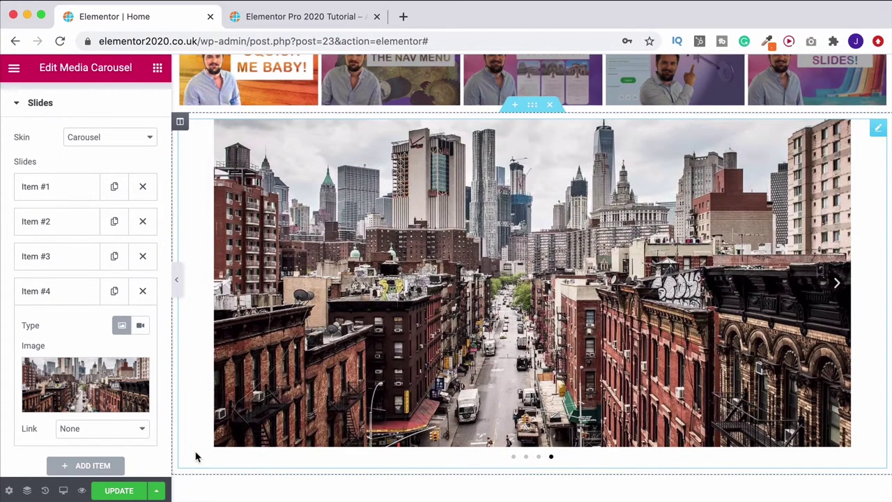
click(34, 295)
Step: Try the Large - 1024 x 1024 image size in the cube carousel's additional options and return it to Full
scroll(23, 379, down, 3)
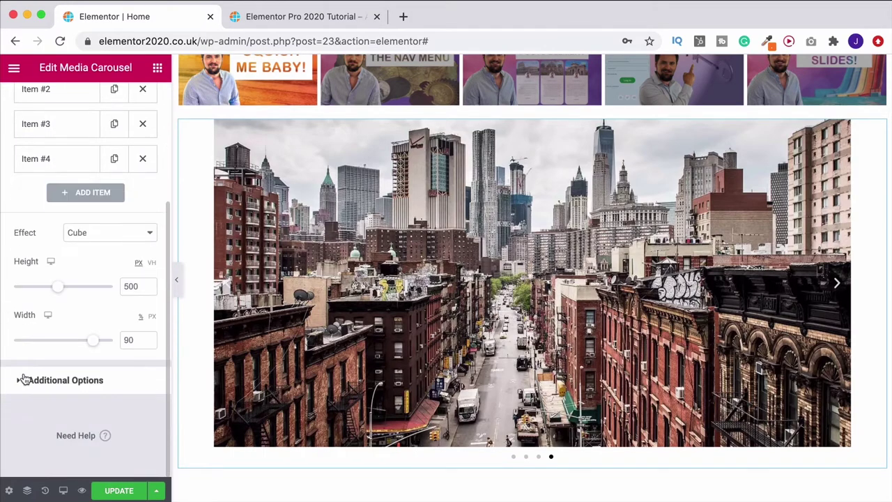
click(45, 380)
scroll(49, 378, down, 3)
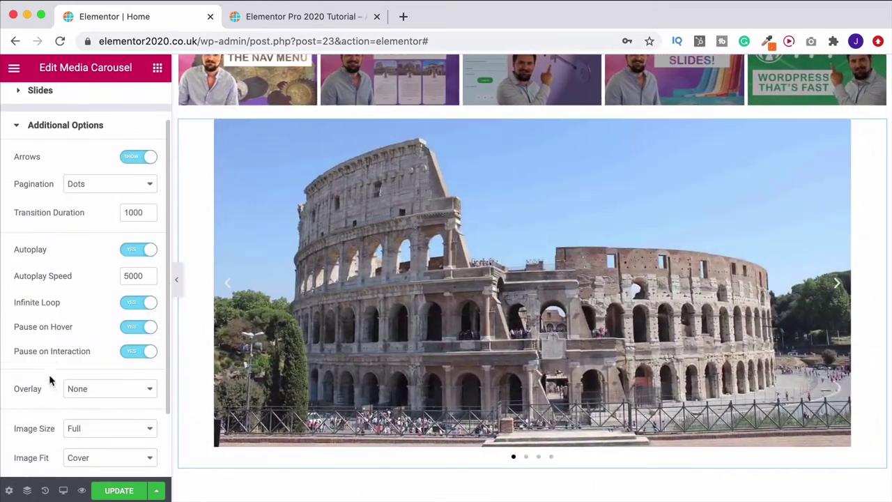
scroll(54, 377, down, 1)
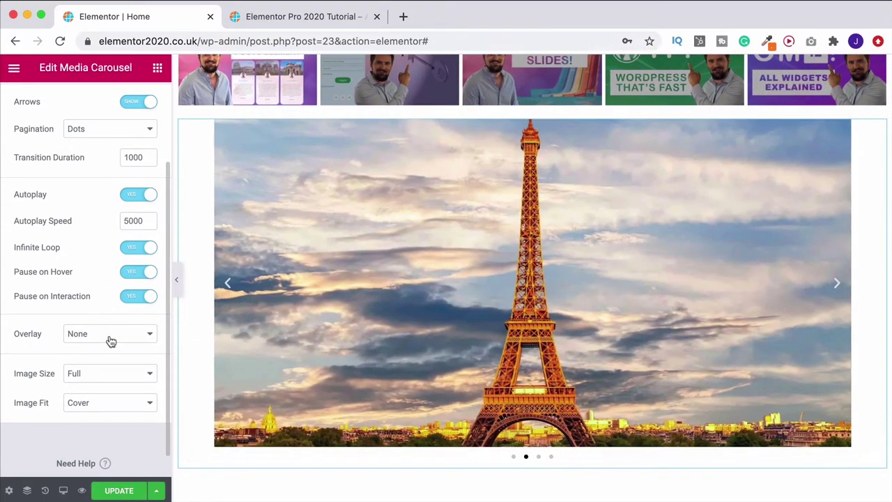
click(93, 381)
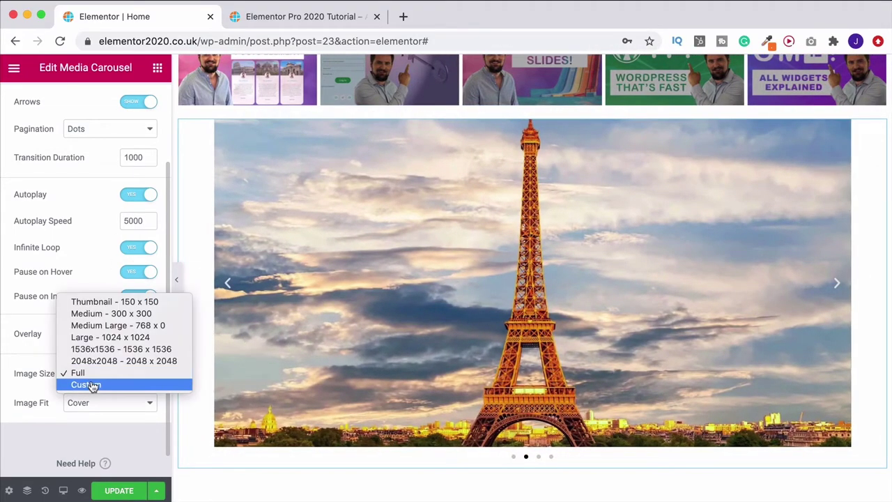
click(93, 339)
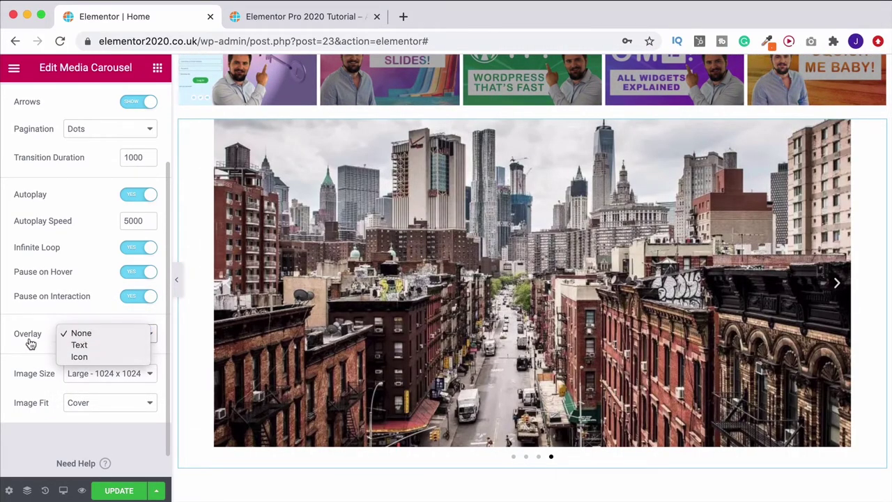
click(94, 375)
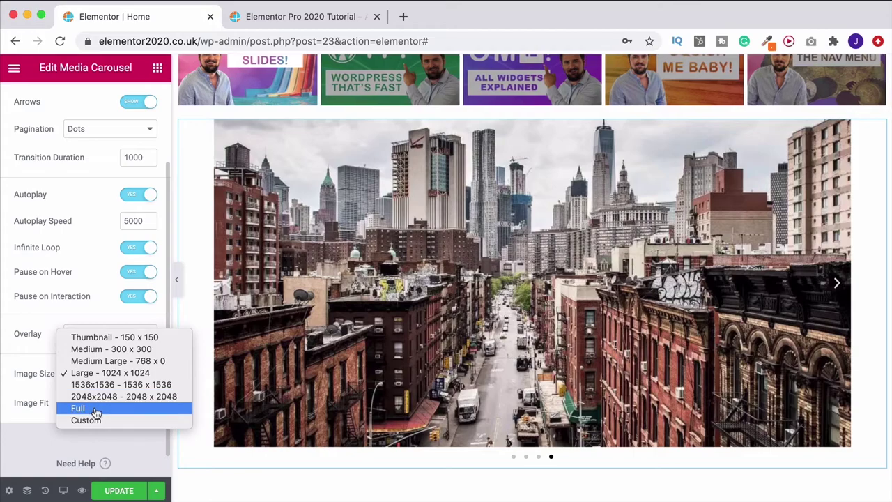
click(90, 409)
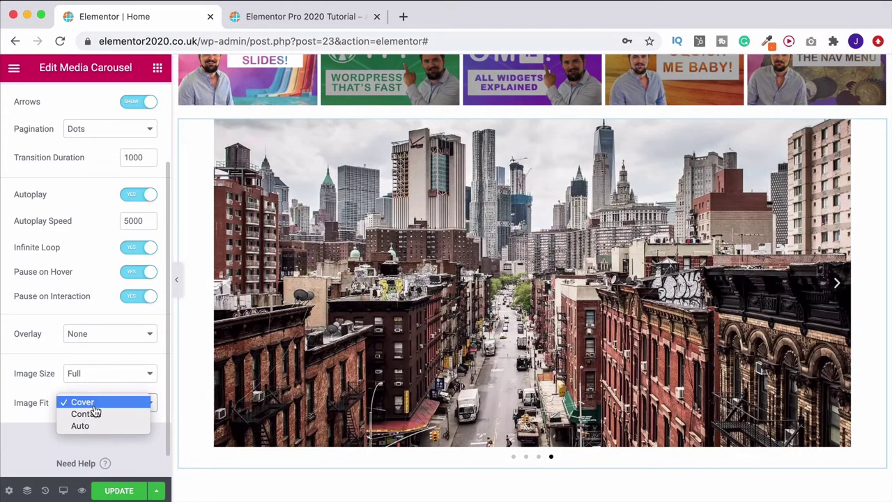
Step: Set the cube carousel's overlay to Text and preview it on the current slide
click(82, 337)
click(83, 337)
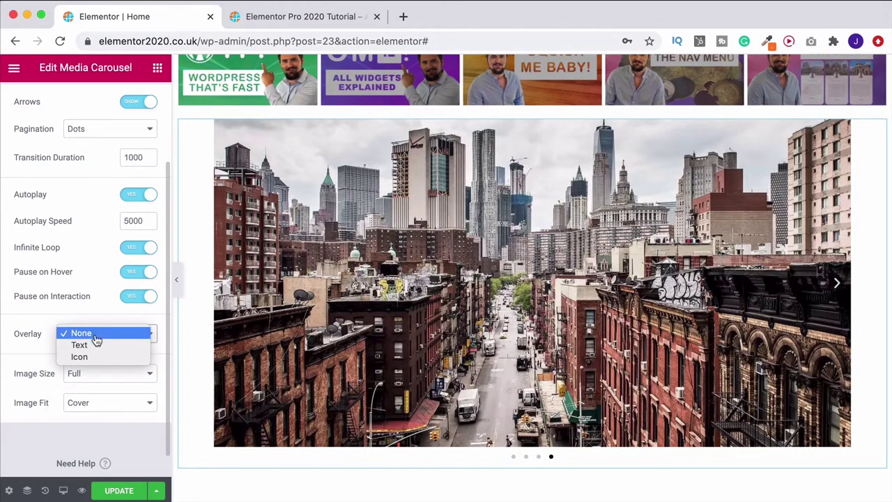
click(89, 345)
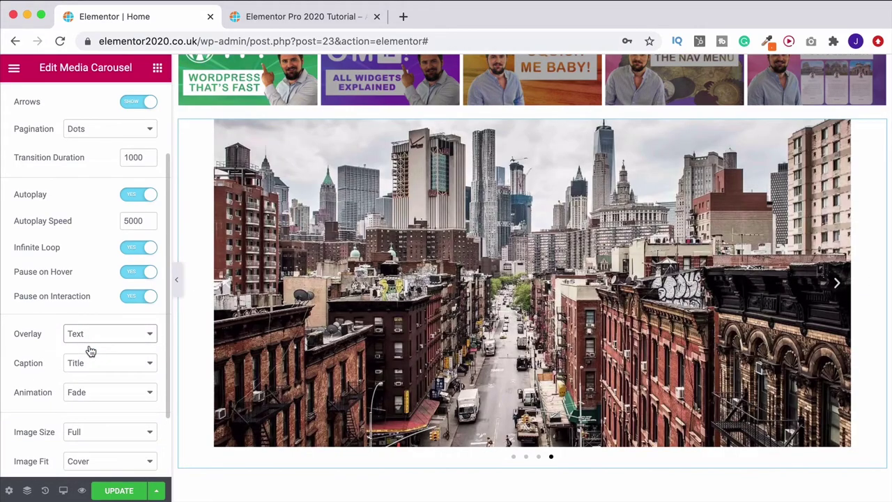
scroll(84, 351, down, 3)
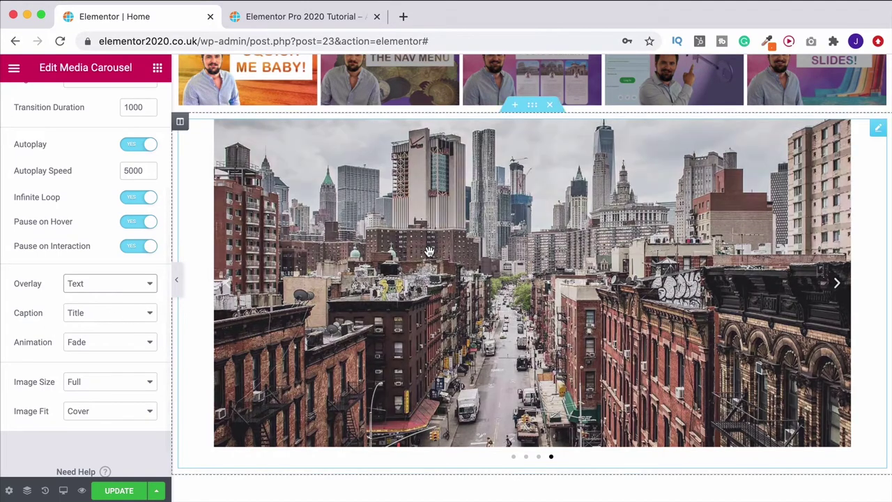
mouse_move(429, 253)
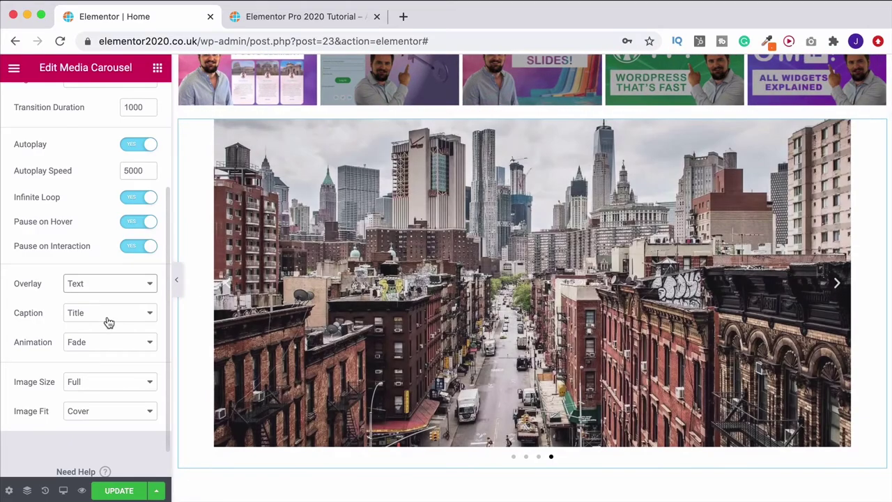
Step: Check the text overlay's caption sources, set its animation to Slide Up and preview the effect on a slide
click(108, 317)
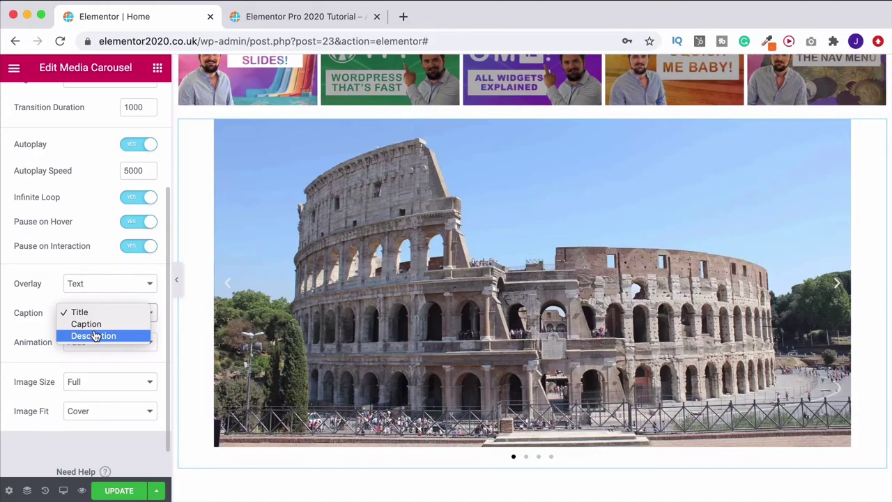
click(35, 303)
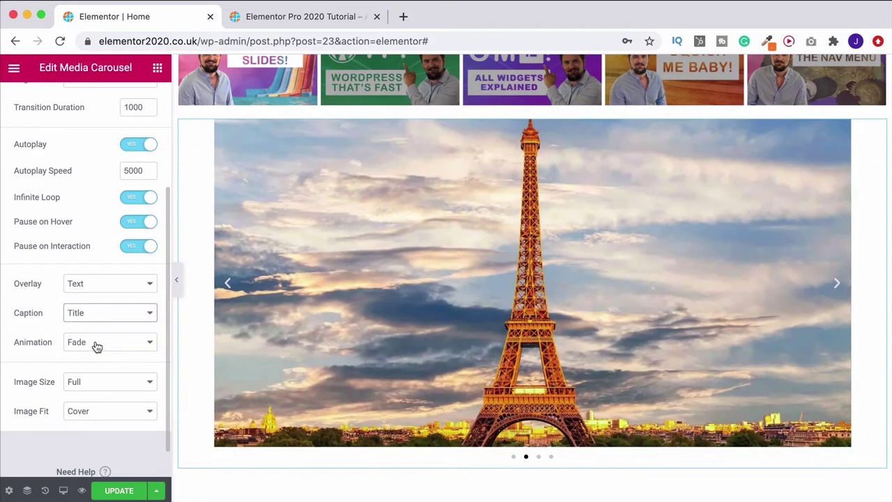
click(97, 343)
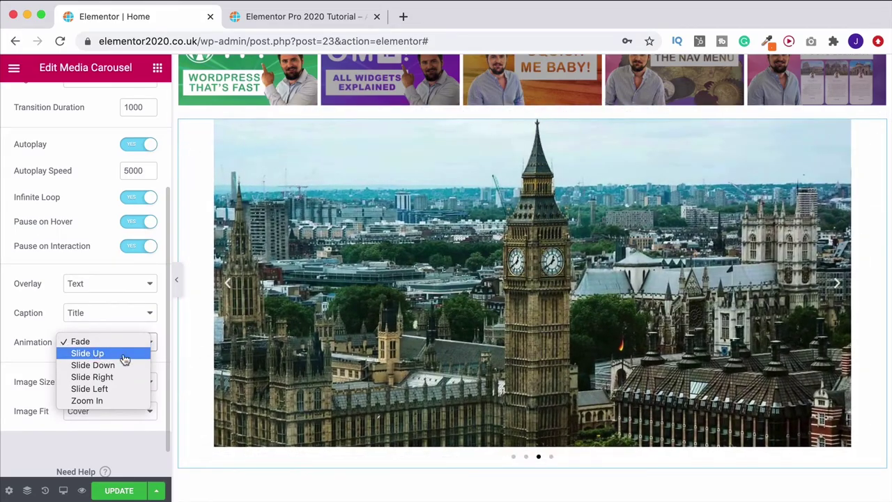
click(124, 358)
mouse_move(590, 303)
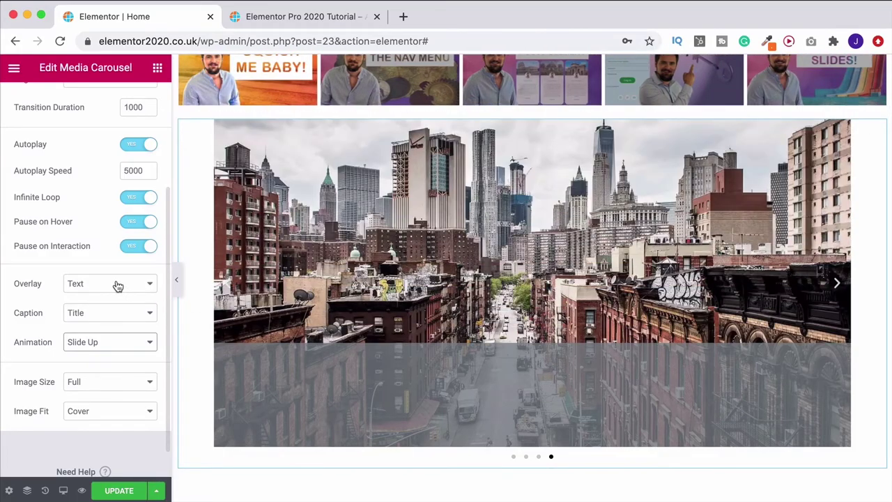
Step: Try the Icon overlay with the plus and eye icons, and reset the overlay to None
click(116, 283)
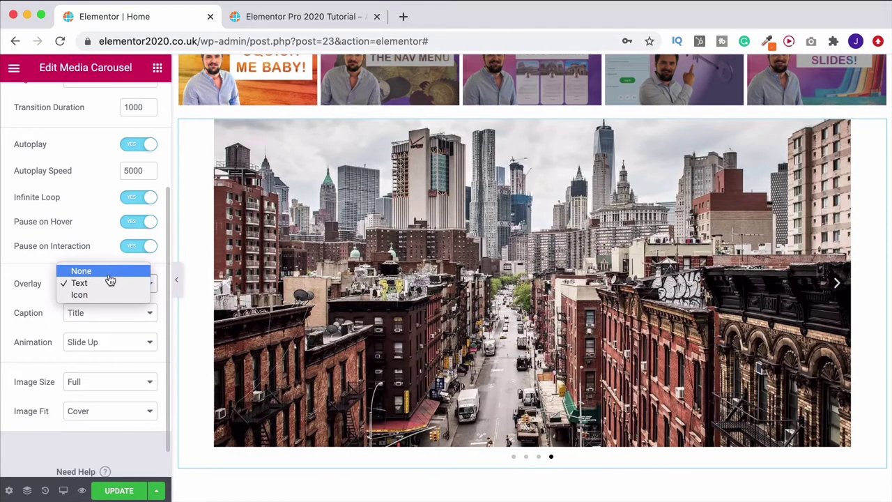
click(85, 295)
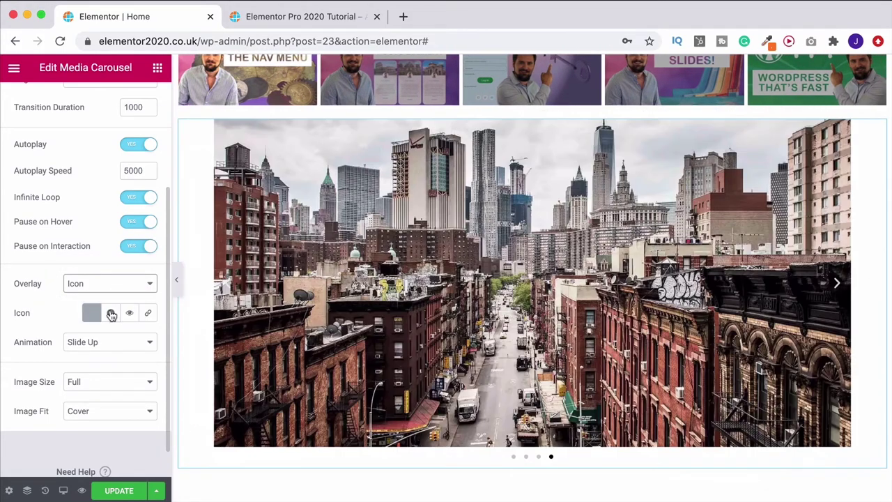
click(111, 313)
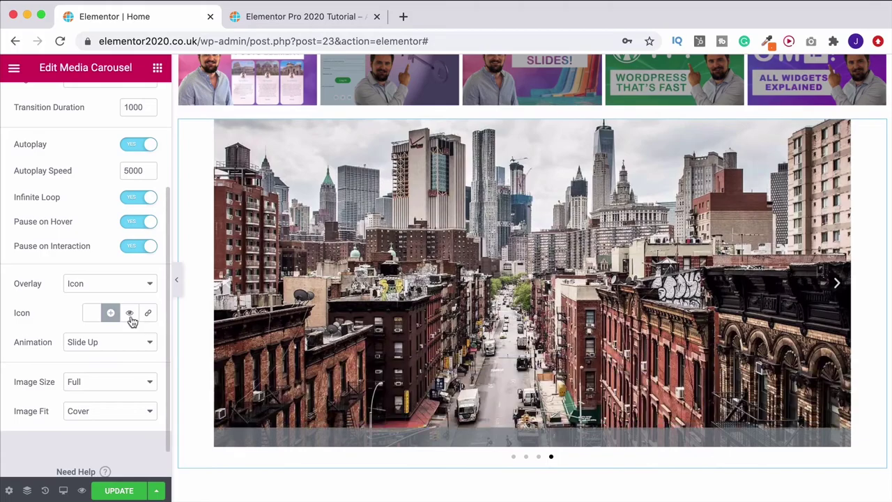
click(128, 313)
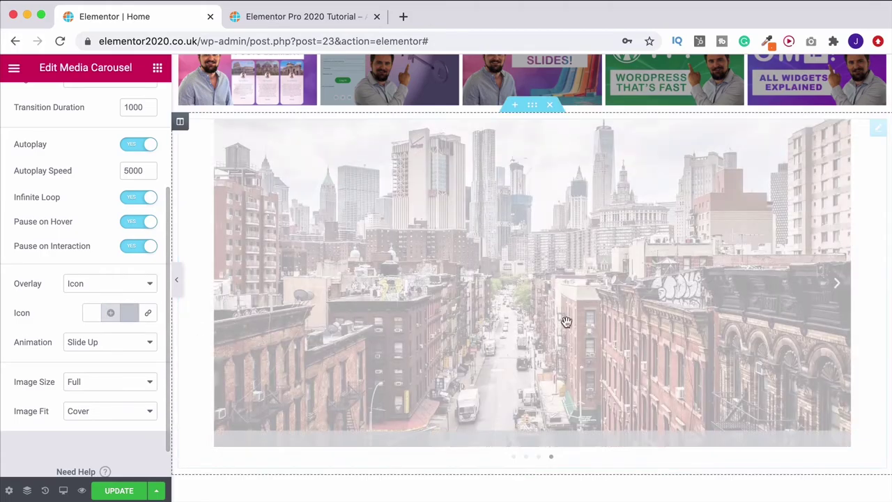
click(88, 284)
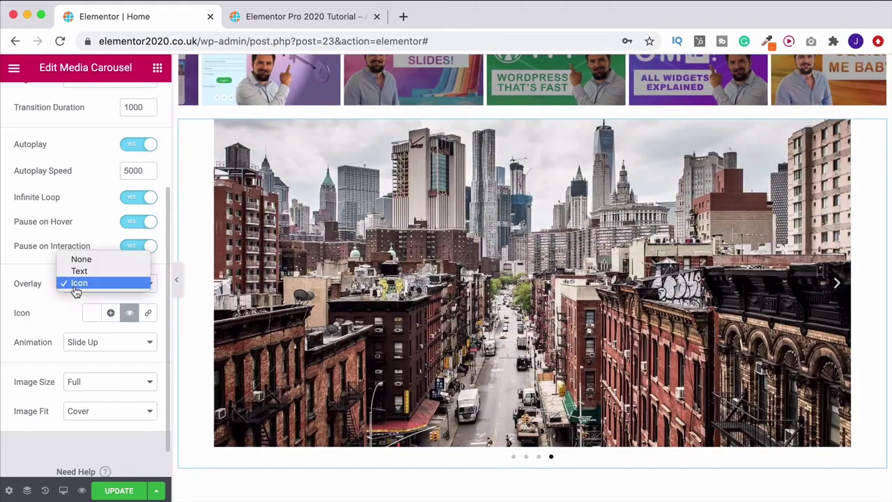
click(84, 260)
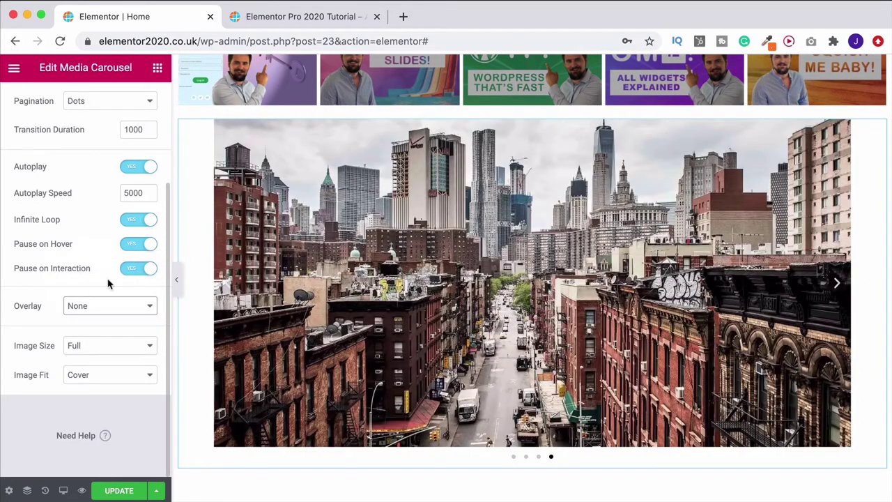
Step: Try a border radius of 100 px on the cube carousel's slides and reset it to 0
scroll(76, 279, up, 4)
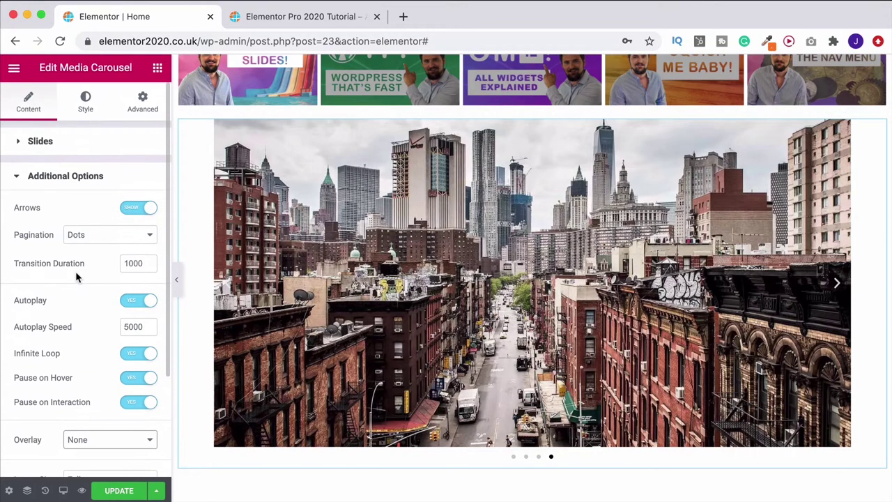
click(84, 111)
scroll(90, 204, down, 1)
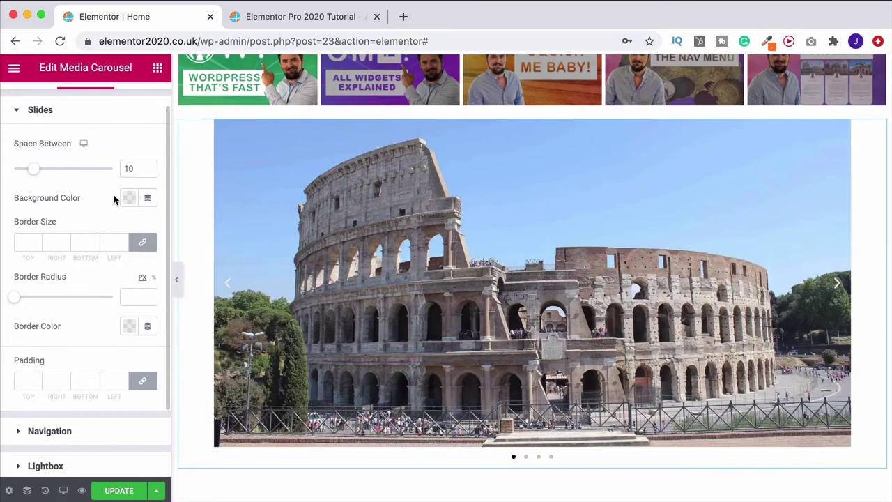
scroll(17, 290, down, 1)
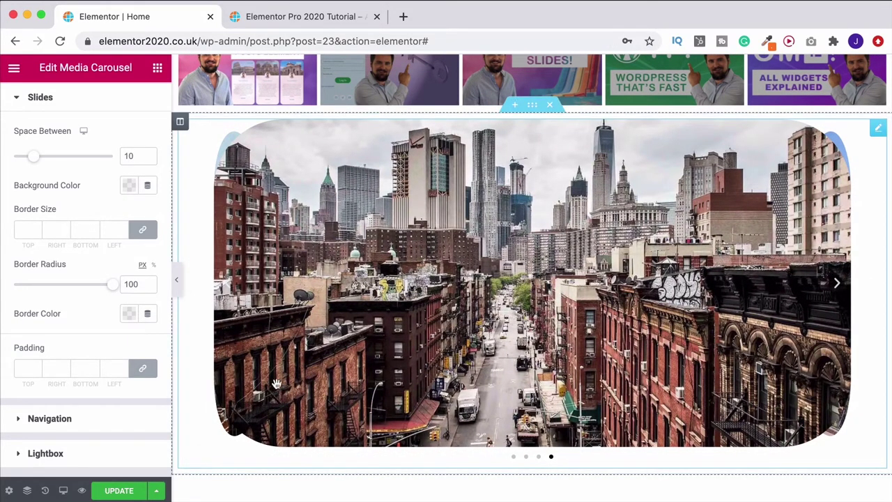
drag(112, 285, 11, 314)
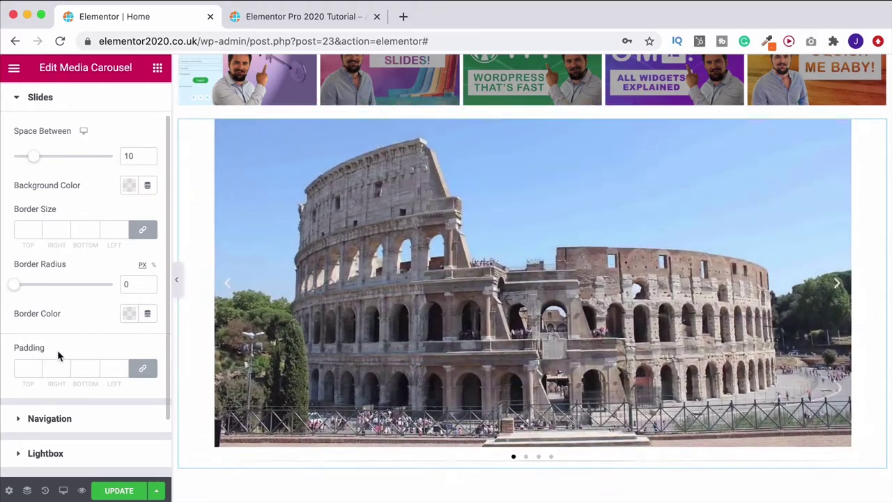
Step: Set the cube carousel's navigation arrow size to 33 and check the lightbox style settings
scroll(58, 352, down, 2)
click(60, 356)
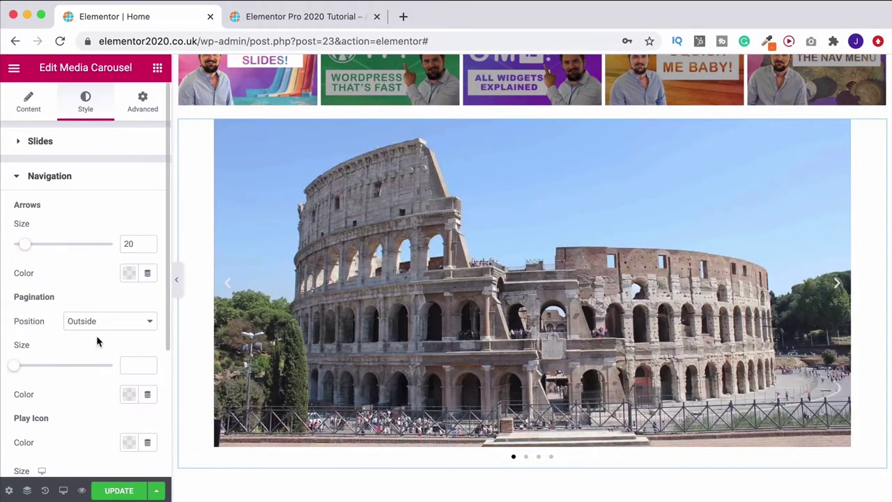
scroll(91, 313, down, 3)
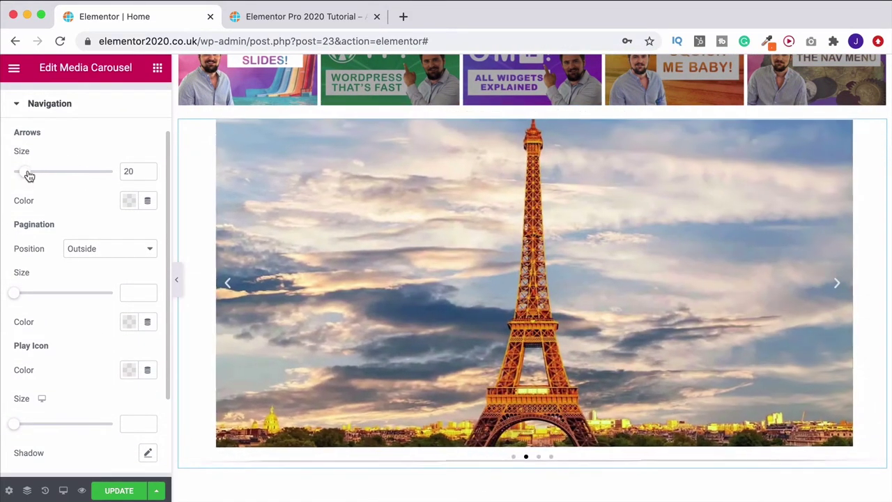
drag(26, 175, 40, 174)
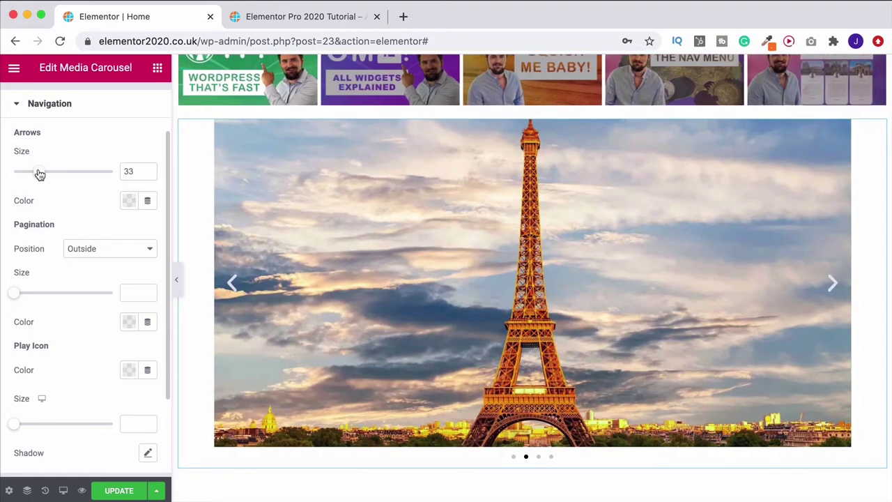
scroll(114, 377, down, 3)
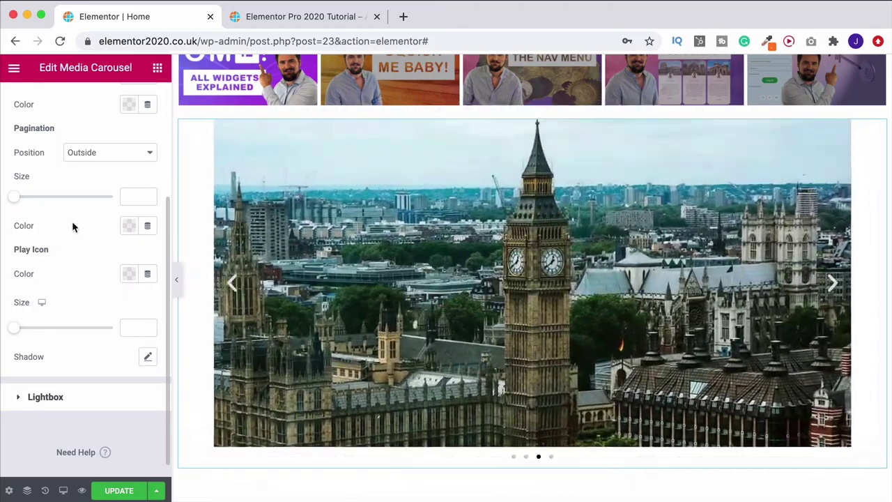
click(48, 404)
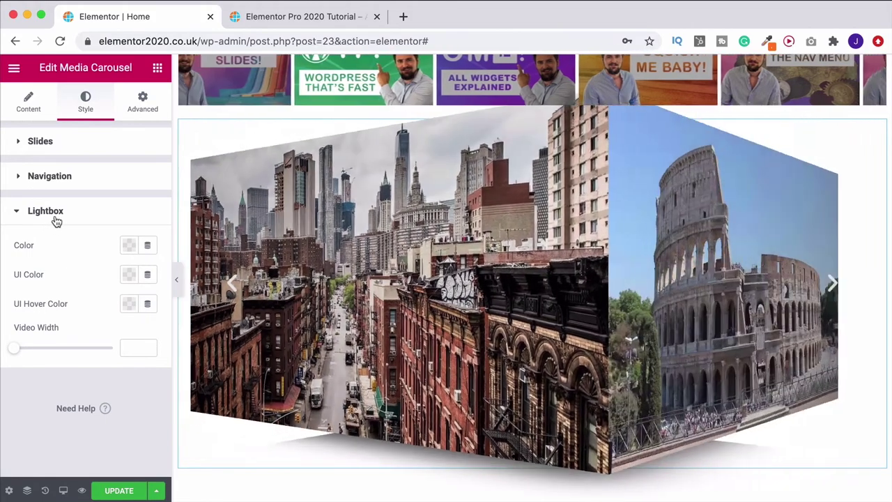
click(53, 221)
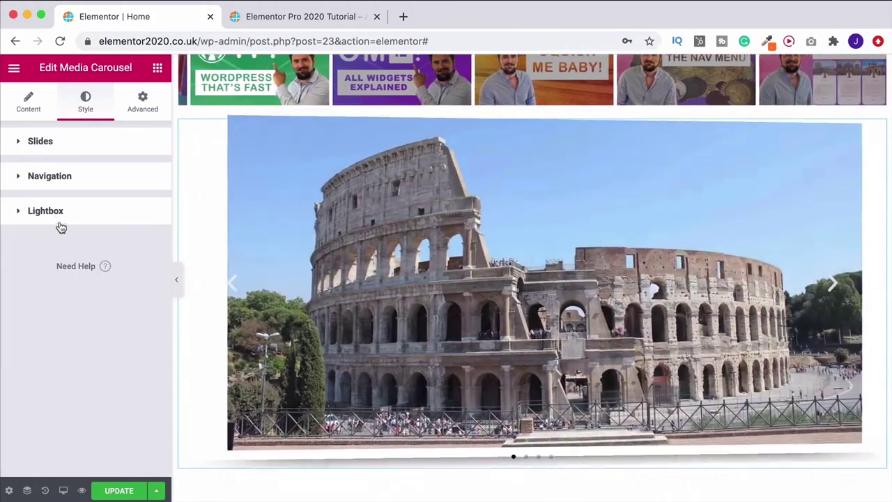
Step: Give the cube carousel a linear gradient background from green #61CE70 to blue #6EC1E4 at an angle of 220
click(144, 110)
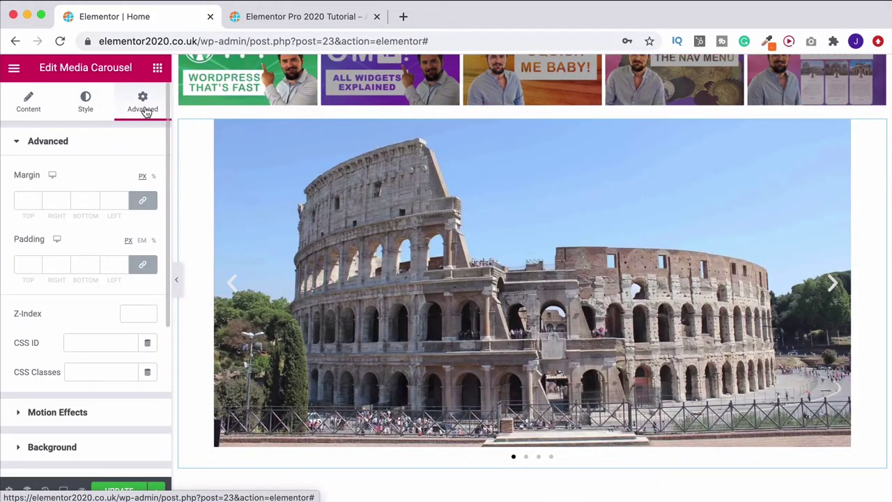
scroll(48, 345, down, 2)
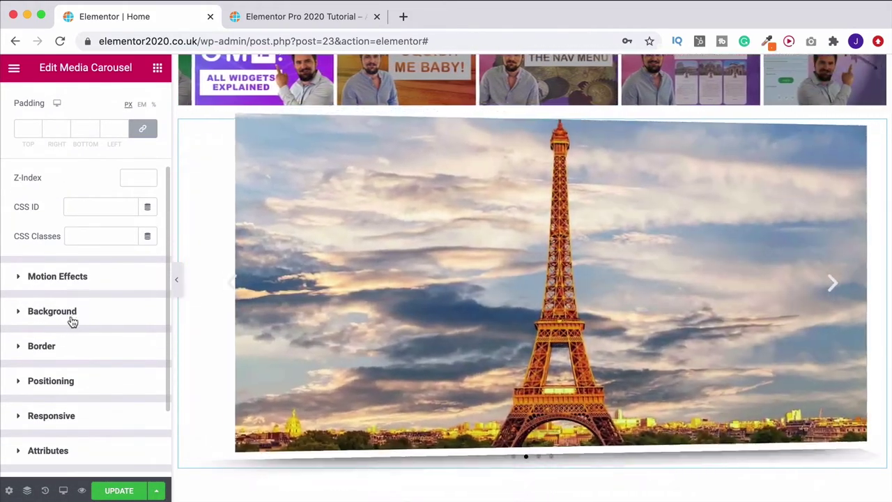
click(70, 315)
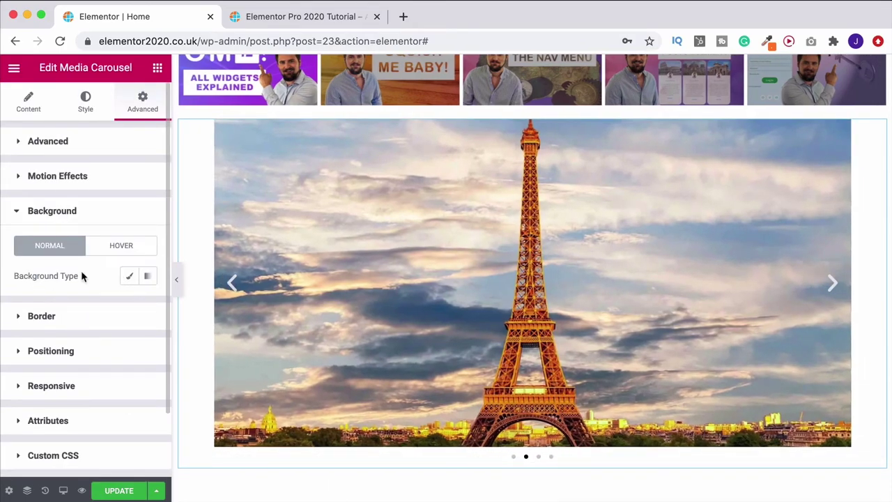
click(147, 276)
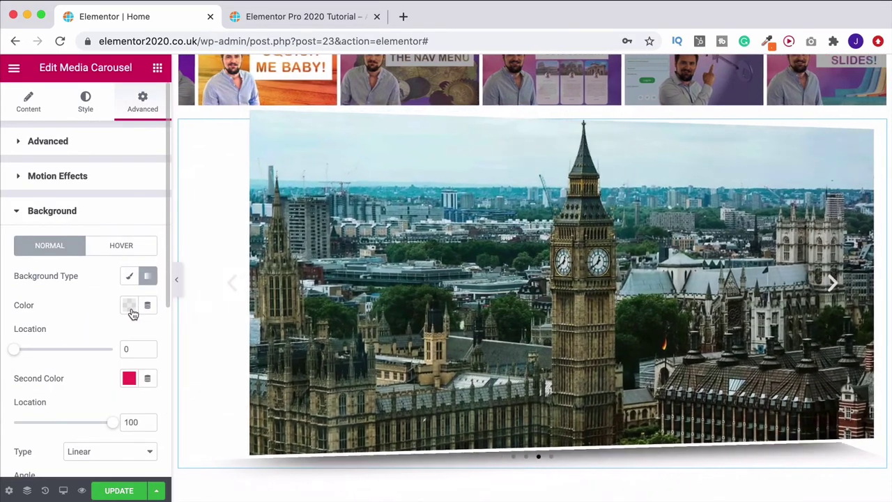
click(130, 307)
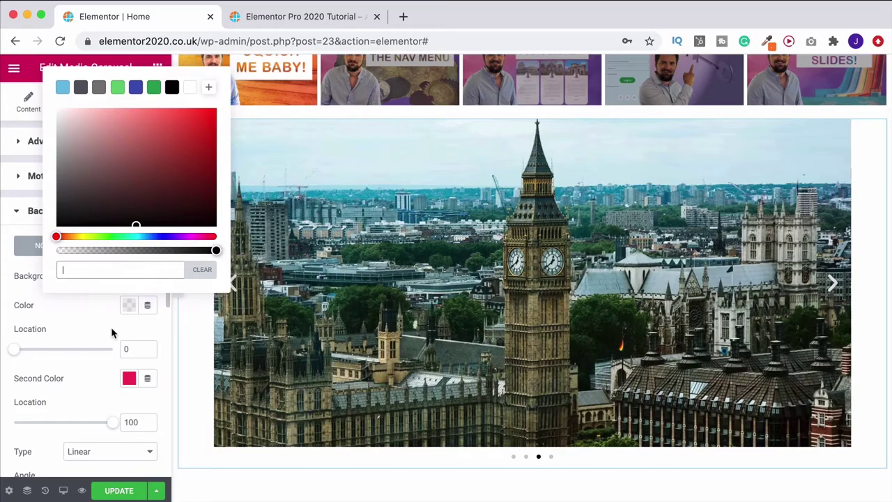
click(118, 87)
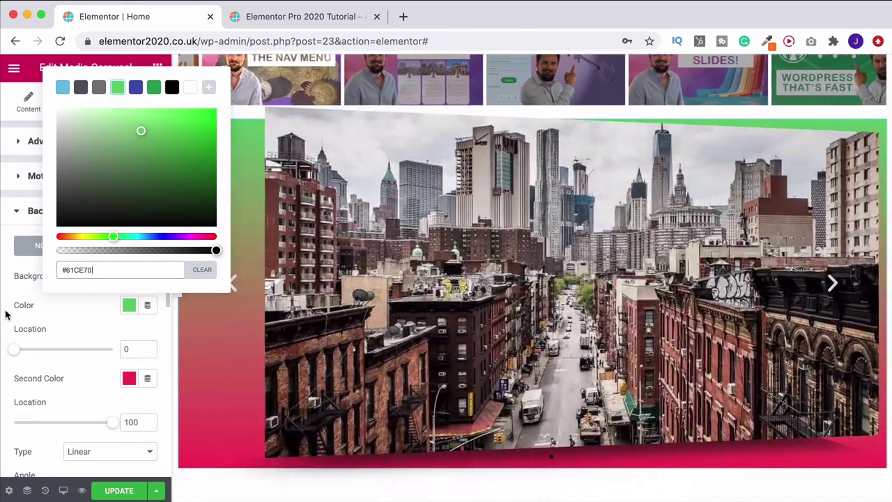
click(129, 378)
click(61, 160)
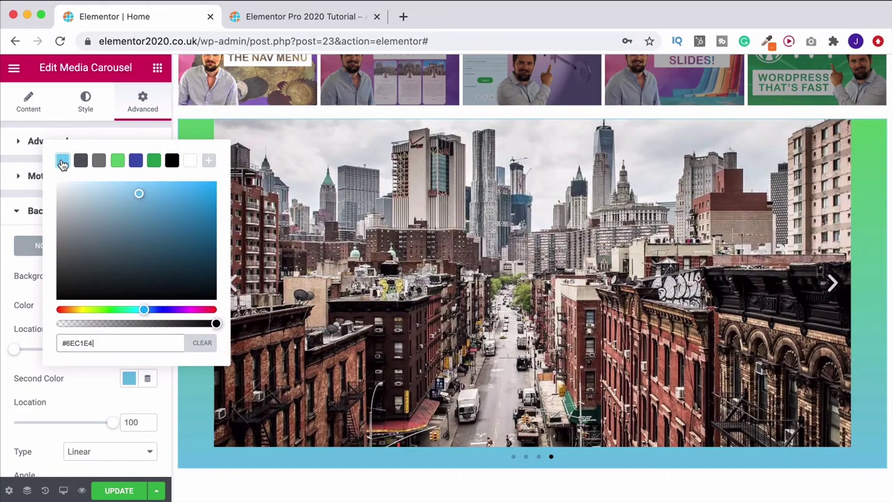
click(7, 298)
scroll(70, 334, down, 3)
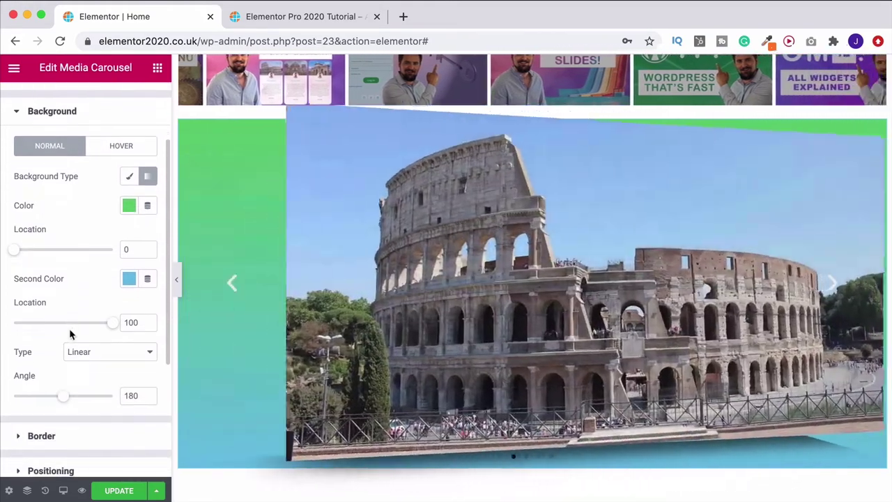
mouse_move(64, 396)
mouse_down()
mouse_move(36, 397)
mouse_move(96, 398)
mouse_move(73, 401)
mouse_up()
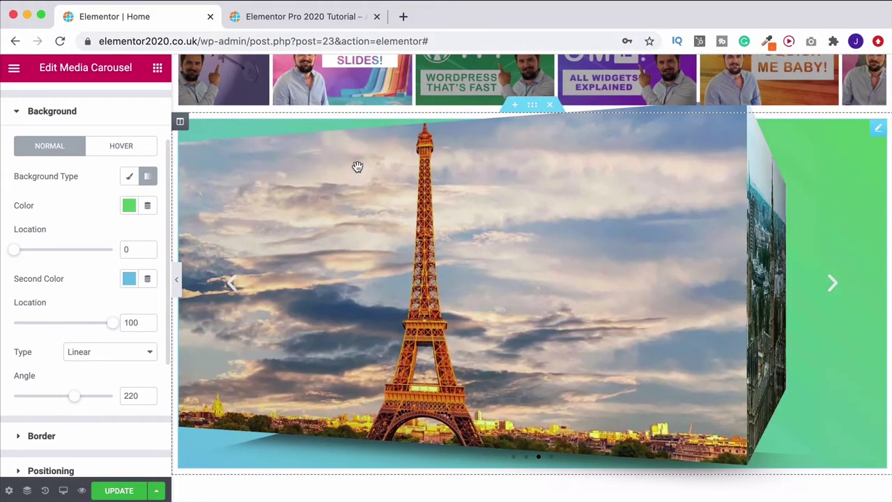
Step: Unlink the cube carousel's padding values and set the top and bottom padding to 50 px
scroll(69, 245, up, 3)
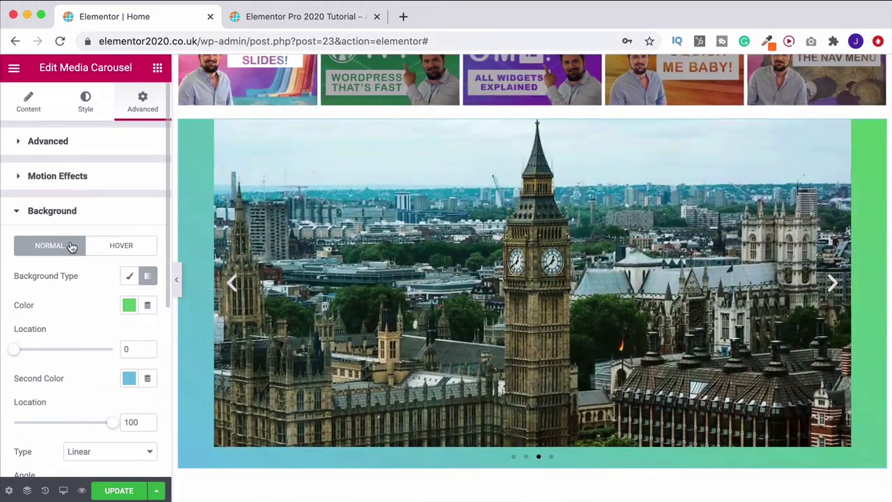
click(60, 143)
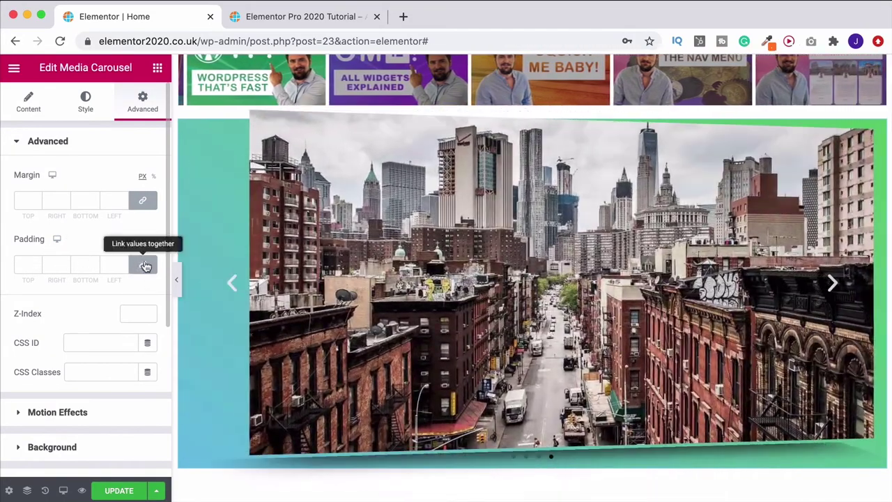
click(143, 264)
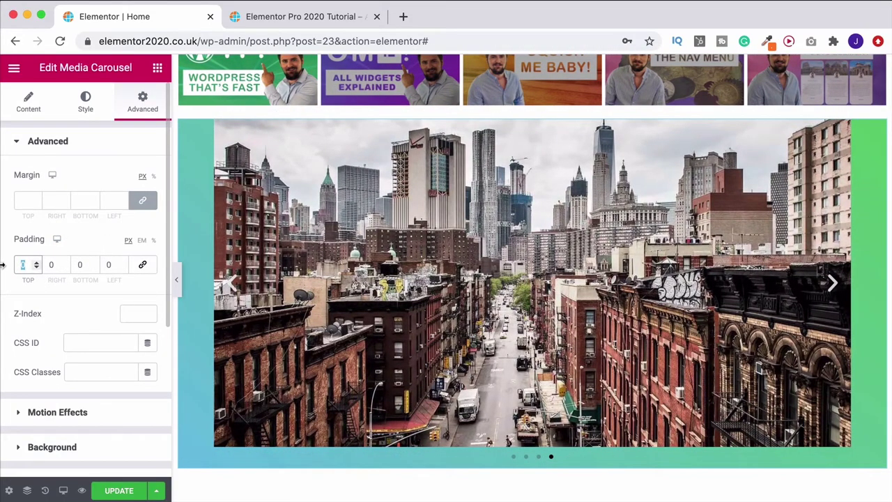
text(40)
drag(28, 264, 10, 264)
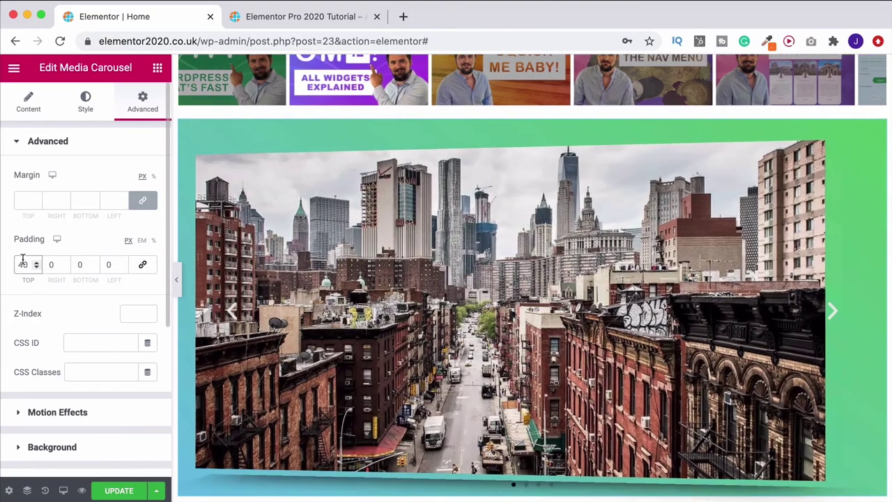
text(50)
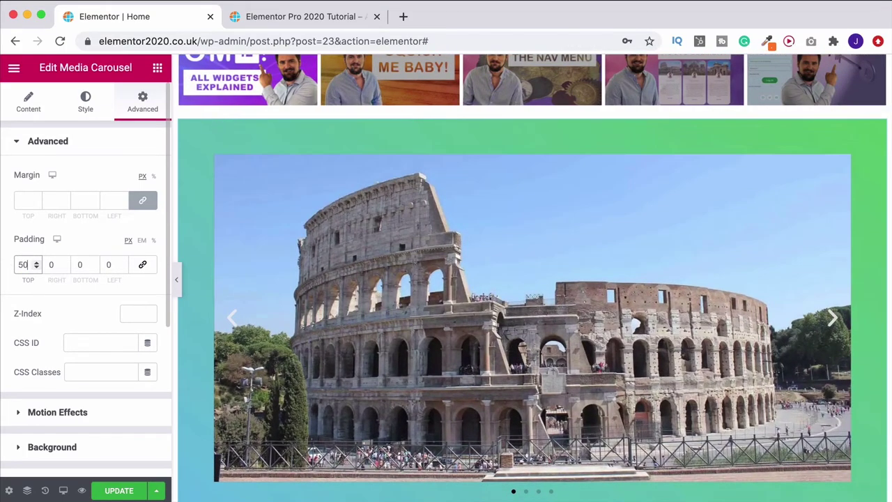
double_click(81, 264)
text(50)
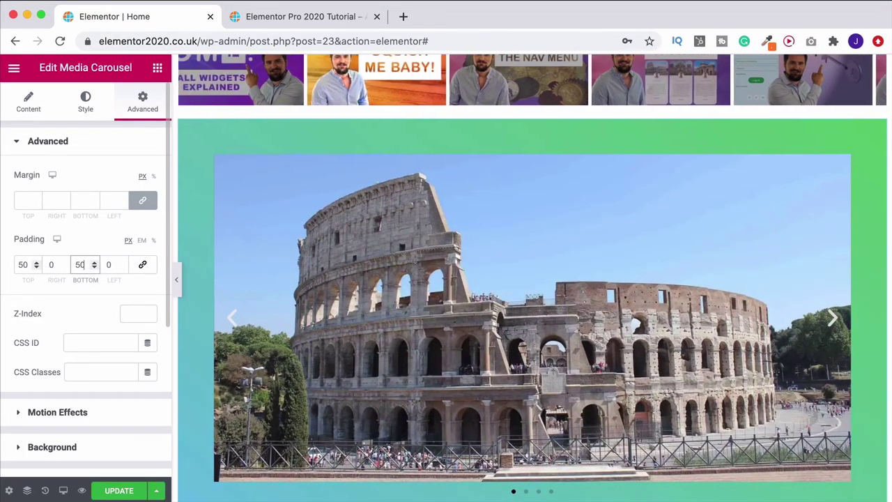
scroll(358, 225, down, 2)
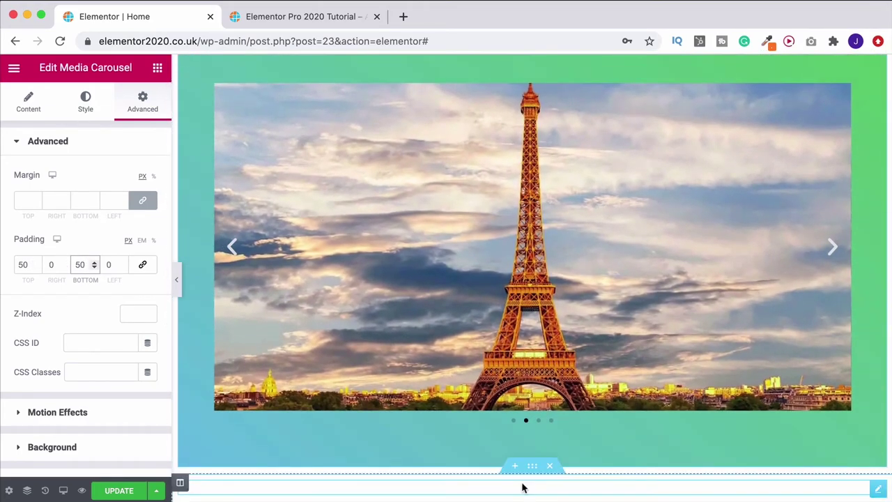
scroll(125, 411, down, 2)
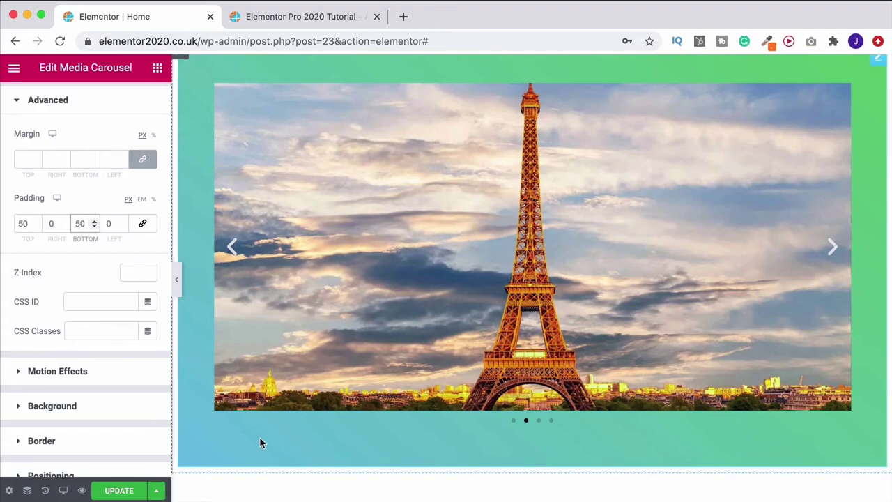
Step: Preview the page and try switching the video carousel with its Nav Menu and Posts Element thumbnails
click(82, 491)
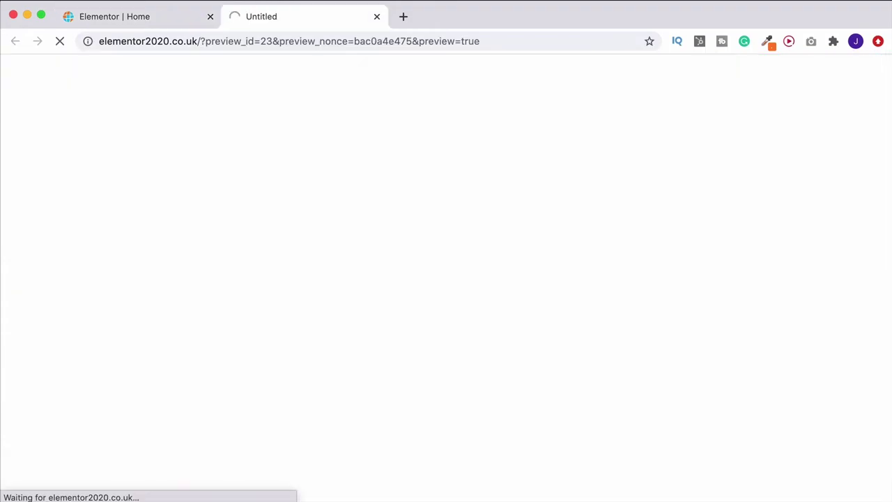
scroll(809, 382, down, 10)
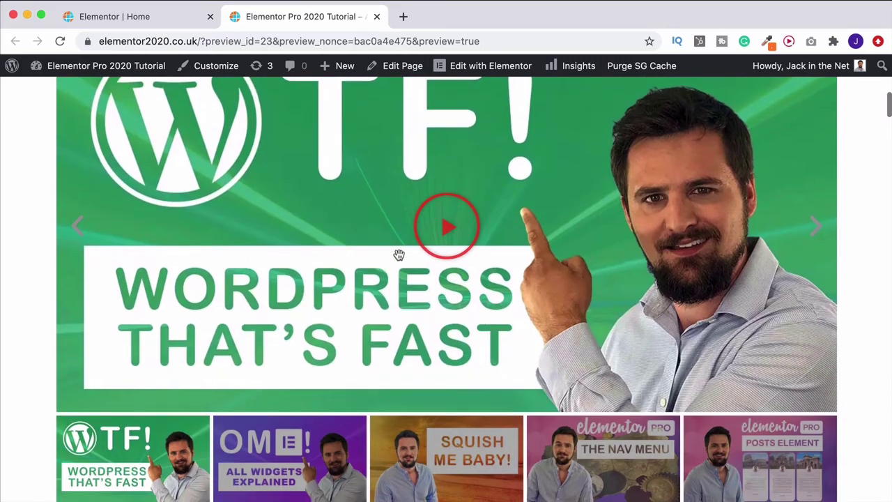
scroll(652, 309, down, 2)
scroll(651, 310, up, 1)
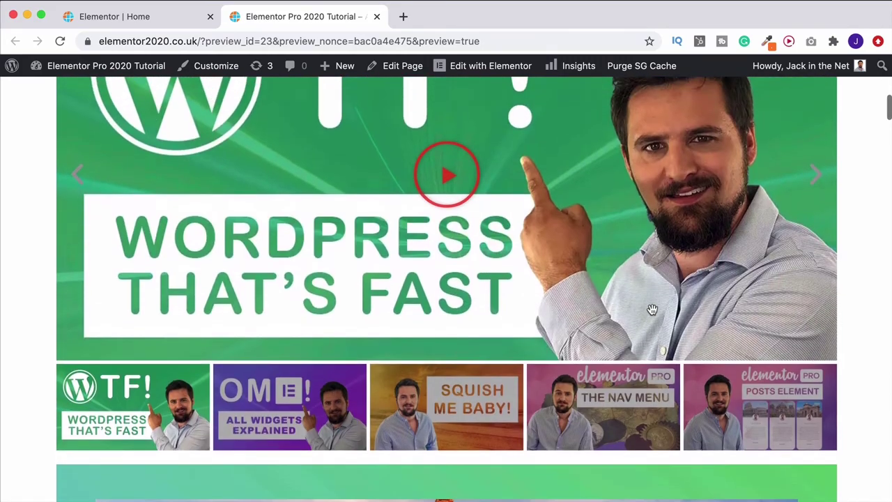
click(597, 422)
click(784, 407)
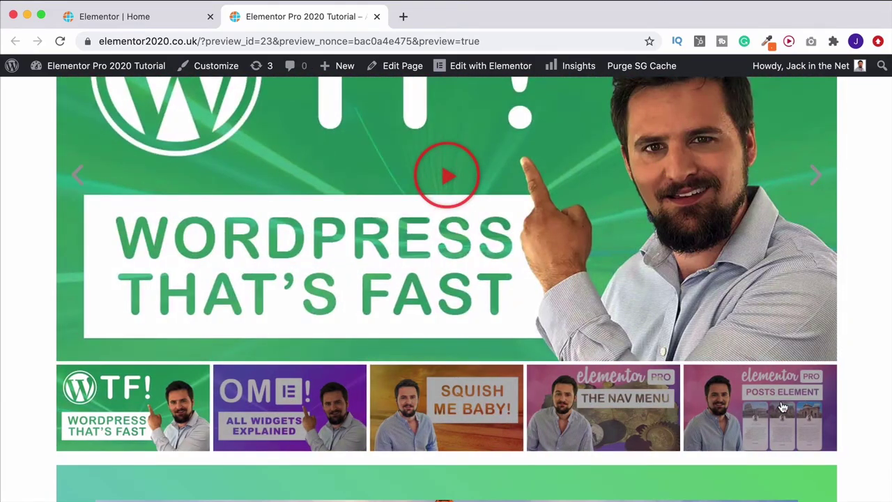
click(368, 285)
Step: Test the cube carousel in the preview by advancing one slide and jumping to the second slide
scroll(812, 327, down, 5)
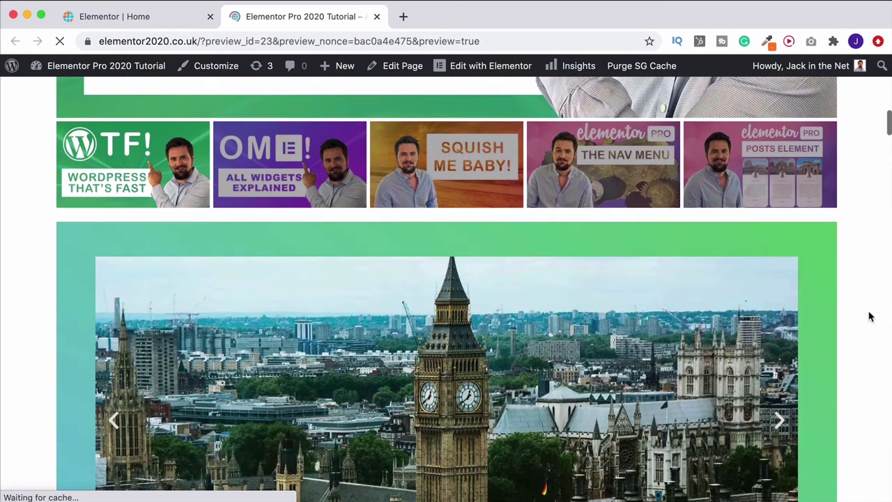
scroll(860, 336, down, 10)
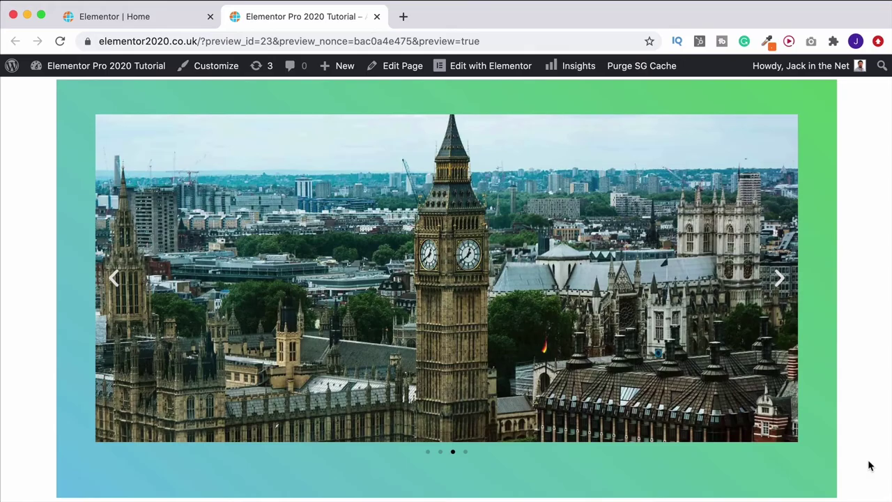
click(779, 278)
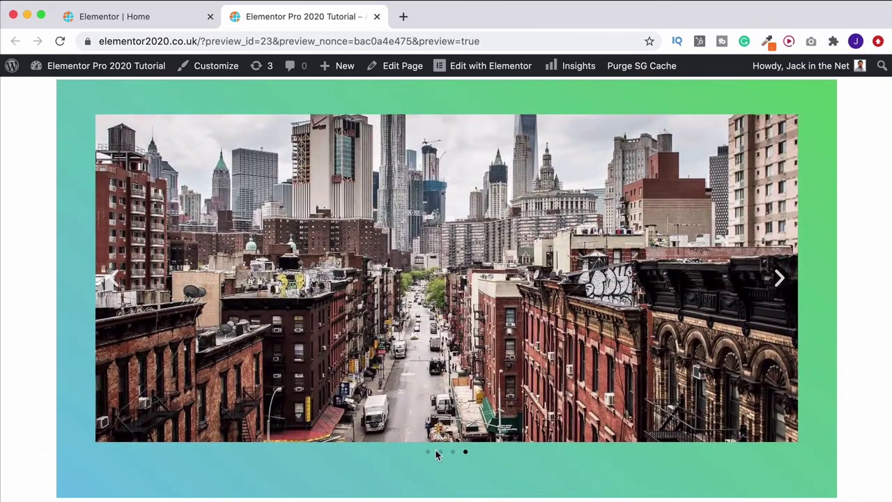
click(440, 452)
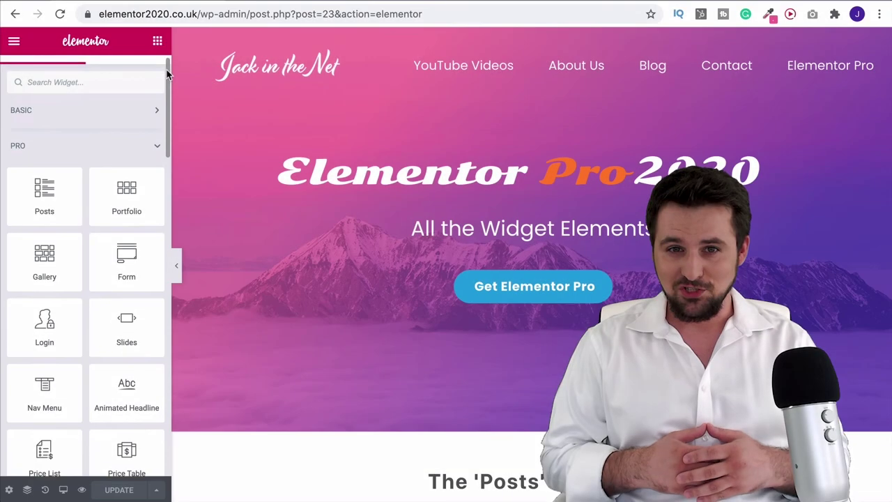
Step: Browse the Pro widgets down to Lottie and preview the Elementor Pro 2020 page
drag(166, 69, 161, 200)
scroll(161, 200, down, 1)
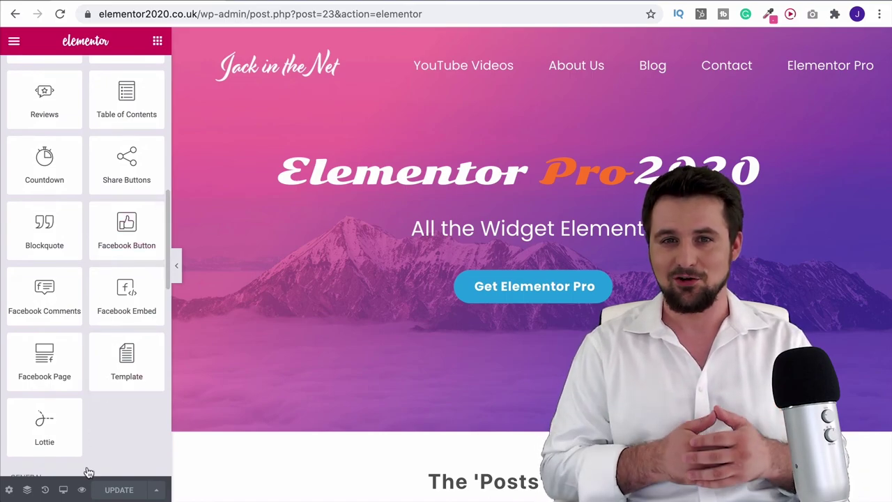
click(82, 490)
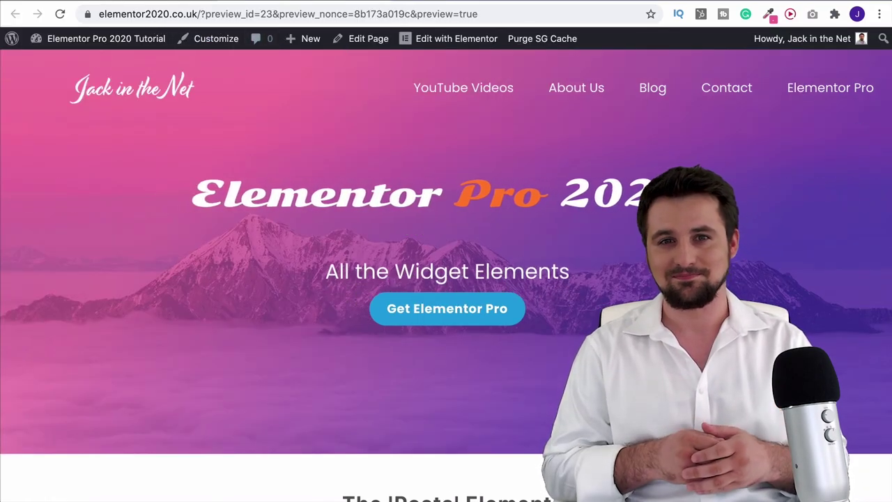